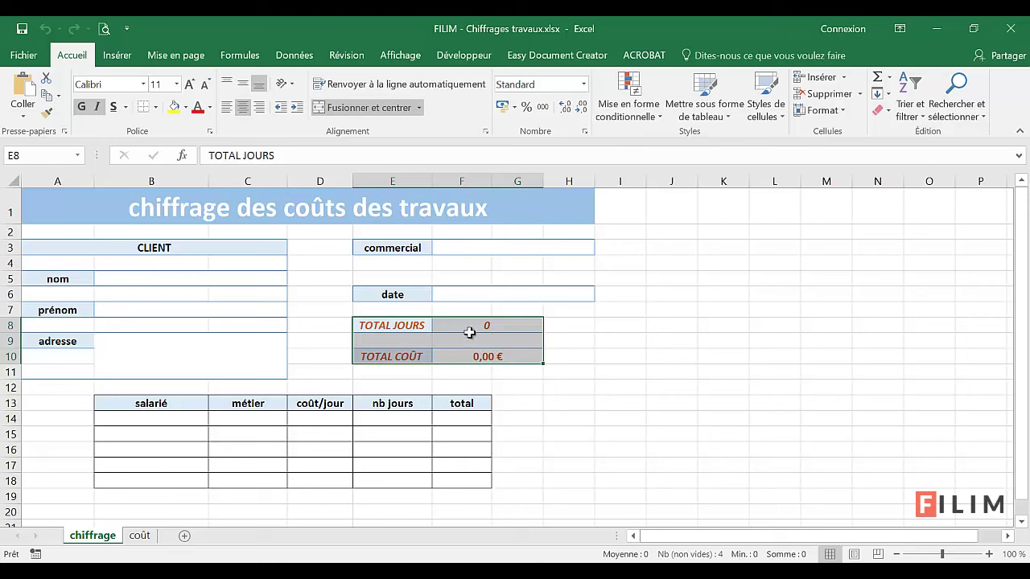
Examine the TOTAL COÛT formula and the salarié, métier and coût/jour columns of the costing table on the chiffrage sheet
left_click(492, 358)
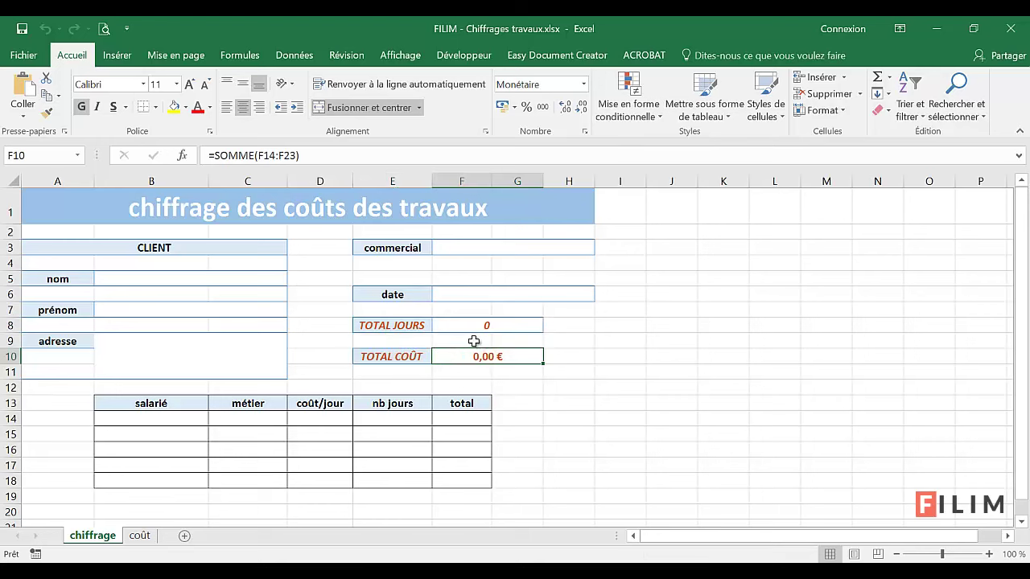
left_click(180, 415)
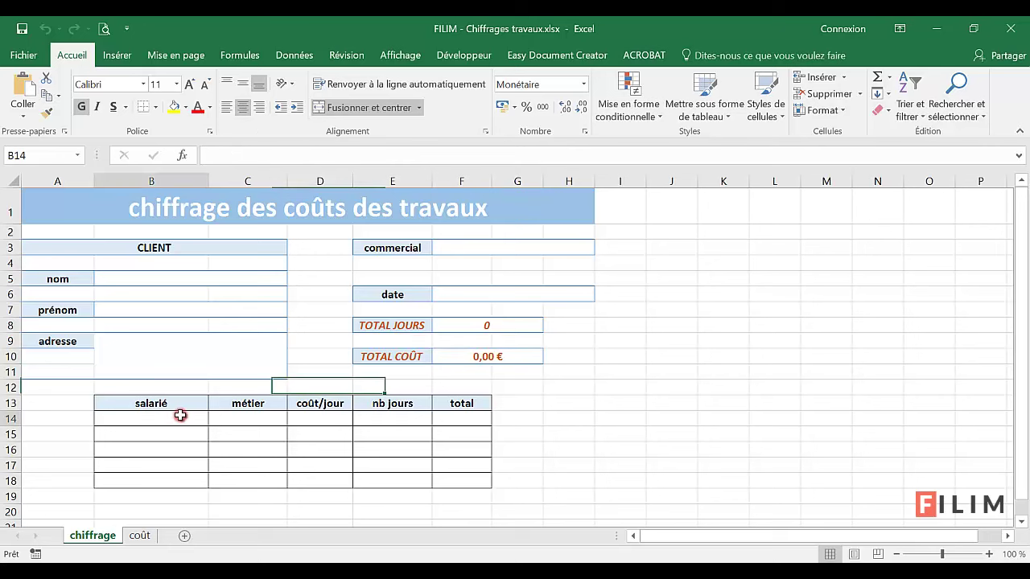
left_click_drag(180, 415, 187, 481)
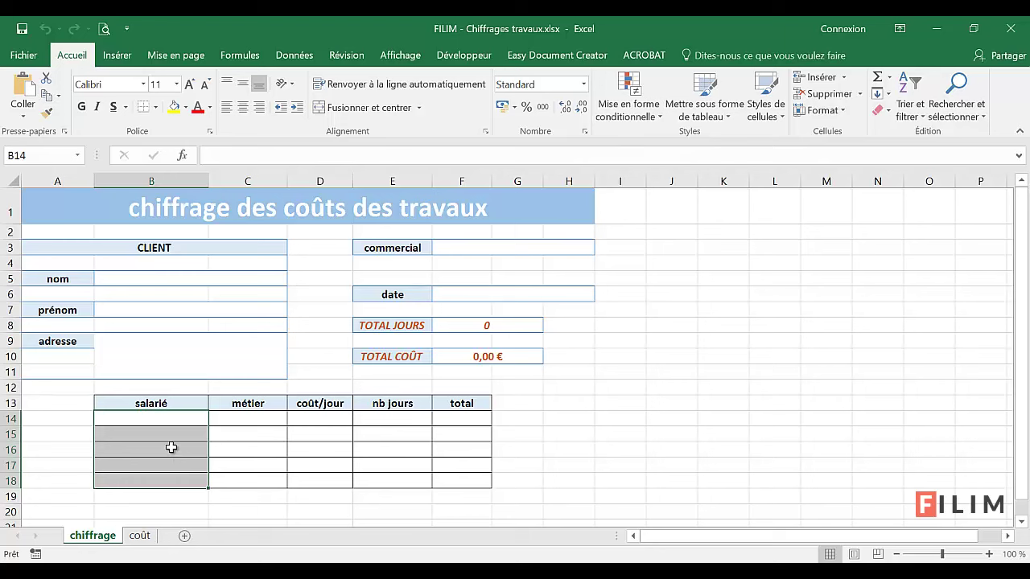
left_click(119, 415)
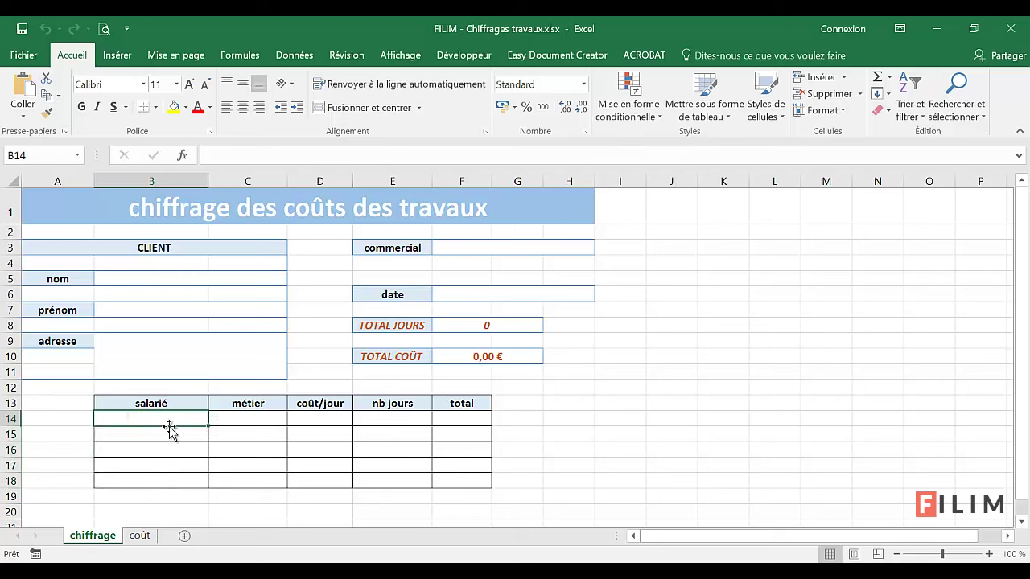
left_click(321, 418)
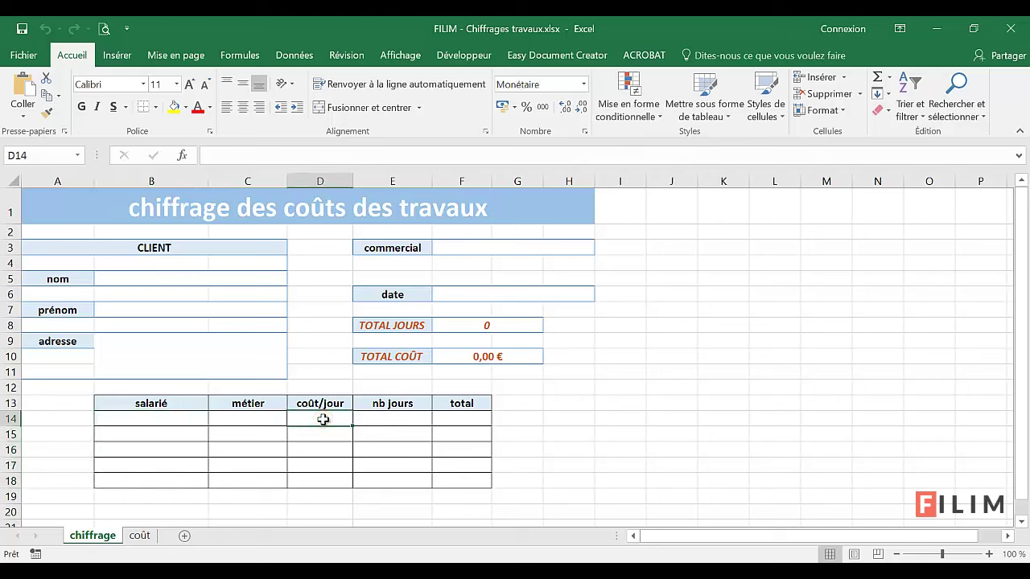
left_click(259, 417)
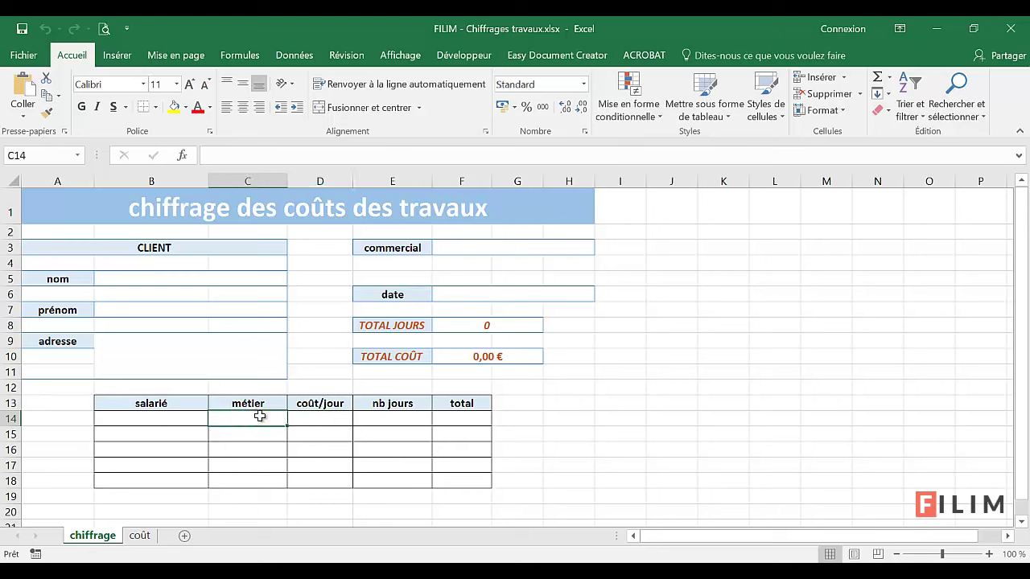
Review the list of employees, trades and daily costs on the coût sheet
left_click(140, 536)
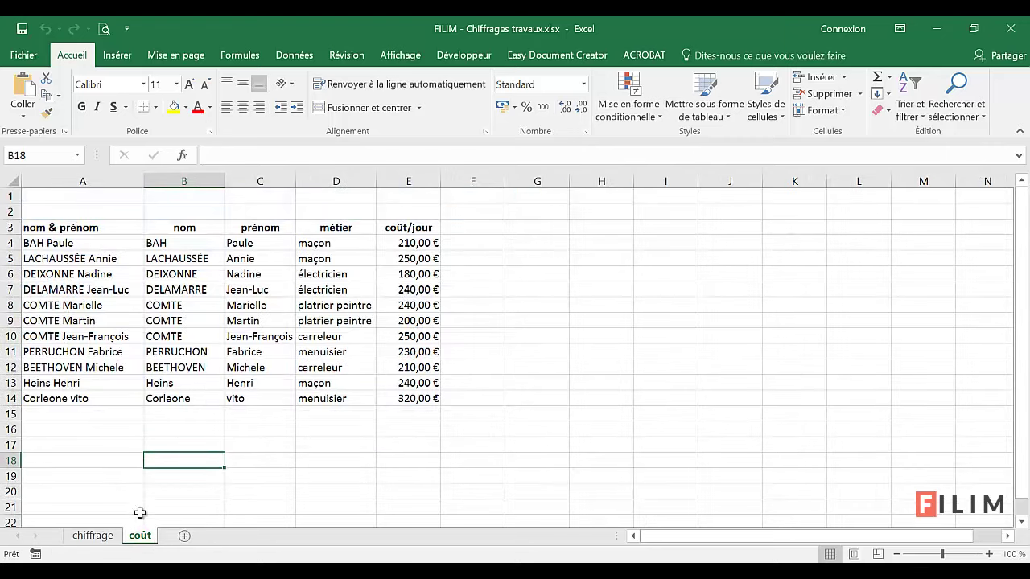
scroll(180, 478, "up", 3, "ctrl")
scroll(180, 478, "up", 1, "ctrl")
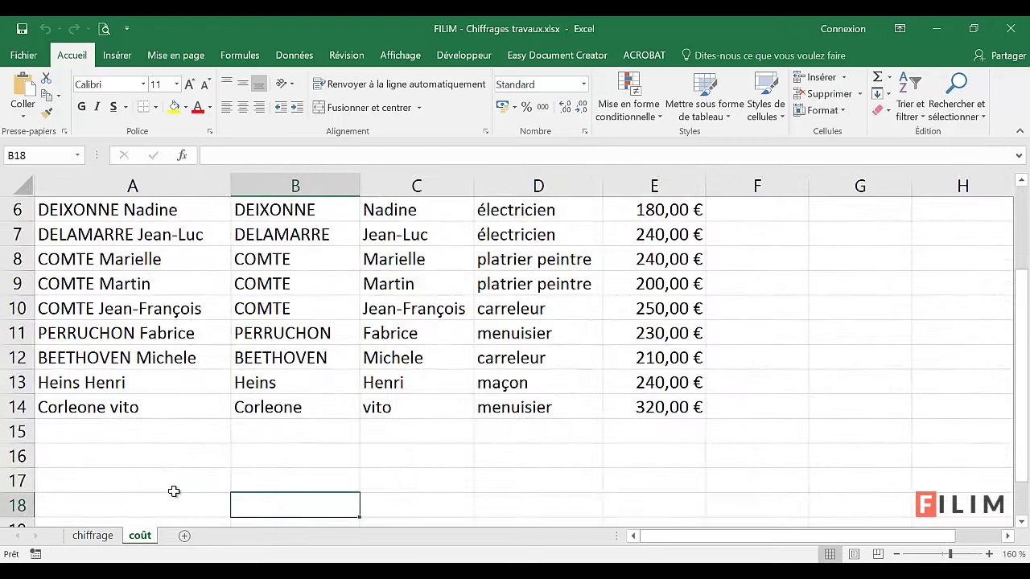
scroll(172, 489, "up", 2)
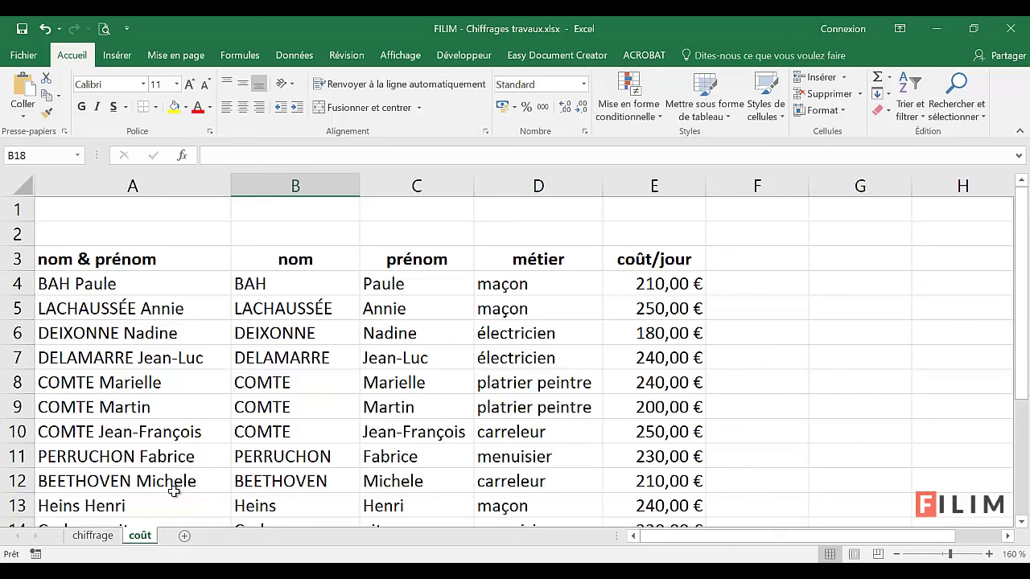
left_click(1022, 522)
left_click(1021, 522)
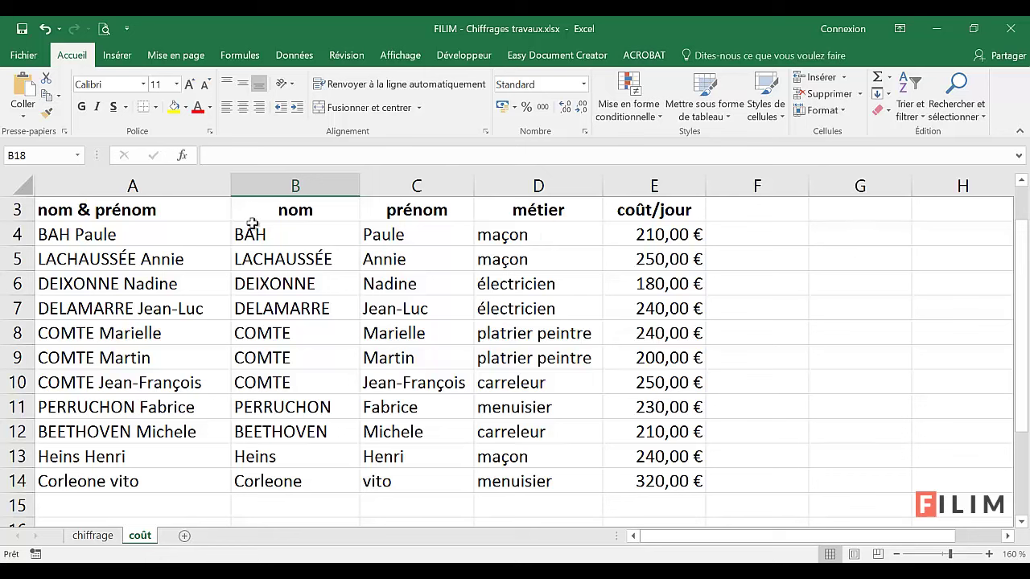
Enter the first employee's full name in cell B14 of the salarié column on the chiffrage sheet
left_click(90, 535)
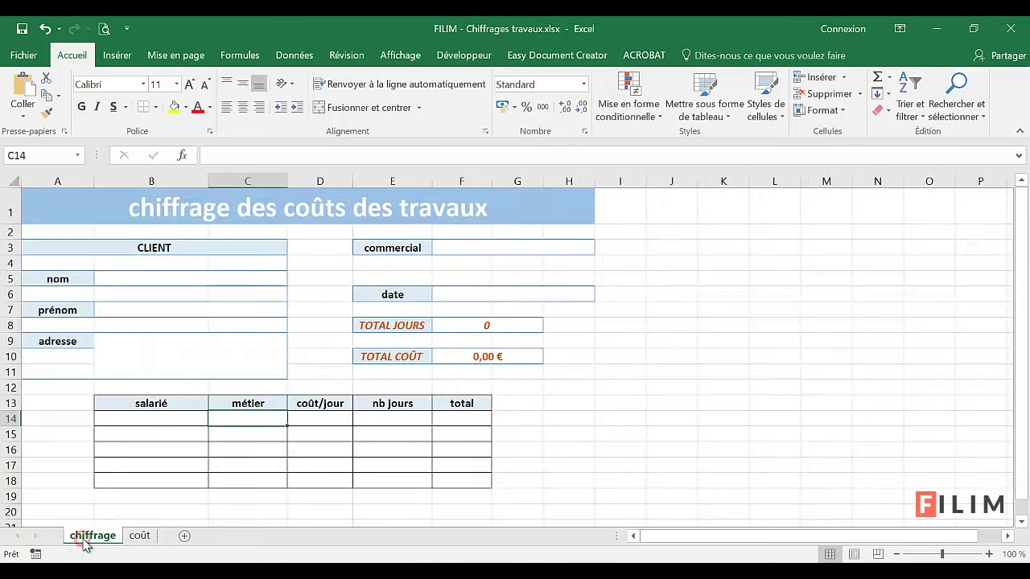
left_click(141, 420)
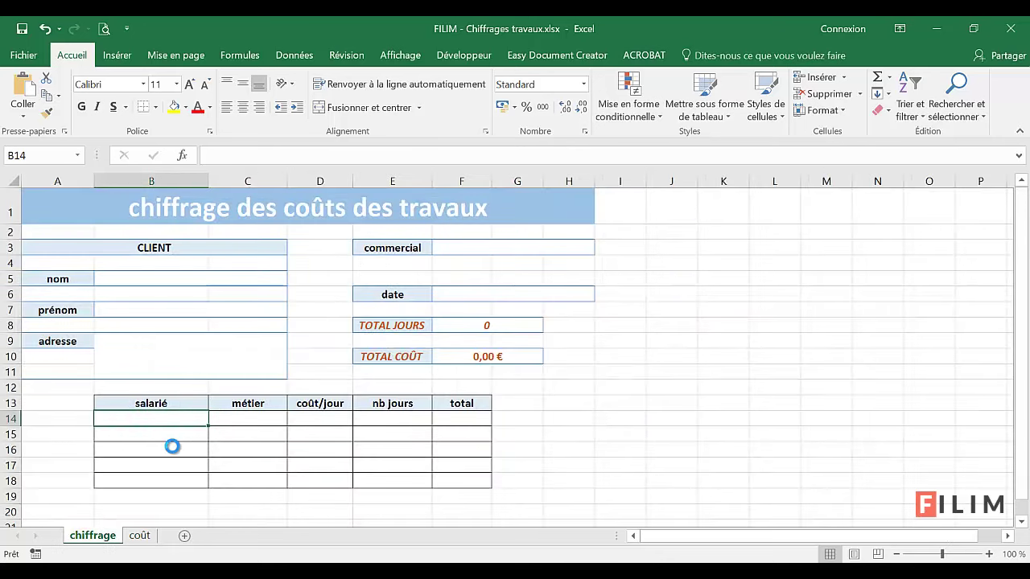
scroll(172, 447, "up", 6, "ctrl")
type("B")
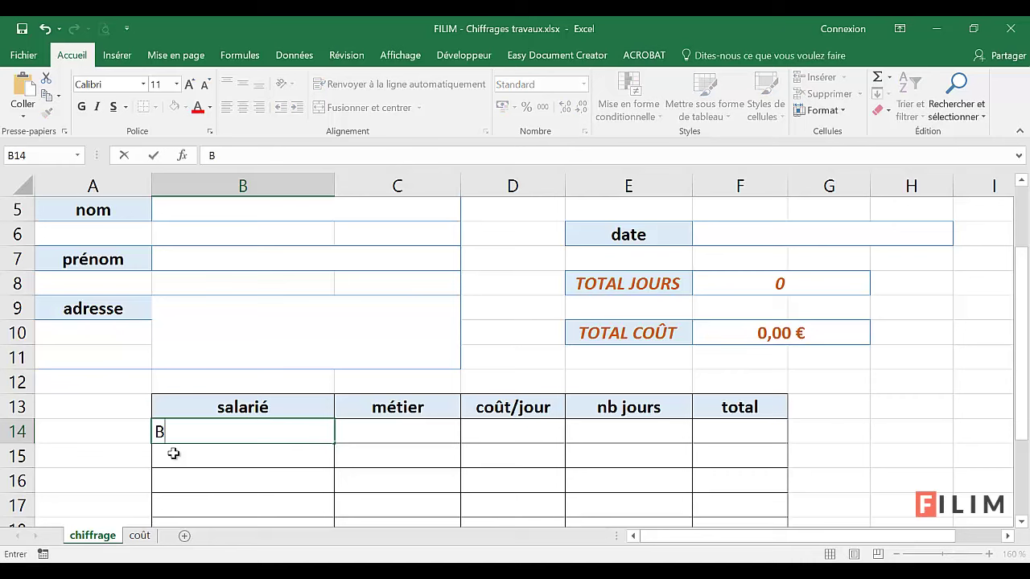
type("ah Paule")
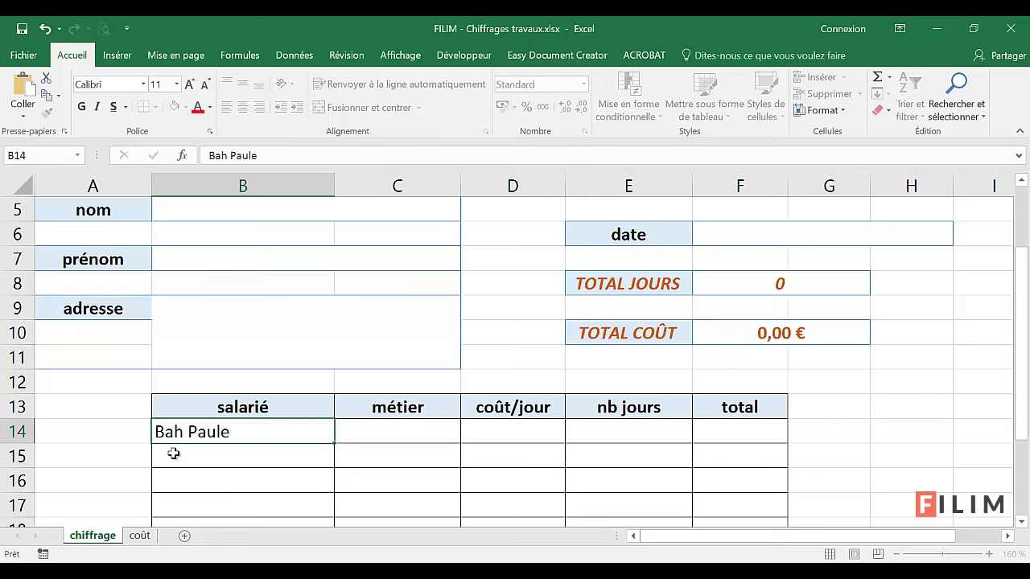
key("Tab")
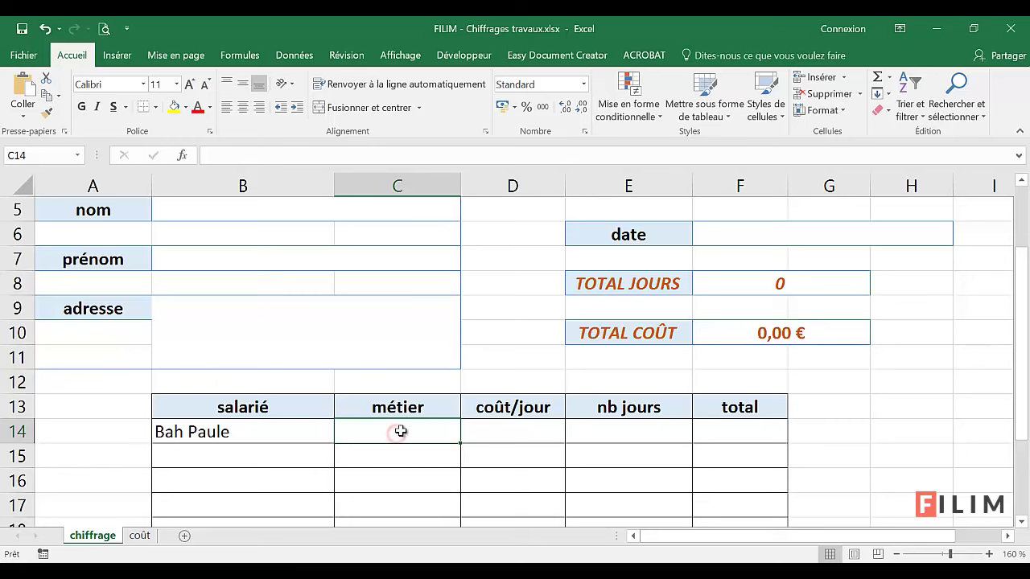
Look up the first employee's métier and coût/jour on the coût sheet and compare them with the empty row 14 on the chiffrage sheet
left_click(140, 535)
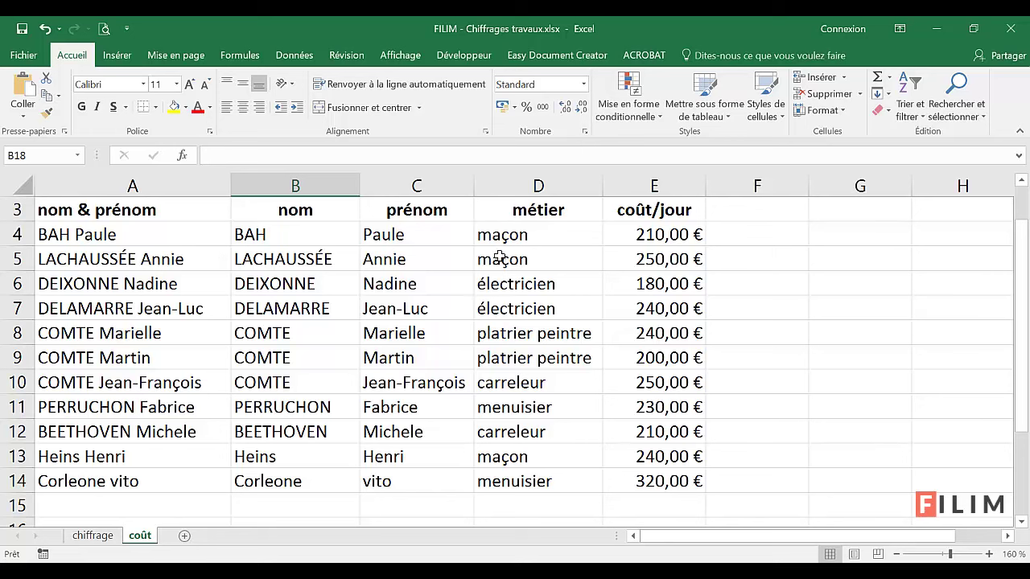
left_click(517, 241)
left_click(101, 535)
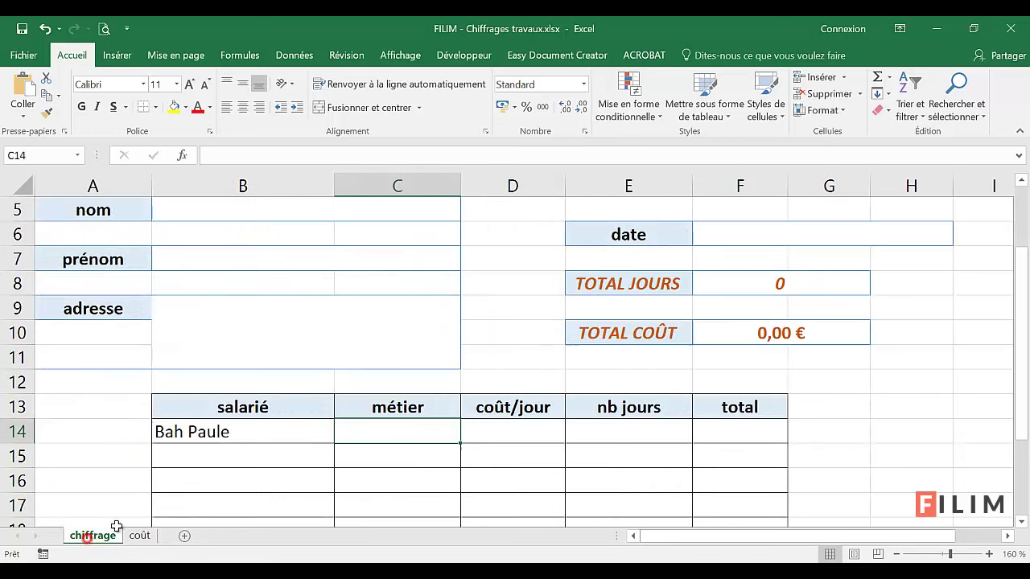
left_click(591, 432)
left_click(509, 424)
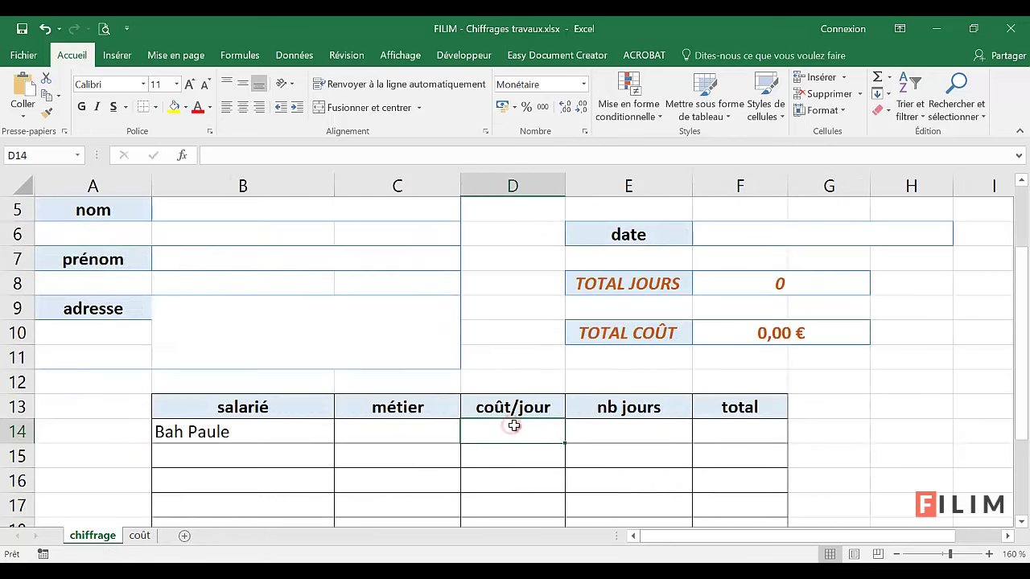
left_click(139, 535)
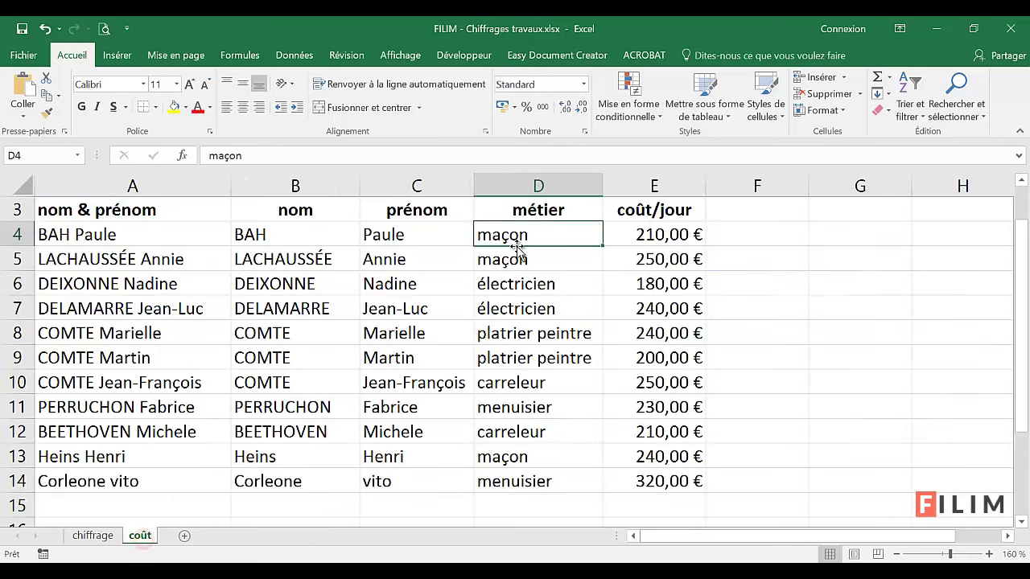
left_click(632, 232)
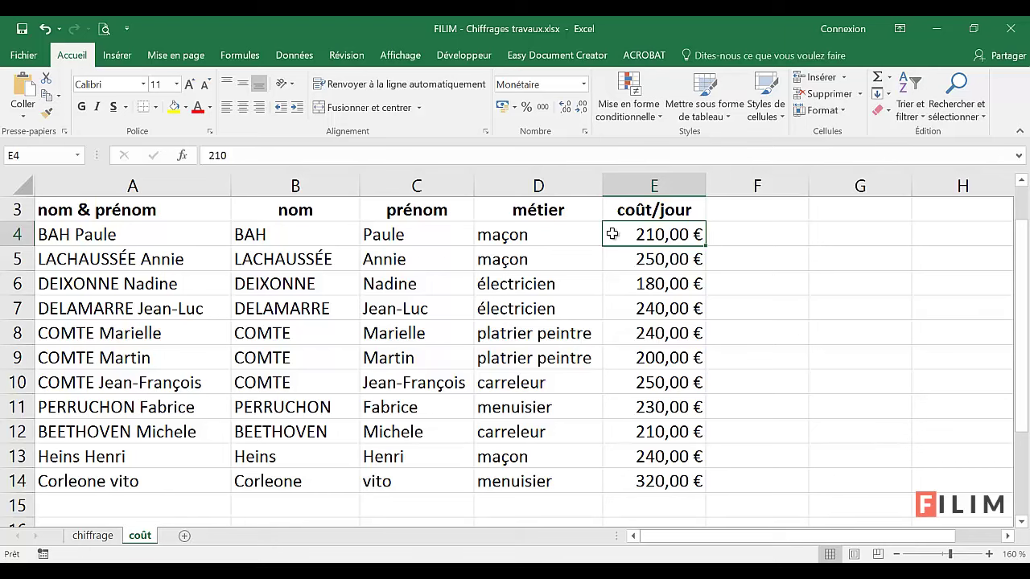
left_click(93, 536)
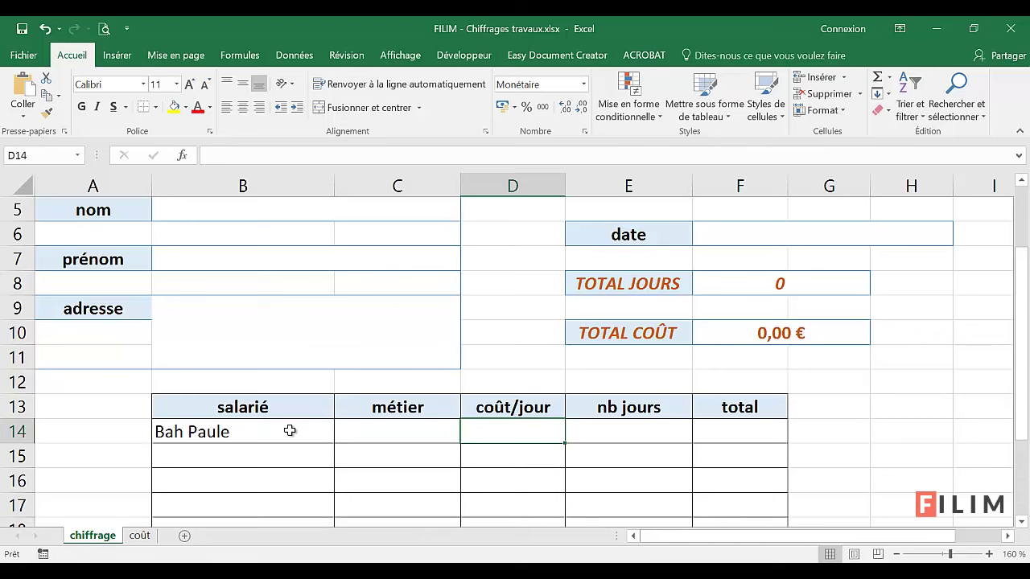
left_click(140, 536)
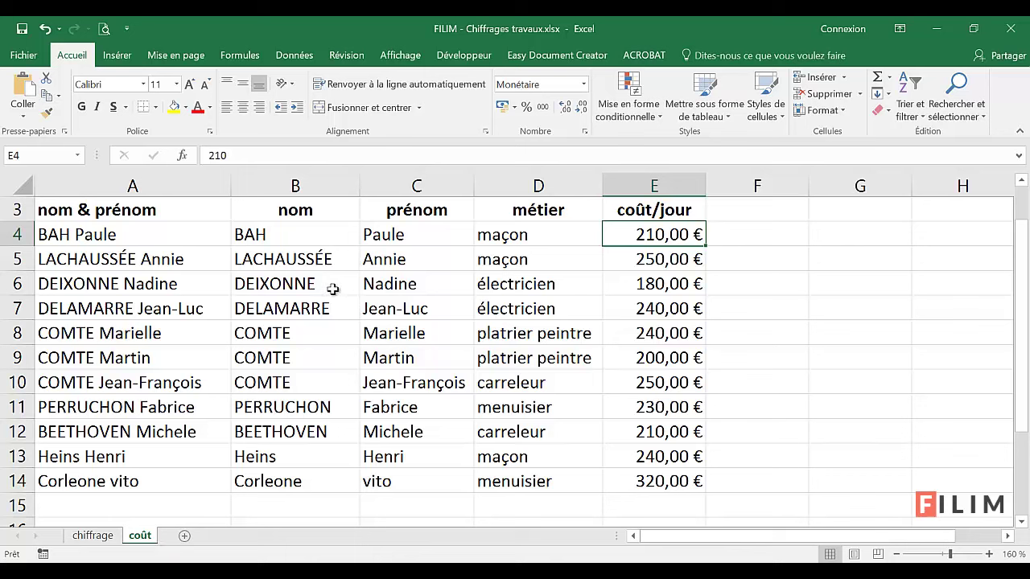
left_click(486, 303)
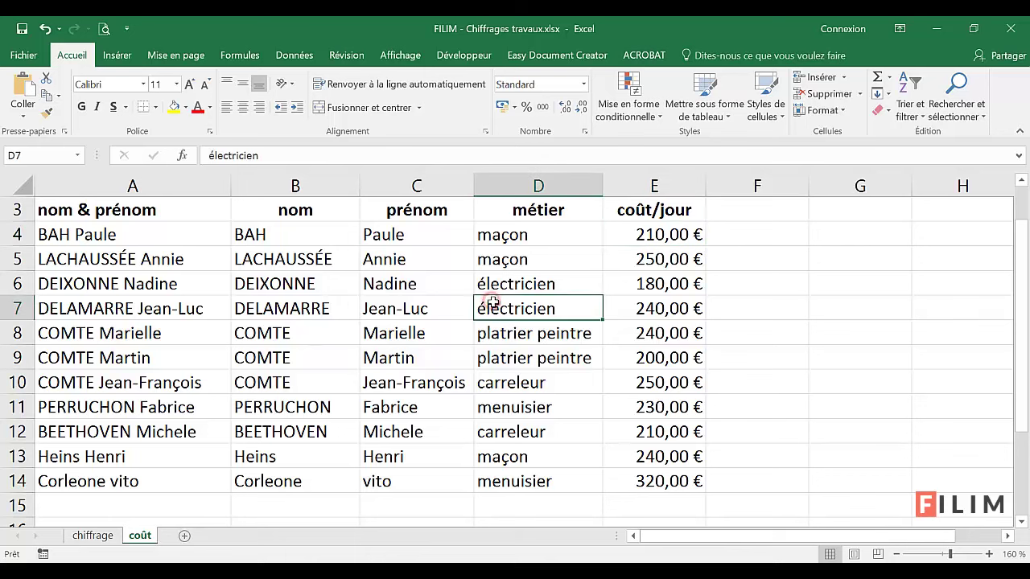
left_click(448, 354)
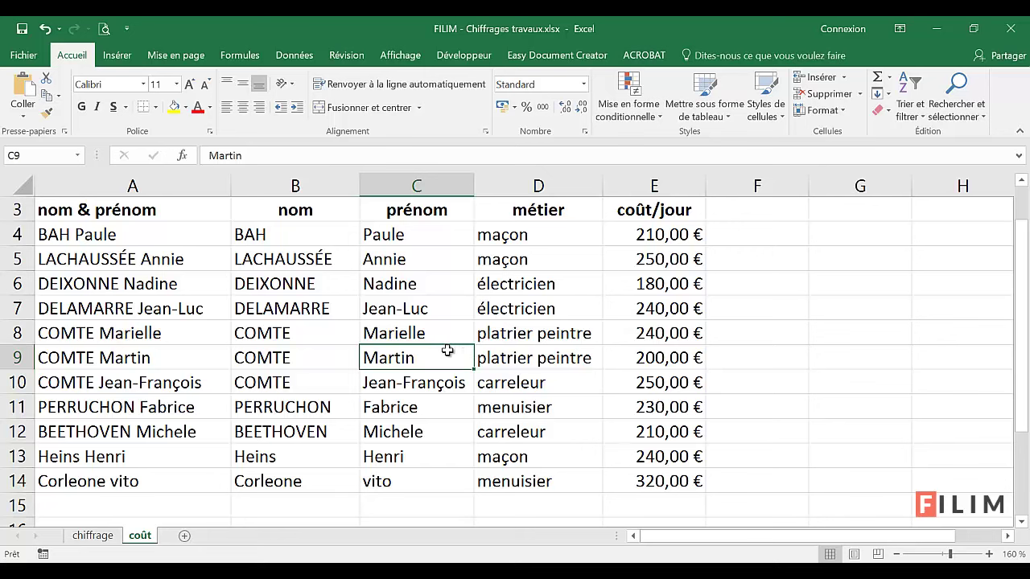
Try inserting a blank row above row 8 of the coût list and undo the insertion
left_click(21, 333)
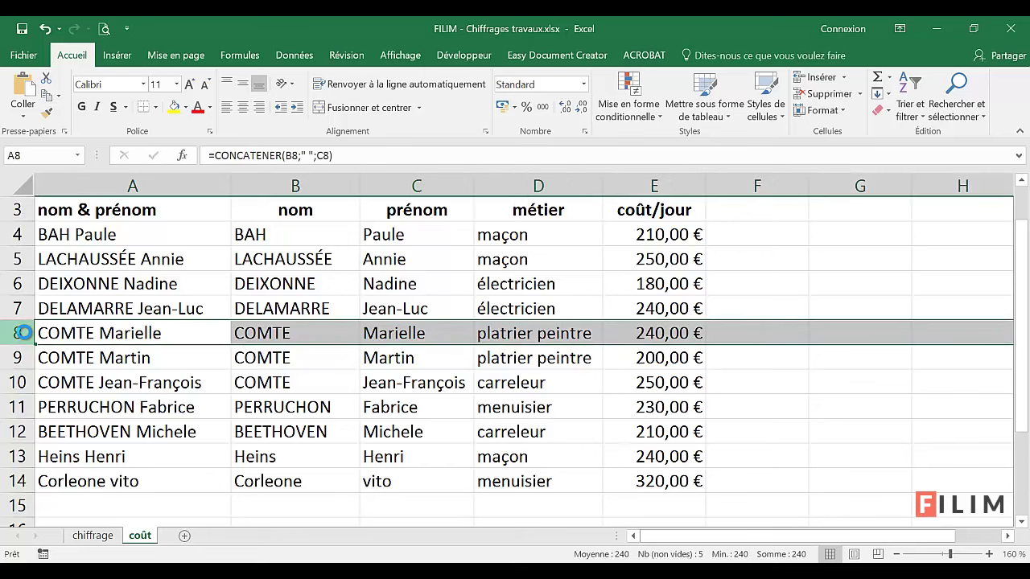
key("ctrl+plus")
left_click(184, 404)
key("ctrl+z")
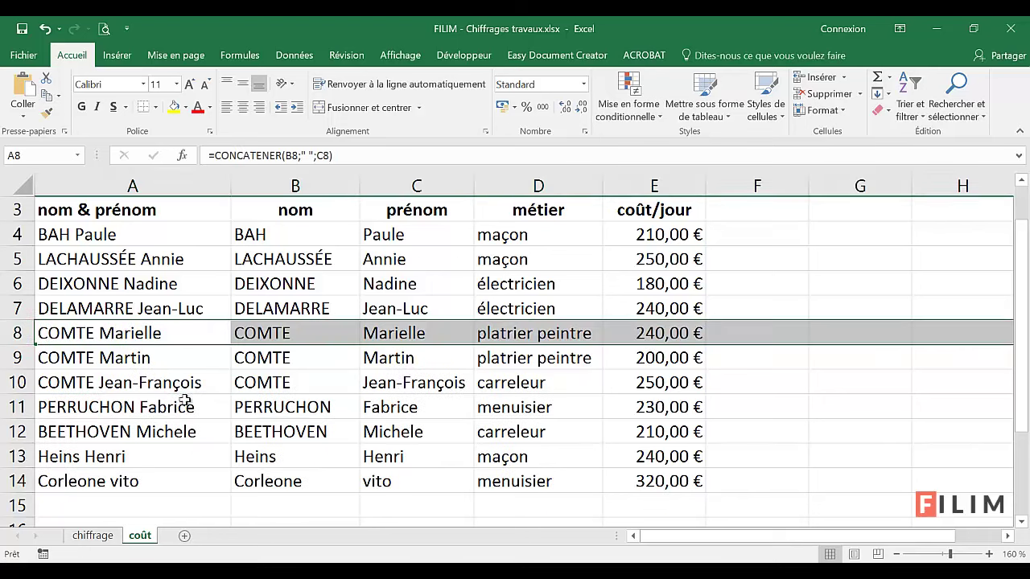
Try inserting a blank column before the nom column of the coût list and undo the insertion
left_click(304, 186)
key("ctrl+plus")
left_click(369, 367)
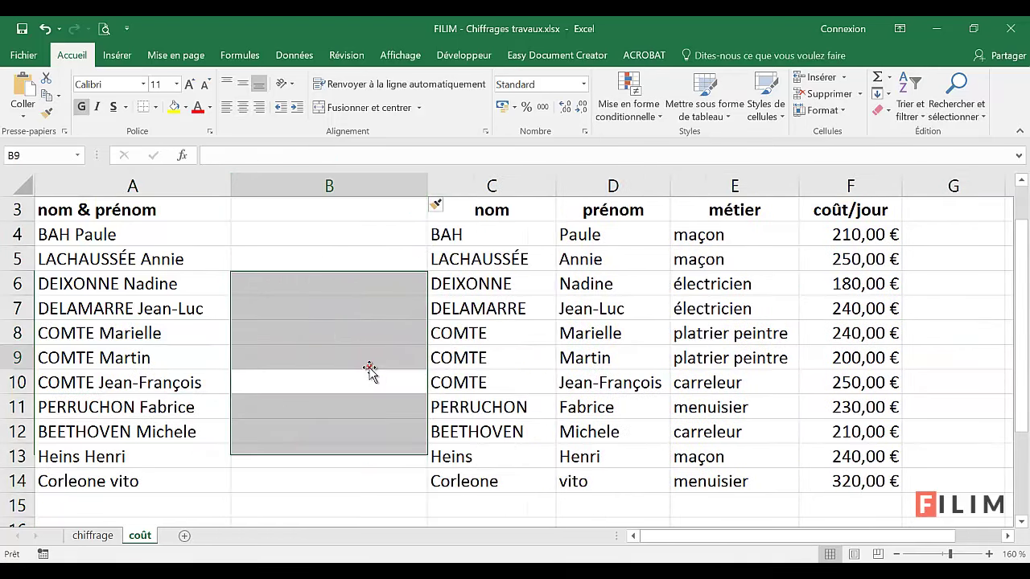
key("ctrl+z")
left_click(419, 342)
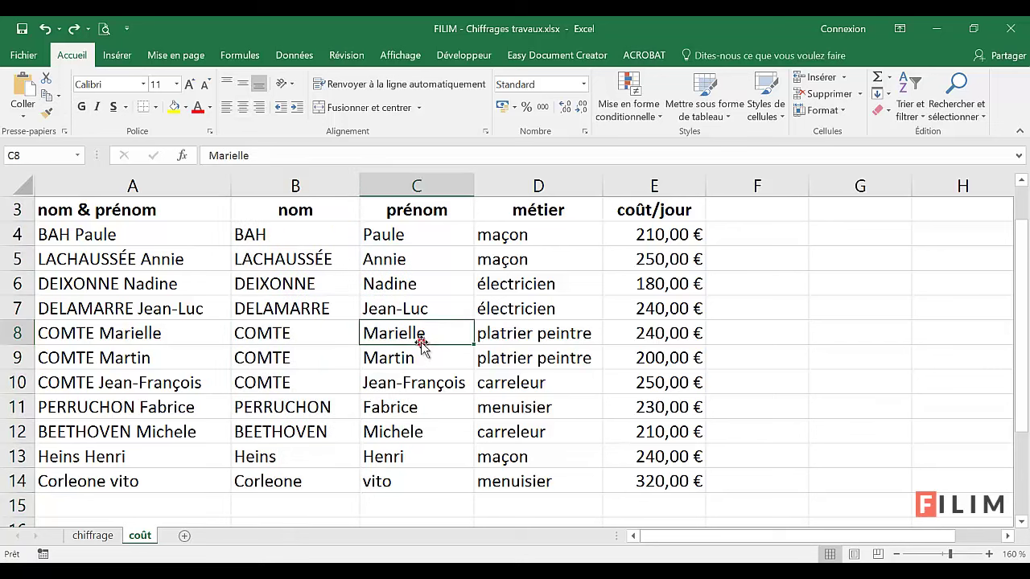
Try merging and centering the two maçon cells D4:D5 in the métier column and undo the merge
left_click_drag(553, 234, 539, 259)
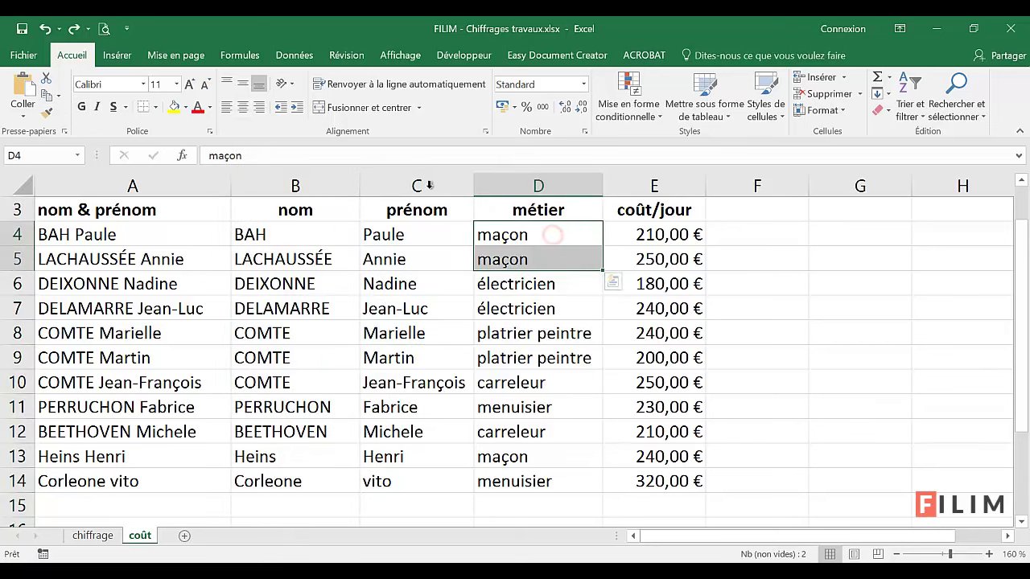
left_click(368, 107)
left_click(496, 357)
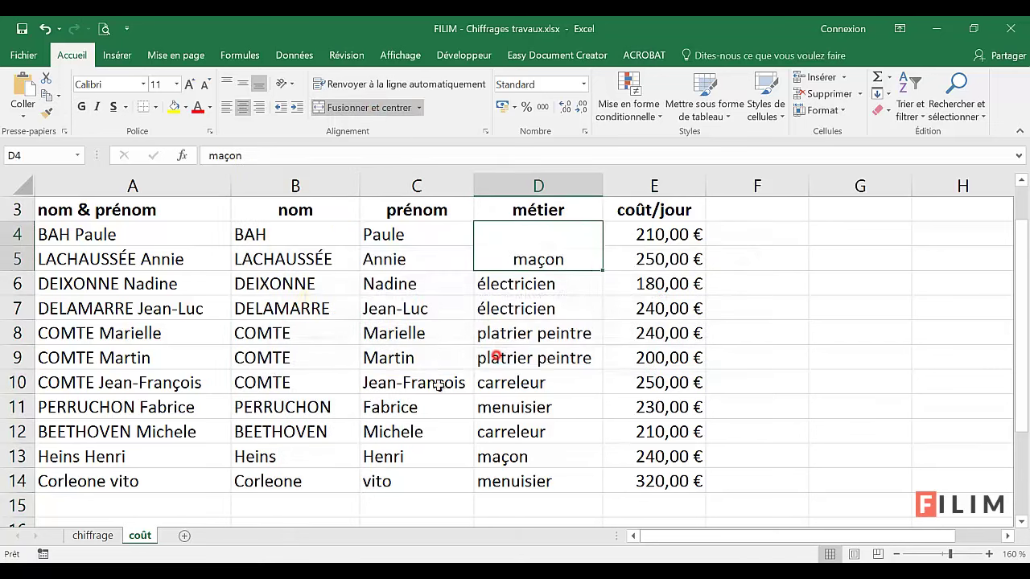
key("ctrl+z")
left_click(527, 332)
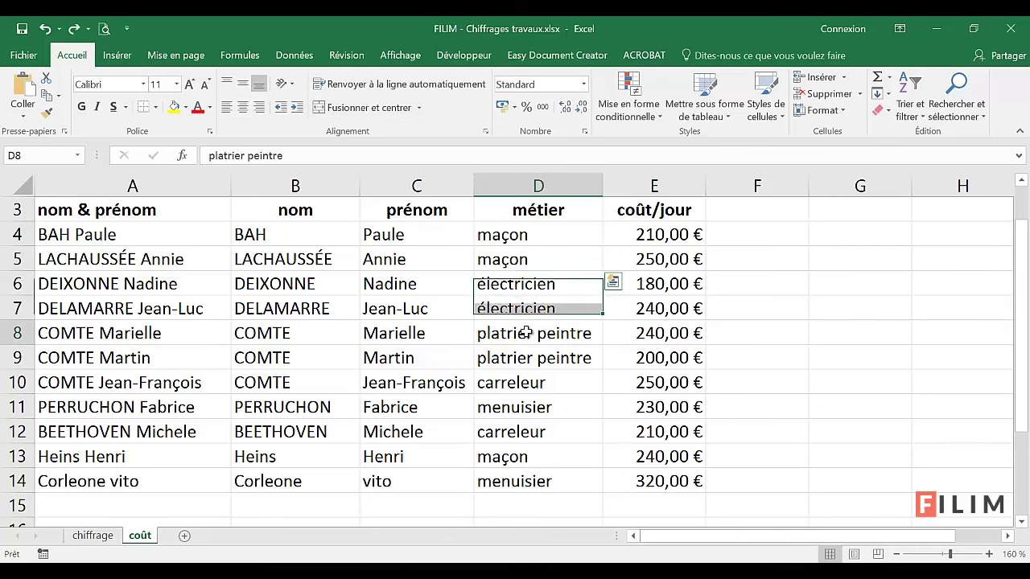
Merge and center cells B2:C2 above the nom and prénom headers and enter the heading "information"
scroll(417, 411, "up", 1)
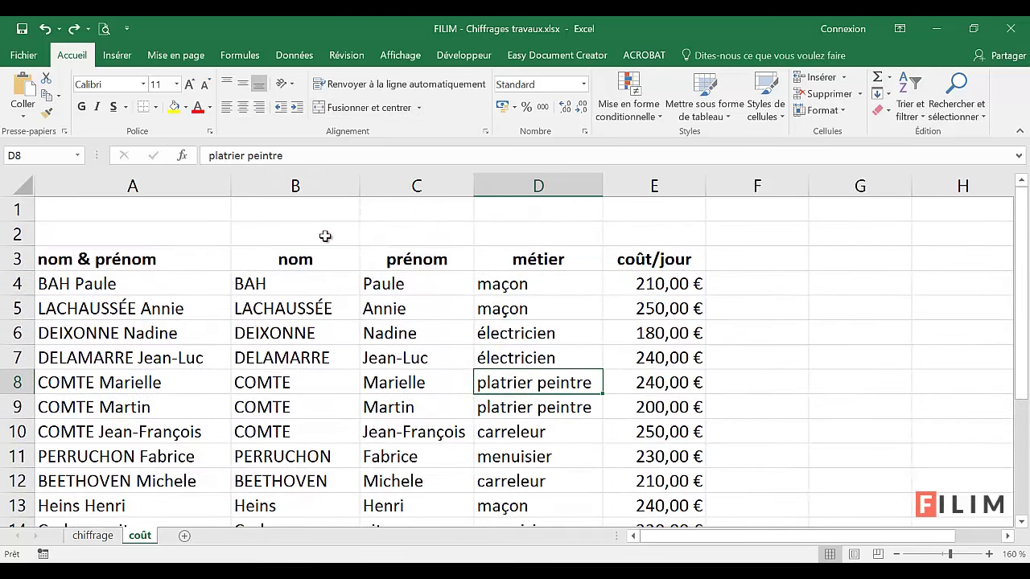
left_click_drag(325, 236, 409, 235)
left_click(369, 109)
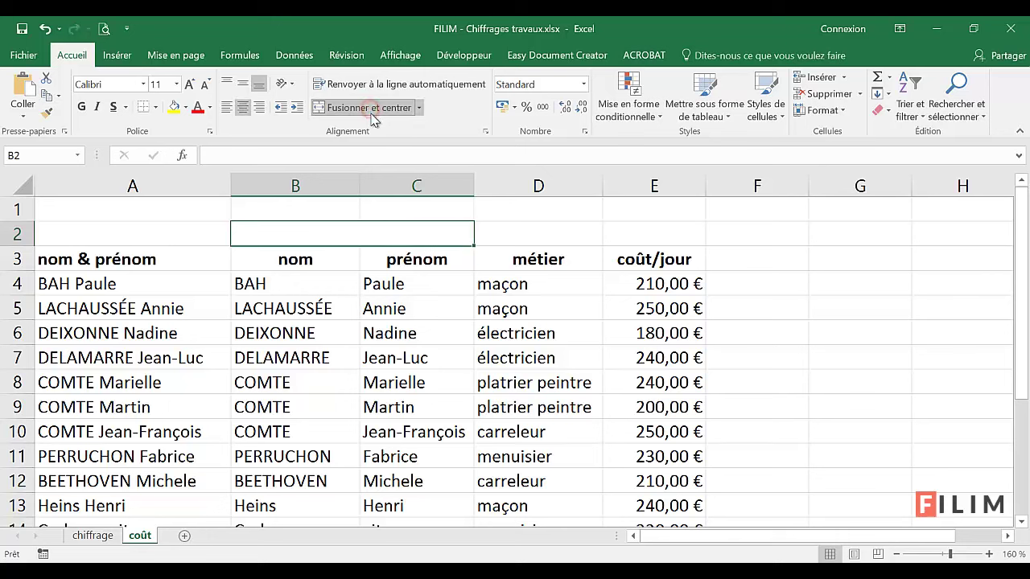
type("information")
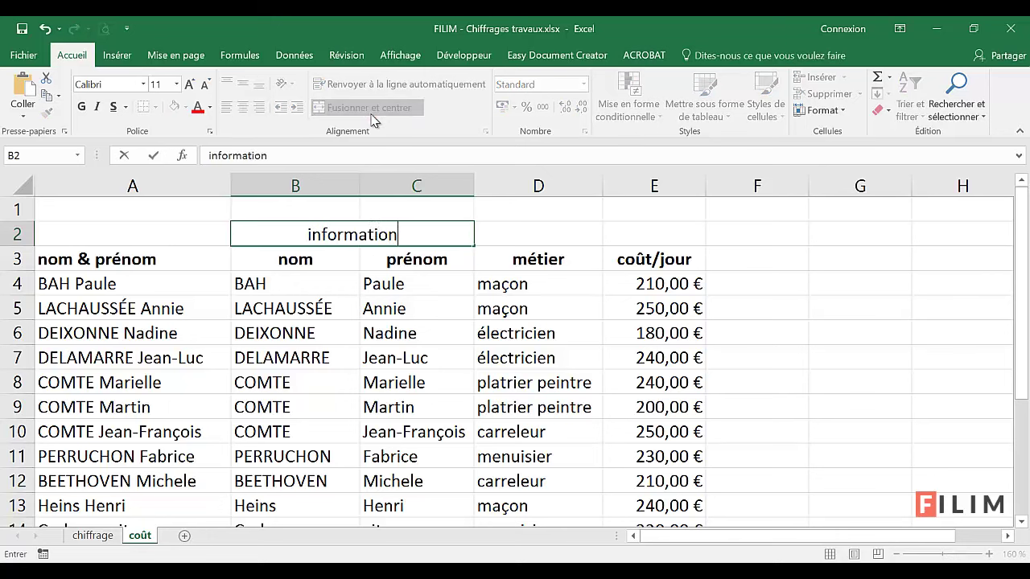
key("Return")
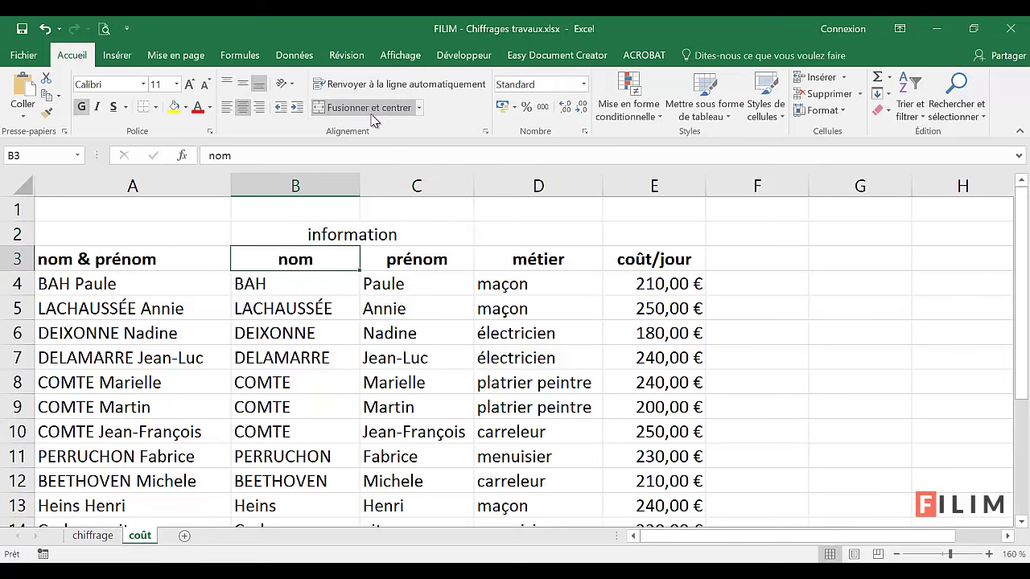
Undo the "information" heading and the merge of cells B2:C2 in the coût list
left_click(413, 310)
left_click(288, 234)
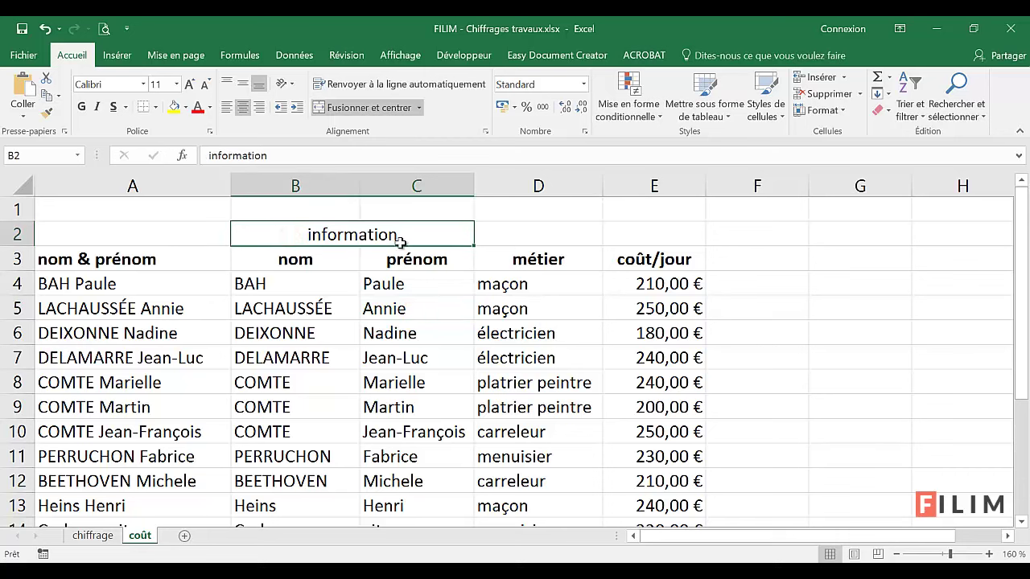
key("ctrl+z")
key("ctrl+z")
left_click(412, 347)
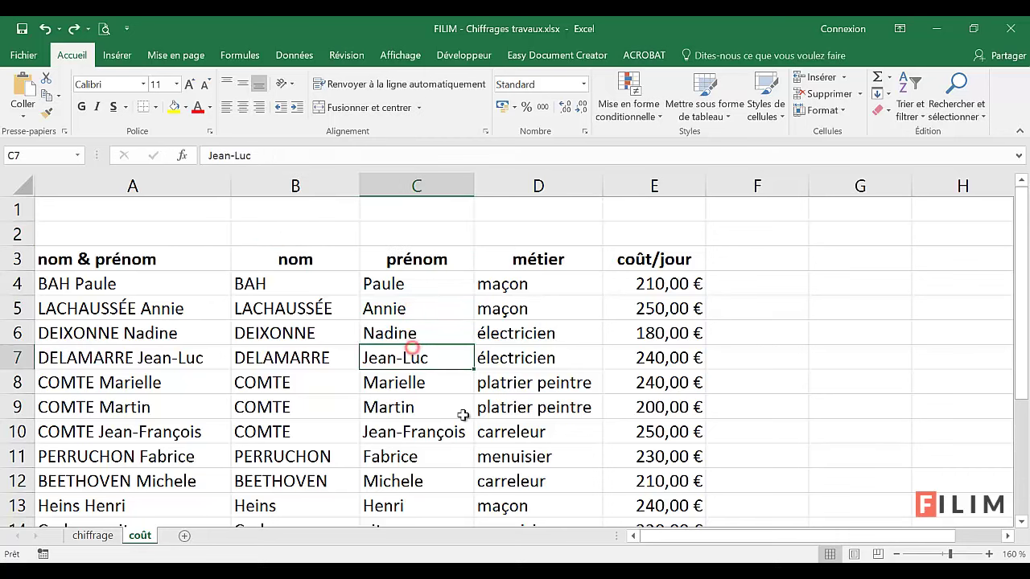
Try clearing the prénom header in cell C3 of the coût list and undo the deletion
left_click(1023, 523)
left_click(1023, 522)
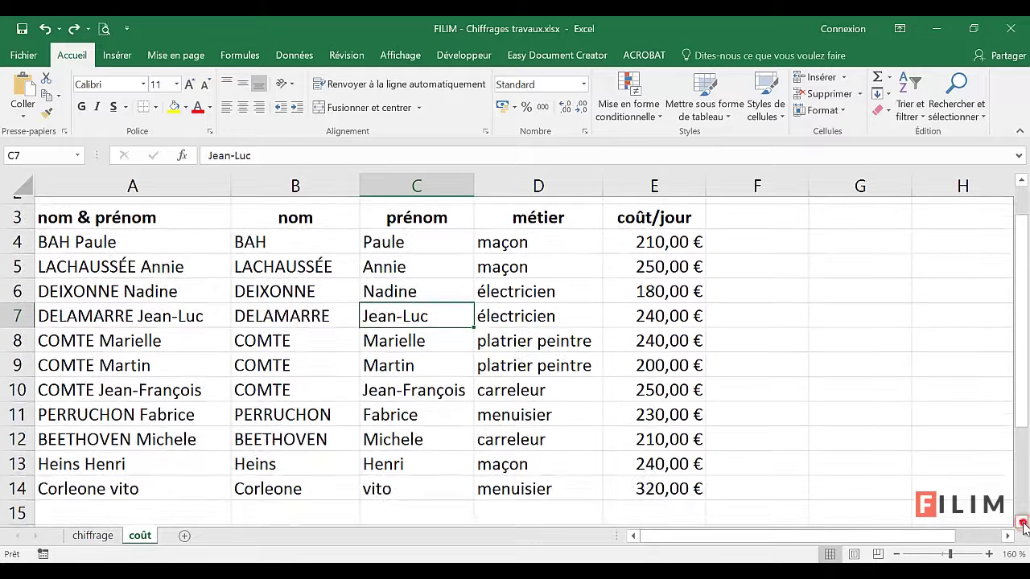
left_click(417, 219)
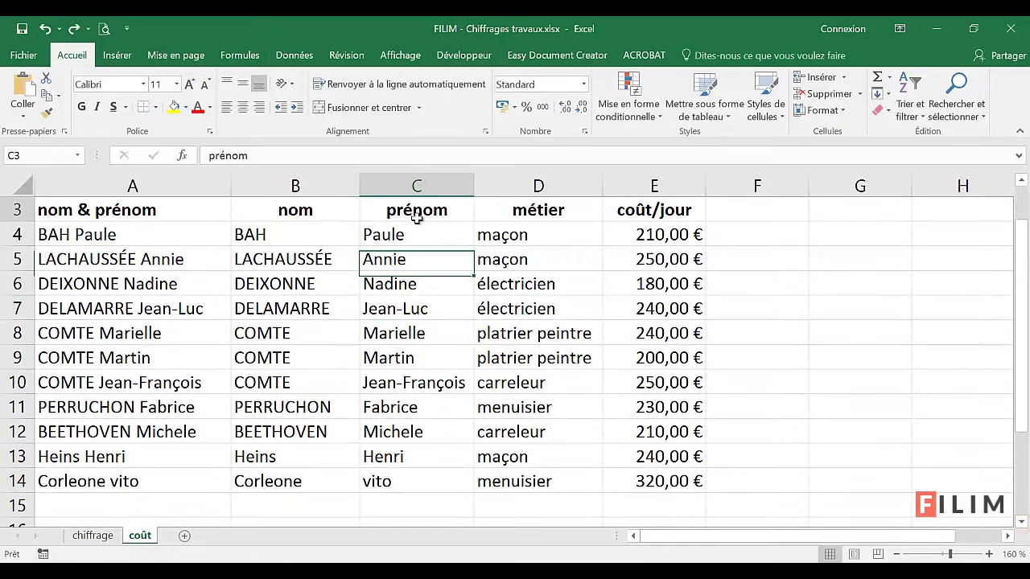
key("Delete")
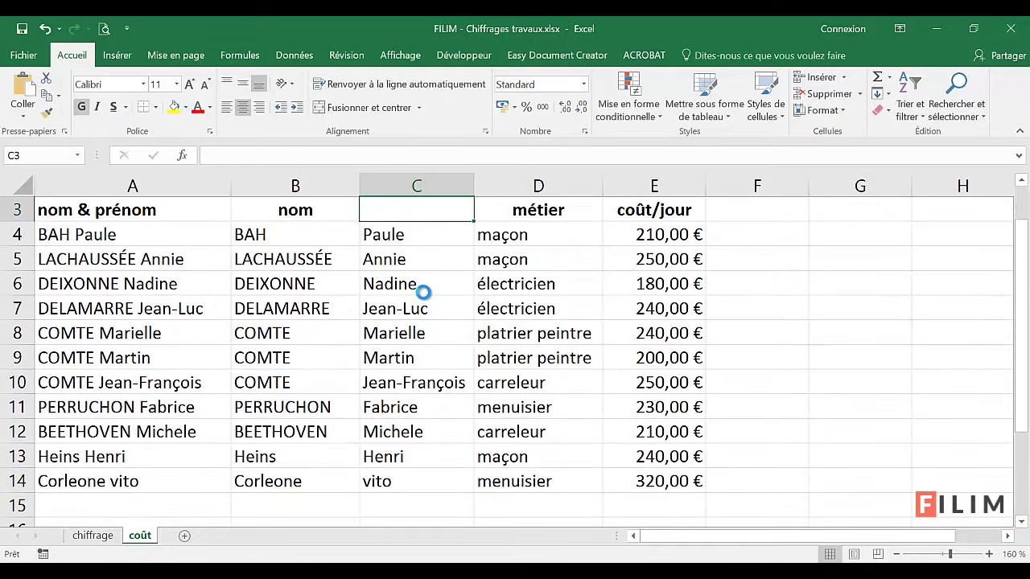
key("ctrl+z")
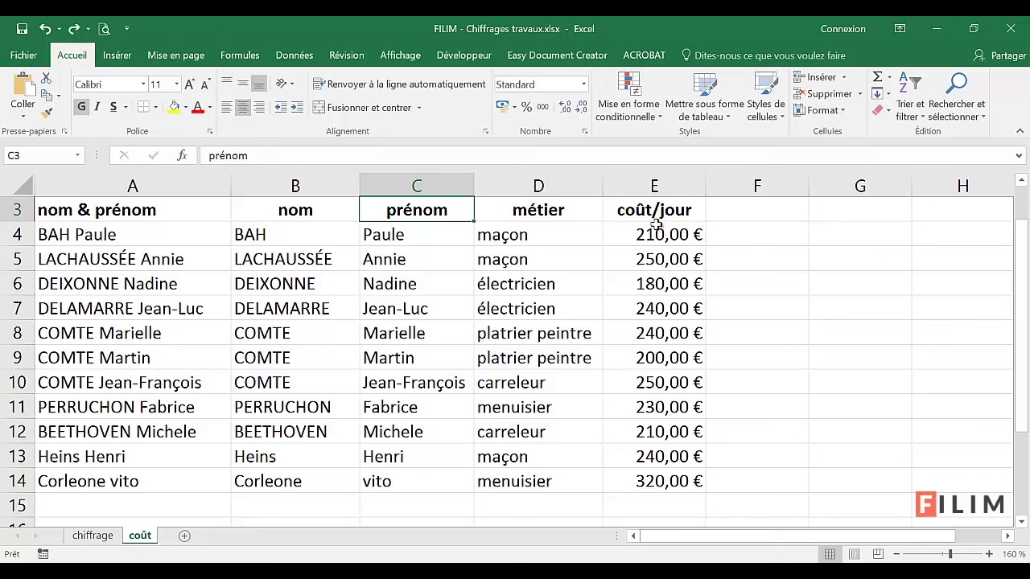
Widen the coût/jour column and try replacing the amount in cell E9 with the text "environ 200 €"
left_click_drag(659, 211, 652, 475)
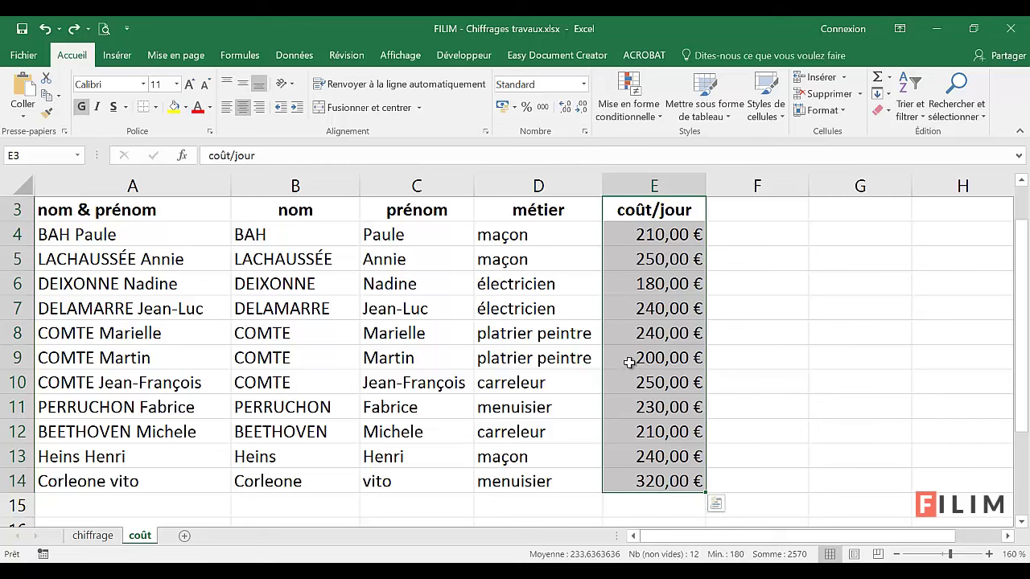
left_click_drag(705, 180, 799, 185)
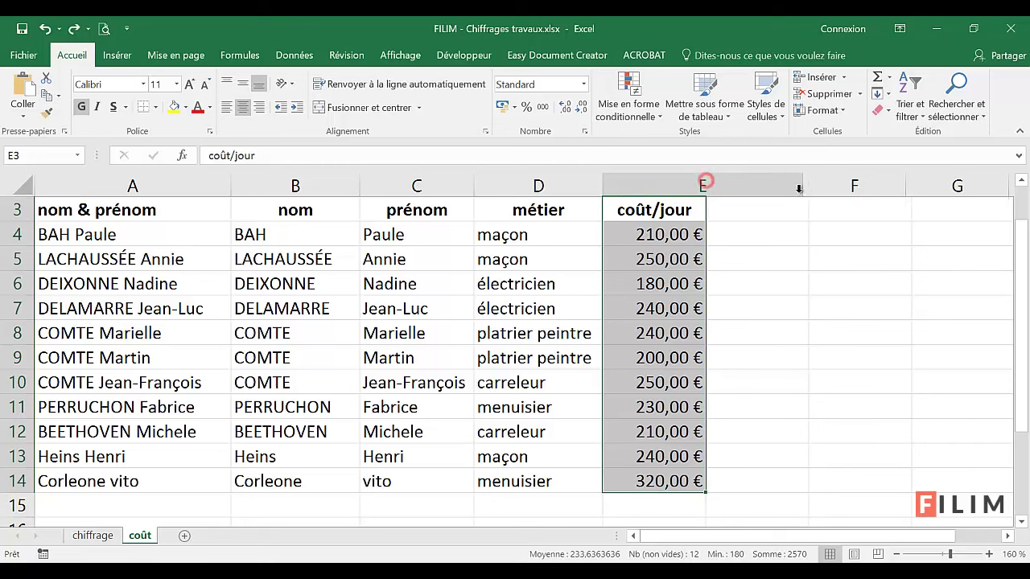
double_click(685, 358)
type("environ 200")
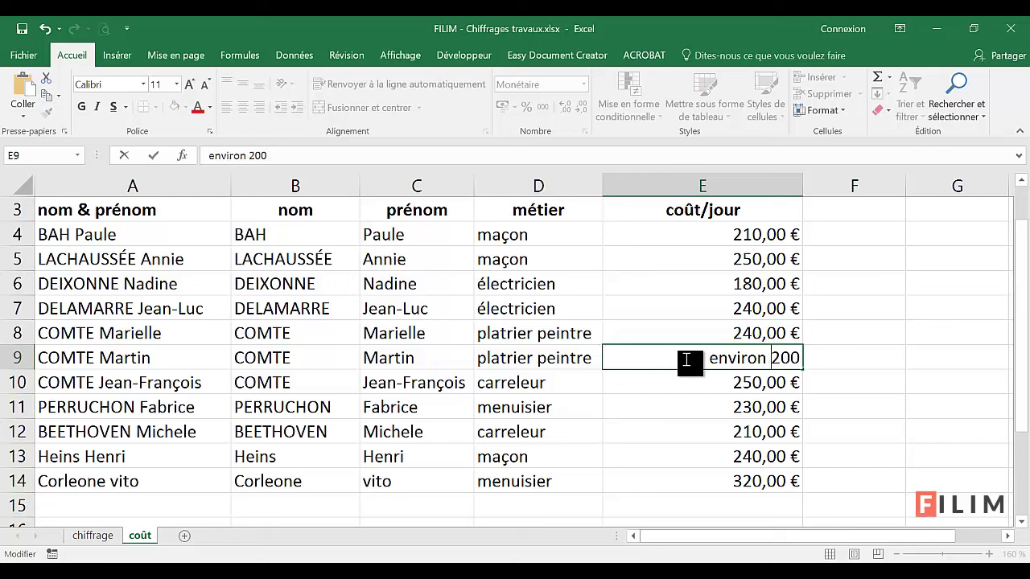
key("Return")
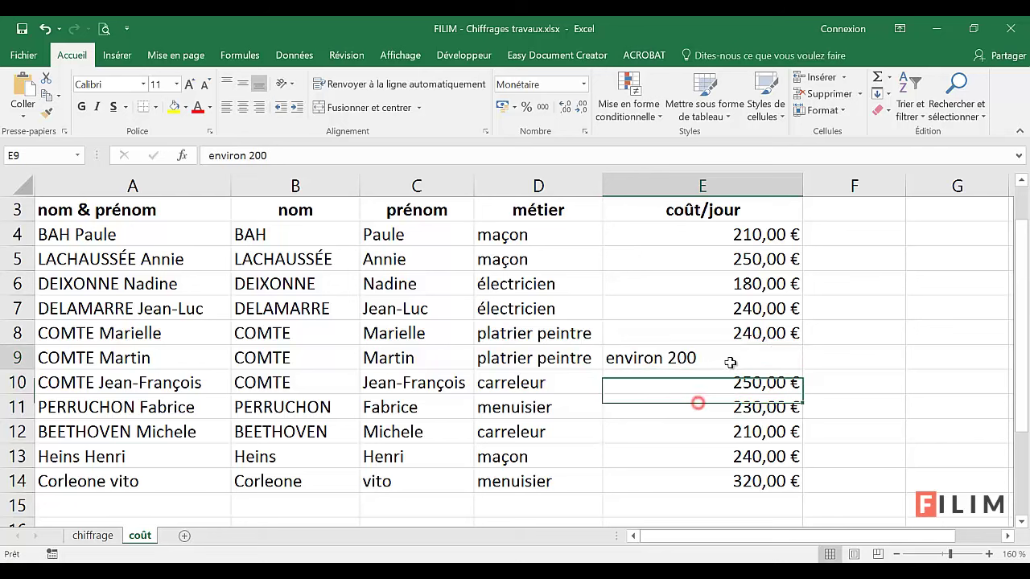
double_click(732, 363)
type("€")
key("Return")
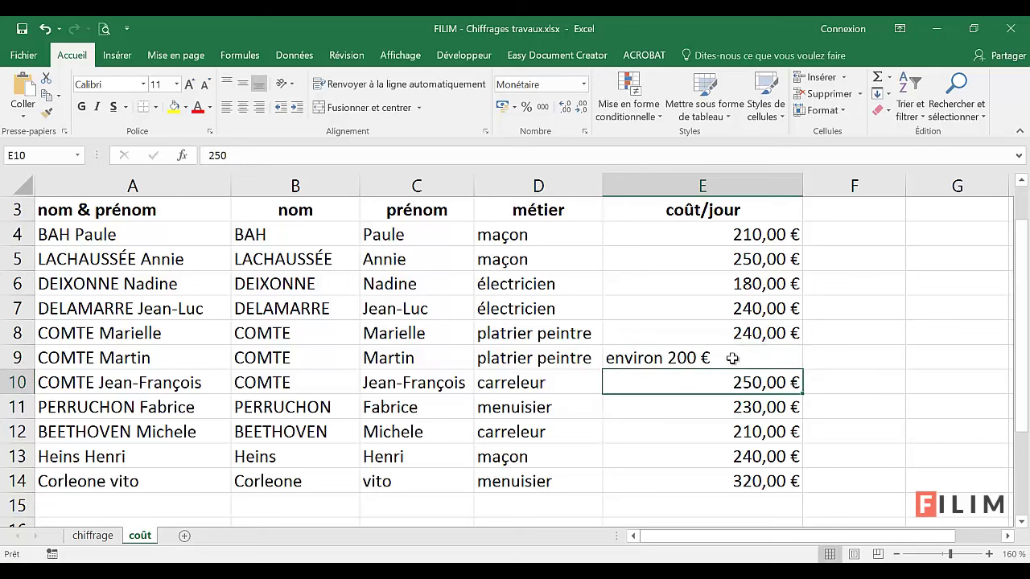
Undo the text entries in cell E9 and narrow the coût/jour column to just fit its amounts
left_click(728, 362)
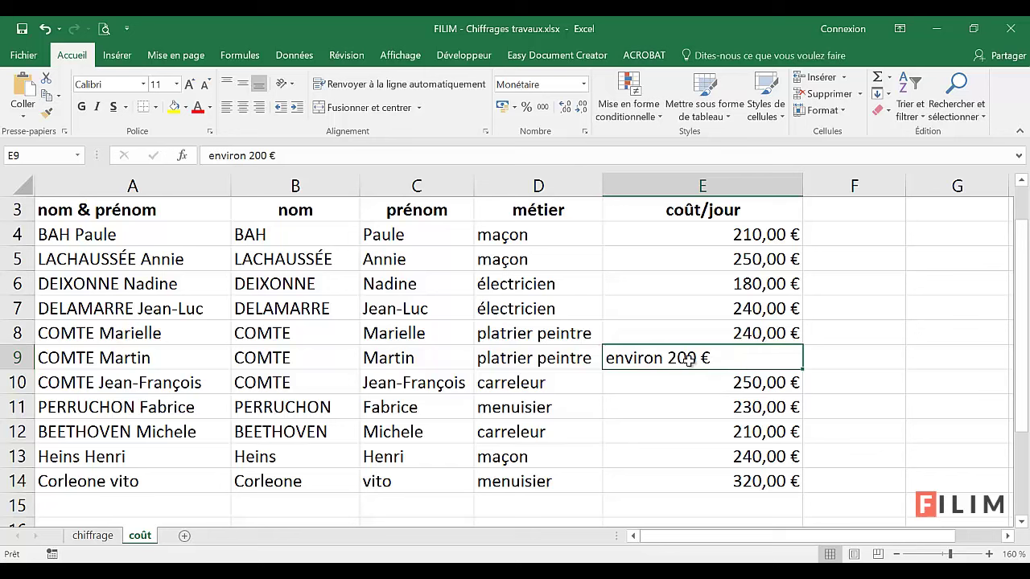
key("ctrl+z")
key("ctrl+z")
left_click_drag(802, 187, 719, 184)
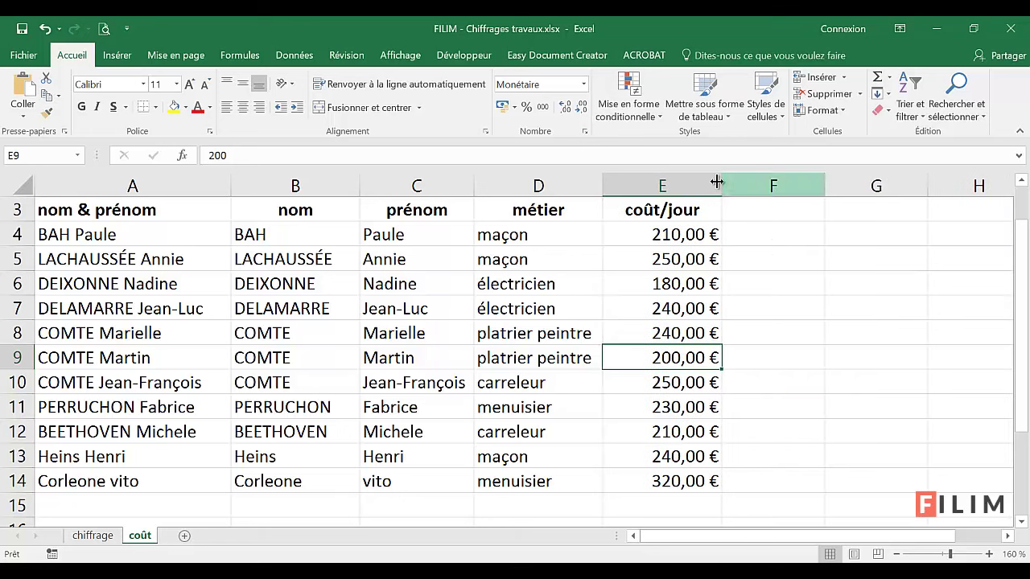
Try clearing the métier in cell D10 of the coût list and restore "carreleur"
left_click(400, 347)
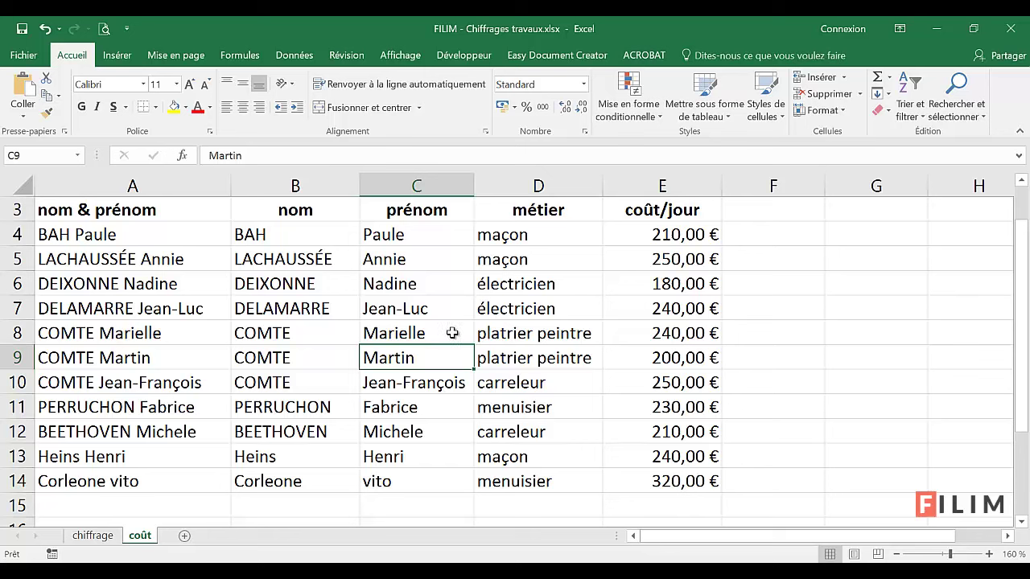
left_click(571, 384)
key("Delete")
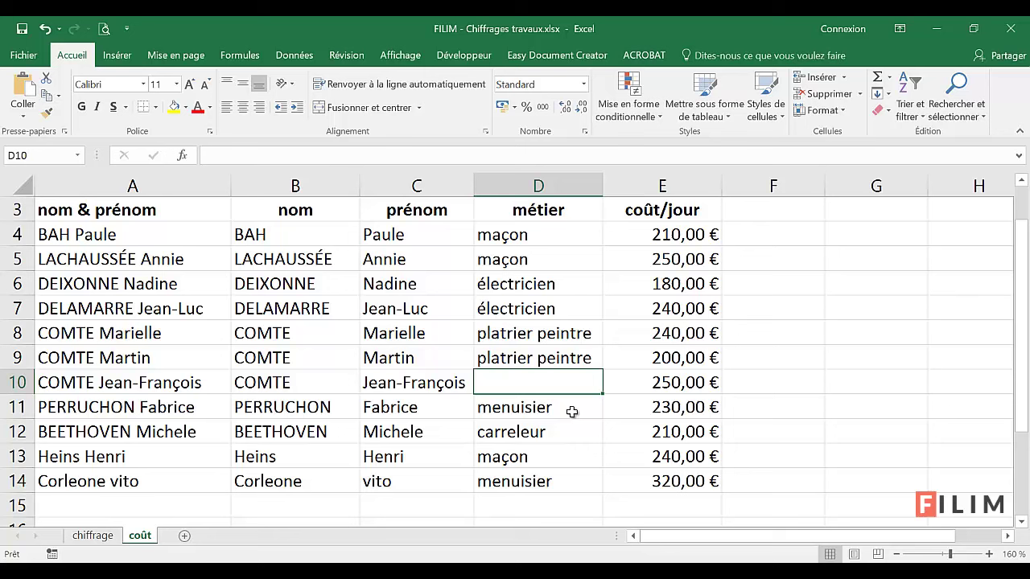
type("carreleur")
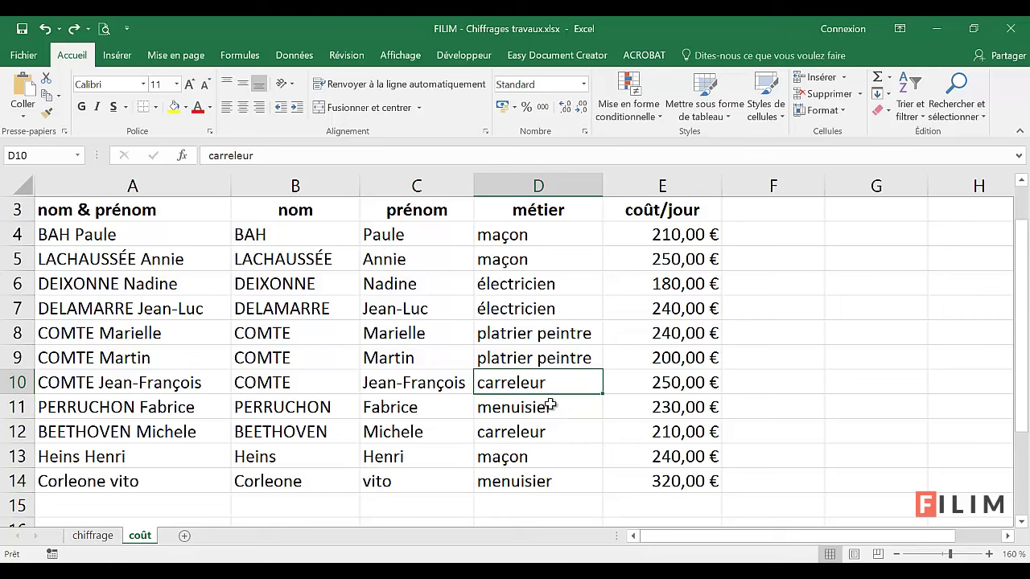
Examine the CONCATENER formulas in the nom & prénom column and the nom and prénom cells they combine
left_click(180, 236)
left_click(184, 312)
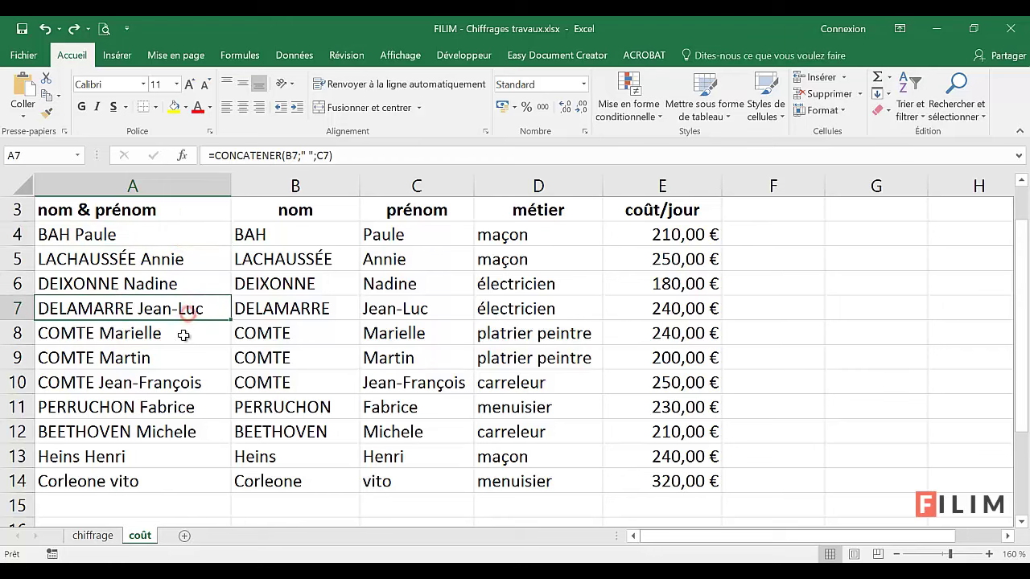
left_click(170, 235)
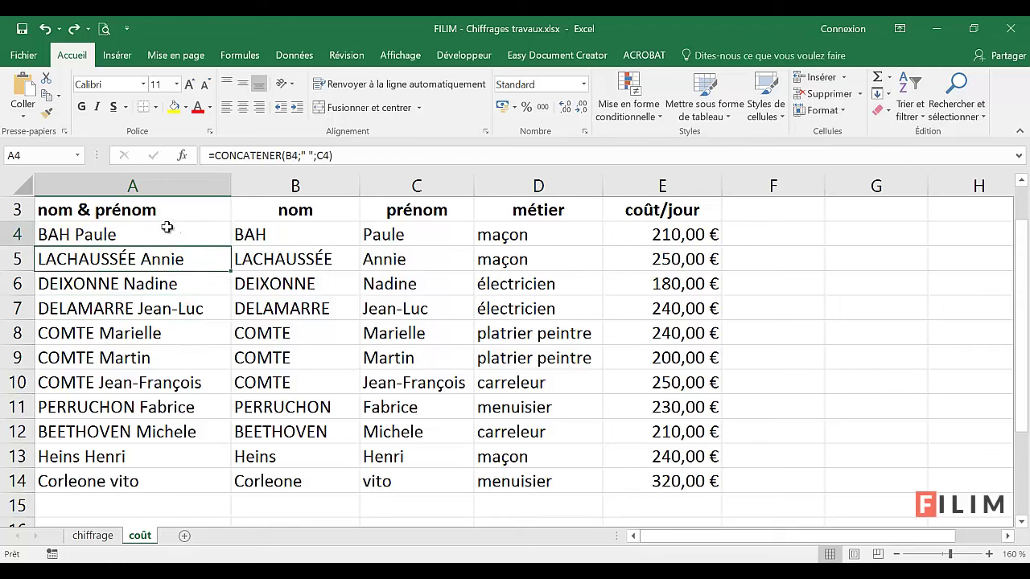
left_click(312, 232)
left_click(418, 234)
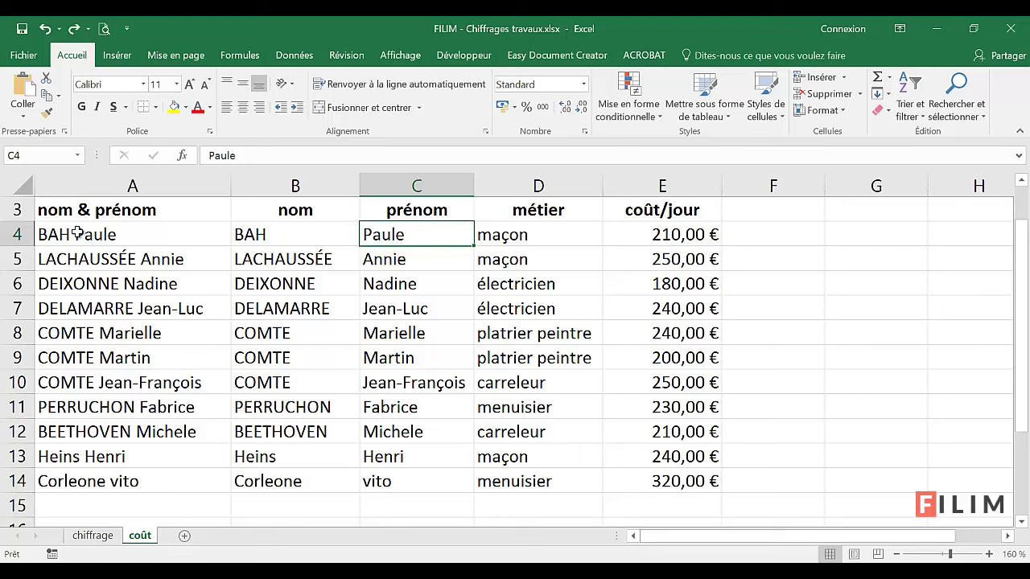
left_click(205, 234)
left_click(318, 239)
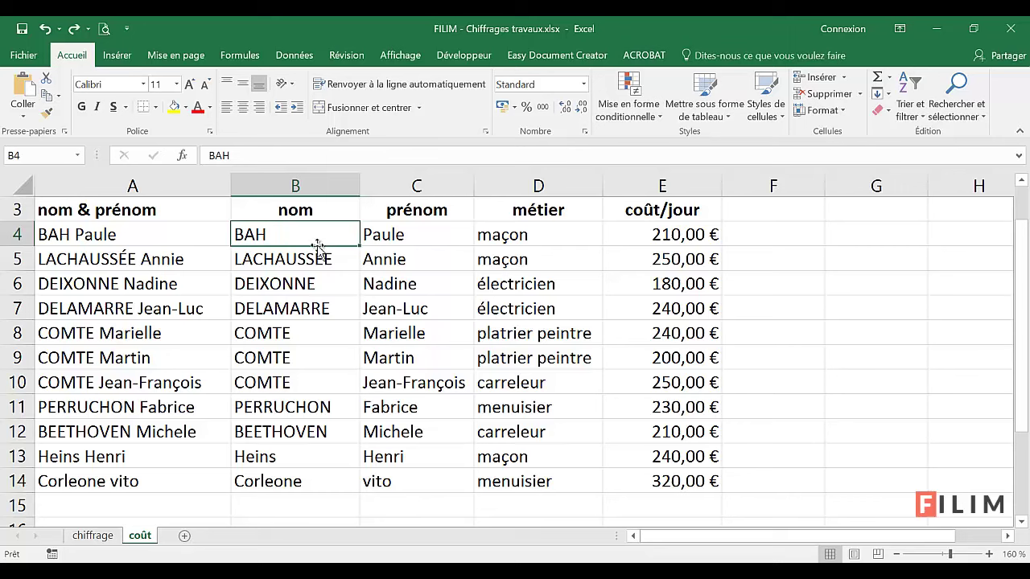
Compare the nom & prénom entries with the nom column, checking the repeated surnames in B8:B10
left_click_drag(176, 232, 133, 480)
left_click_drag(333, 231, 323, 447)
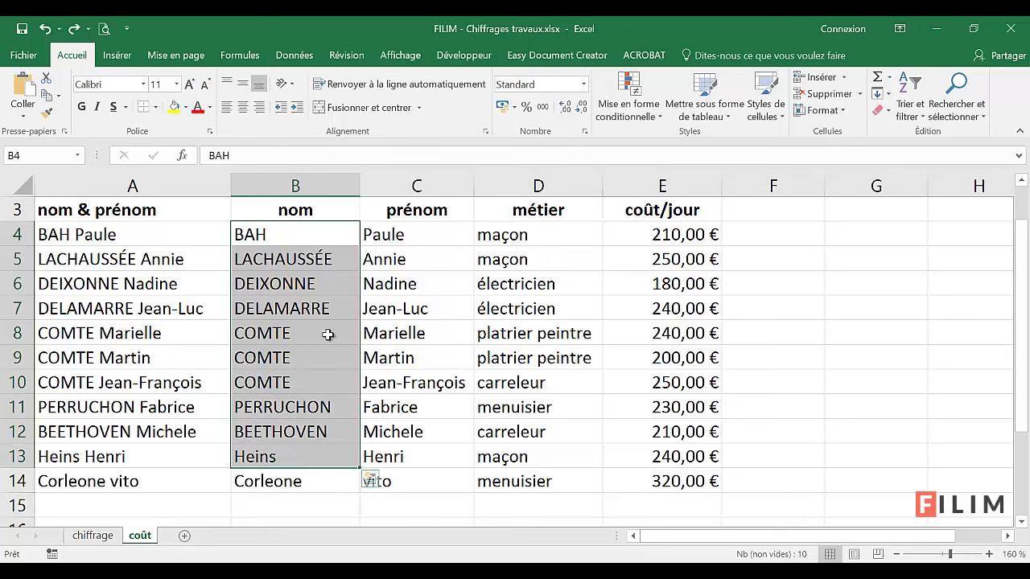
left_click_drag(328, 334, 312, 379)
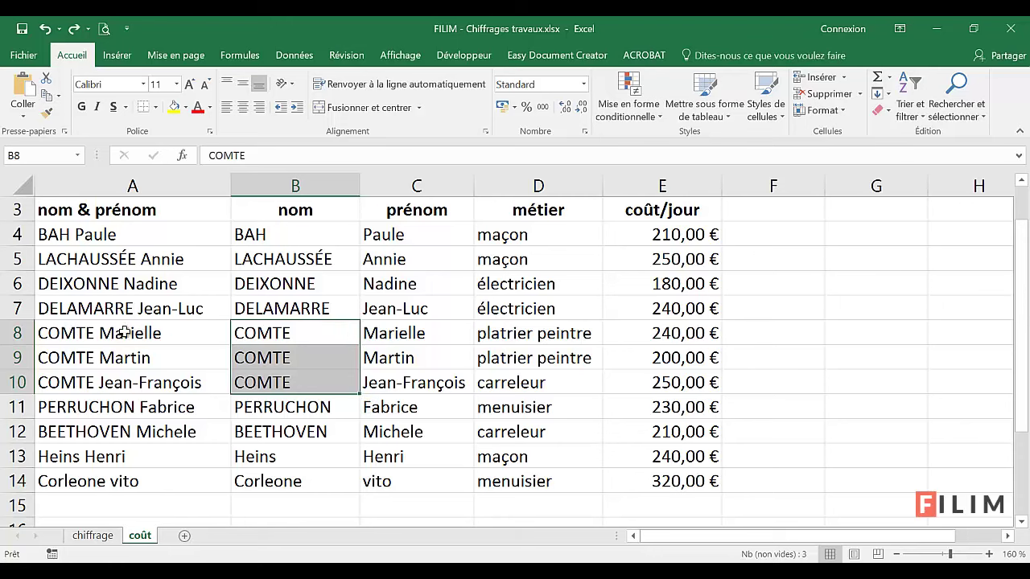
key("shift+Up")
left_click(312, 334)
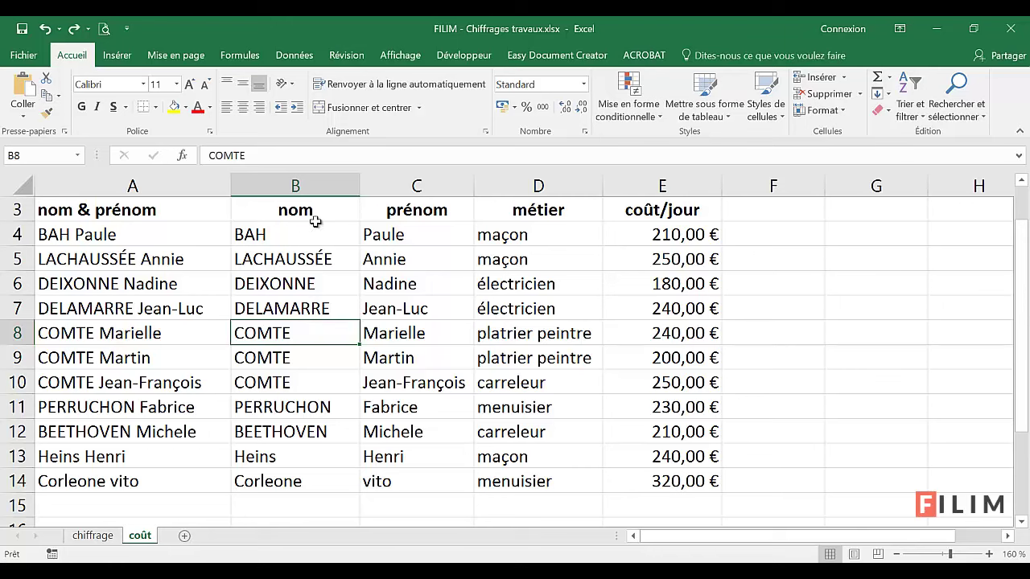
left_click(465, 332)
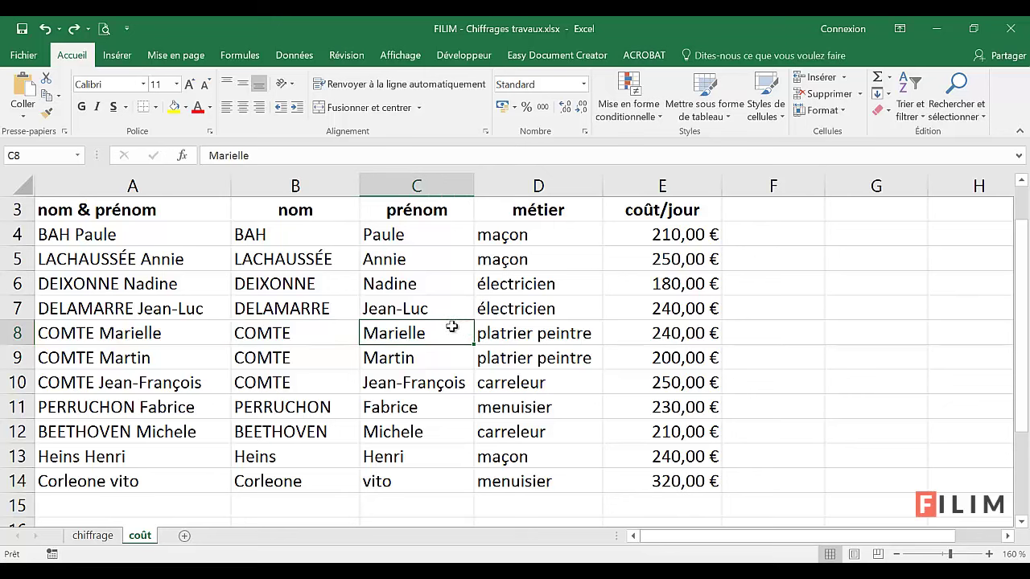
On the chiffrage sheet, start inserting a function in the first métier cell, C14, and list the functions of the Tous category
left_click(101, 536)
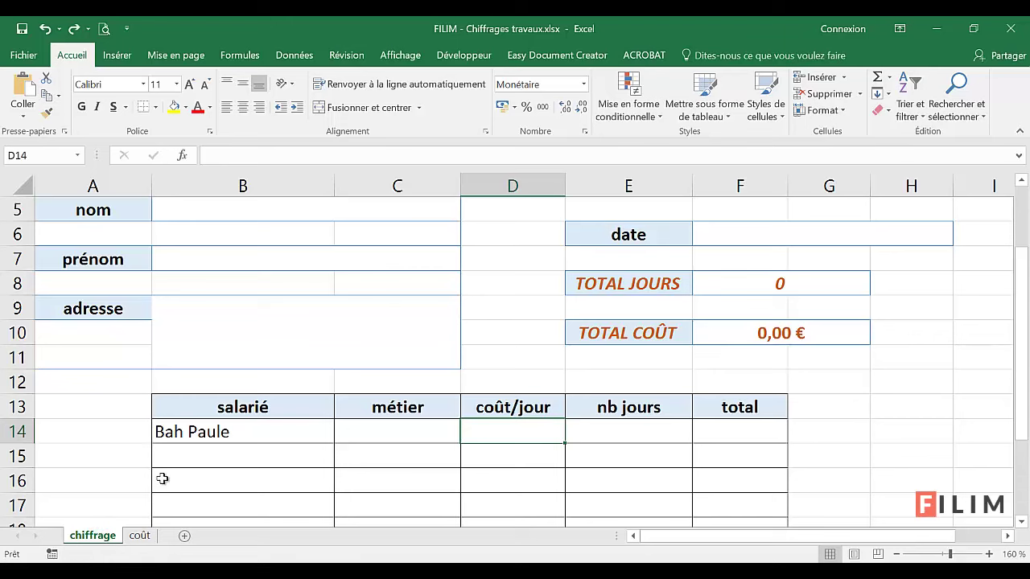
left_click(303, 441)
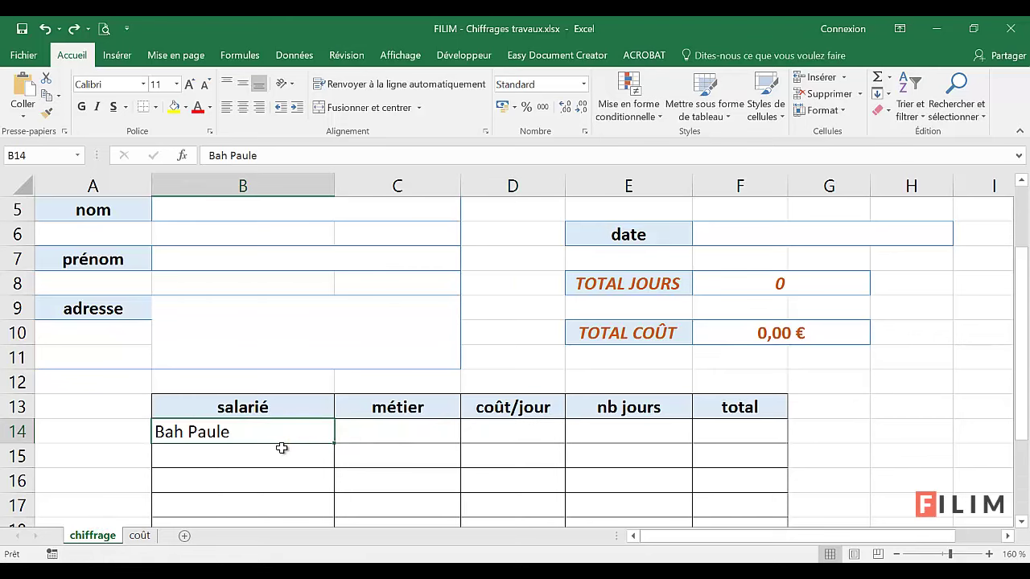
scroll(260, 368, "down", 1)
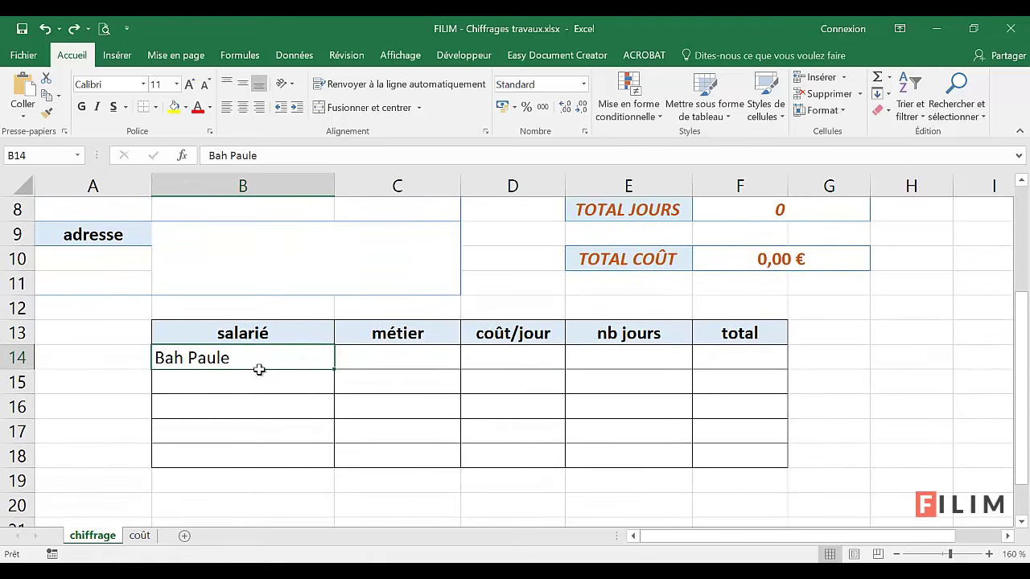
left_click(399, 354)
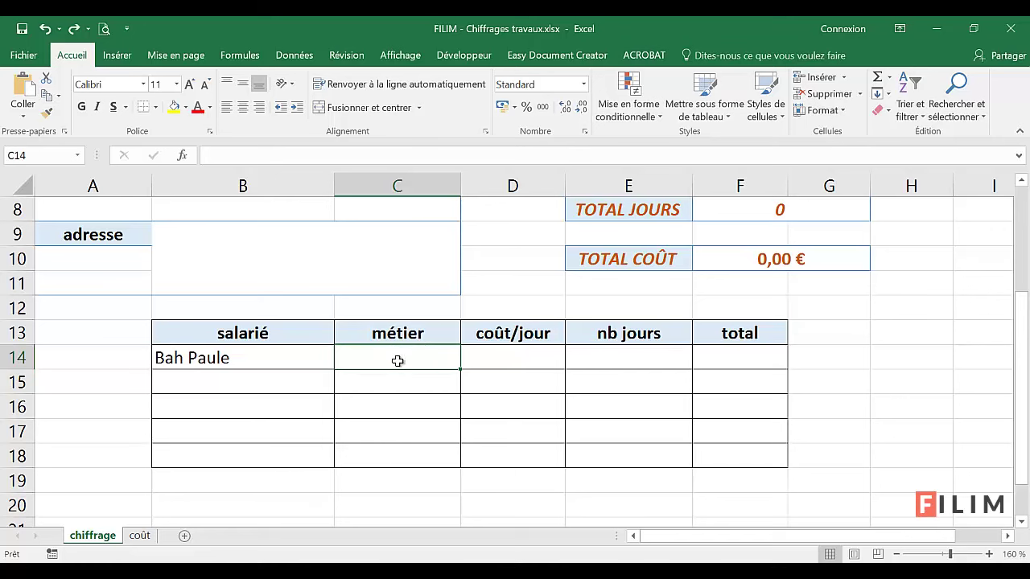
left_click(183, 153)
left_click_drag(199, 203, 670, 213)
left_click(737, 286)
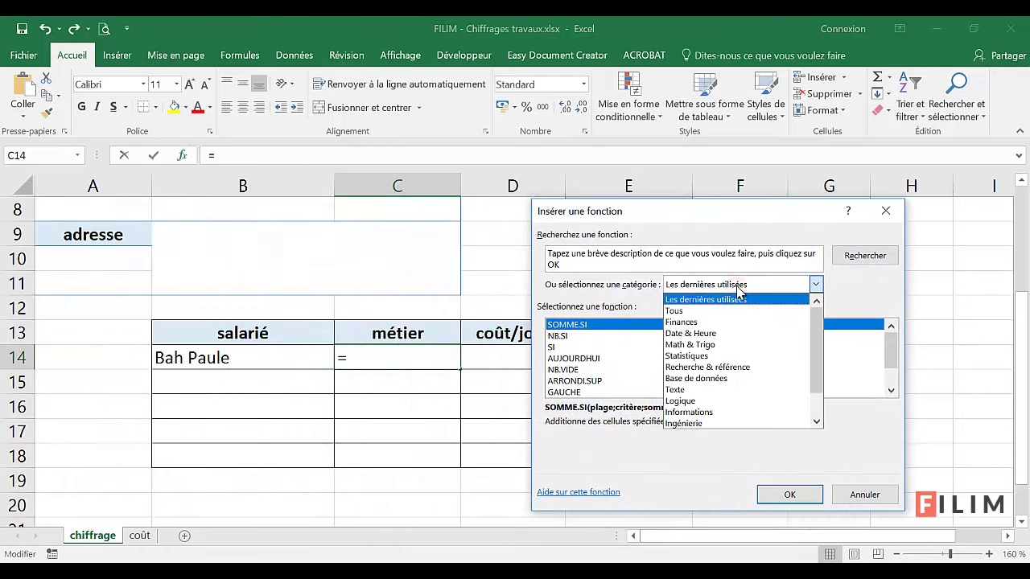
left_click(674, 311)
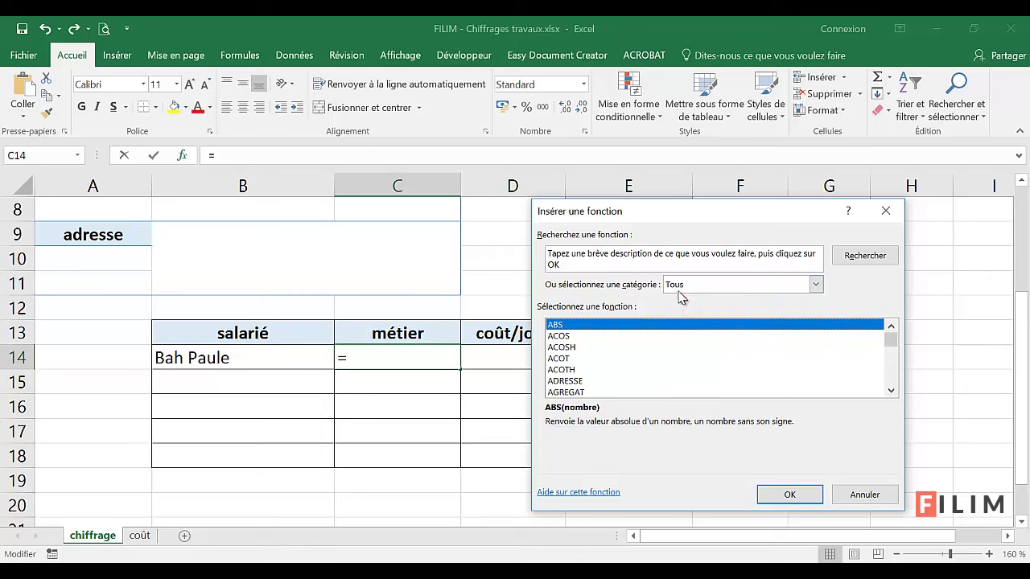
Choose the RECHERCHEV function for C14 and set its Valeur_cherchée argument to the salarié cell B14
left_click(617, 366)
type("re")
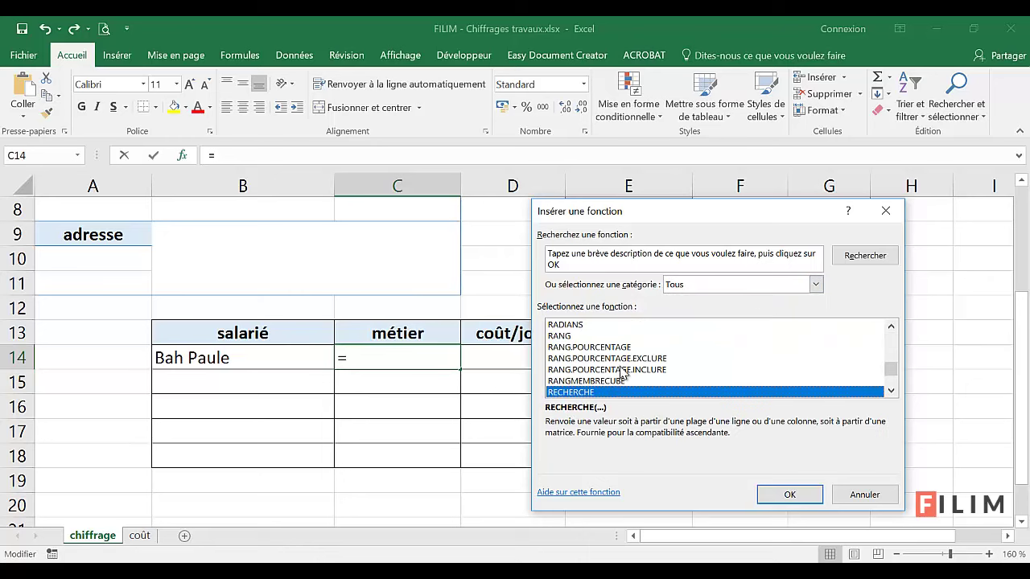
scroll(623, 365, "down", 1)
left_click(609, 382)
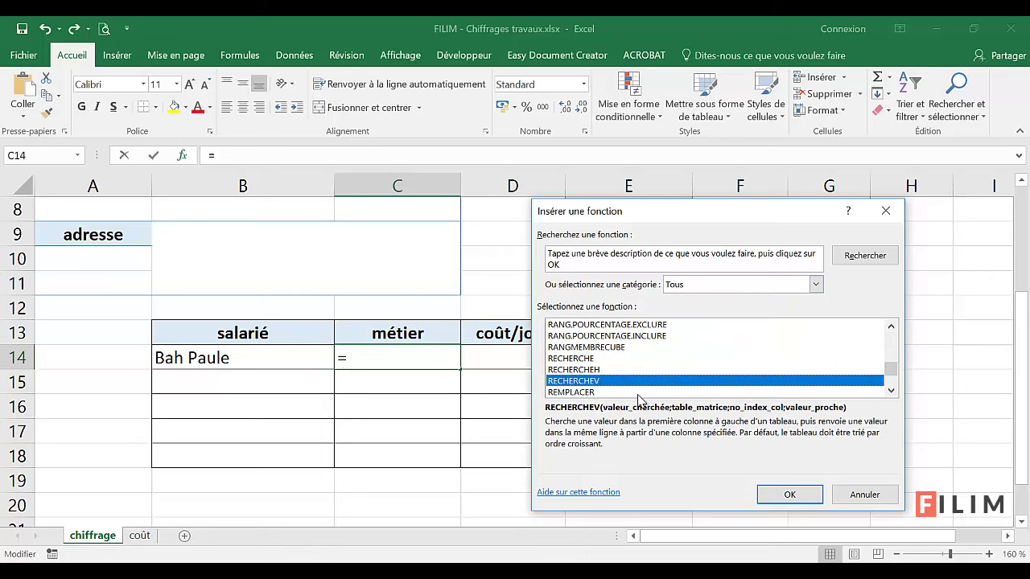
left_click(789, 494)
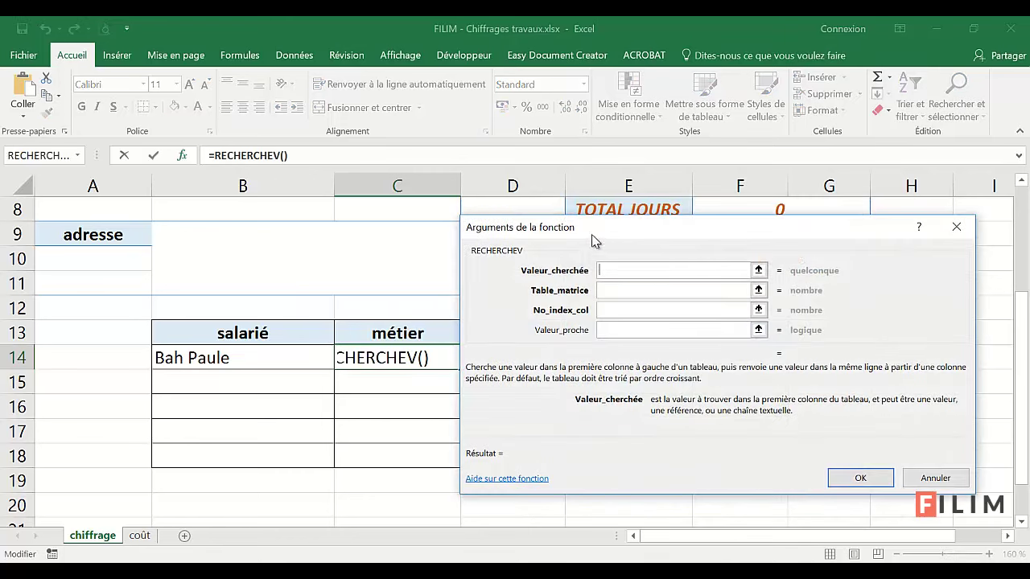
left_click_drag(592, 232, 449, 427)
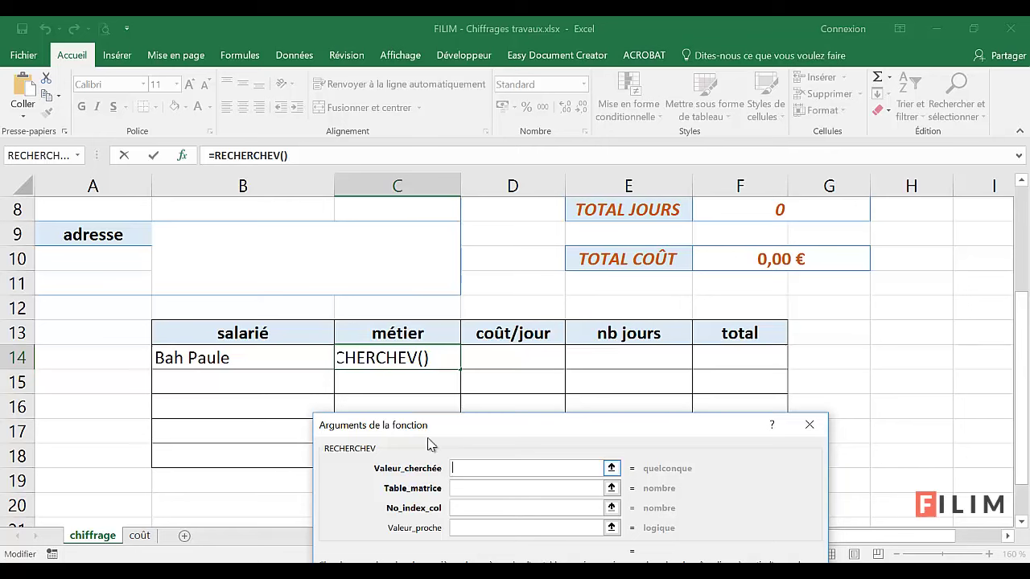
left_click(229, 355)
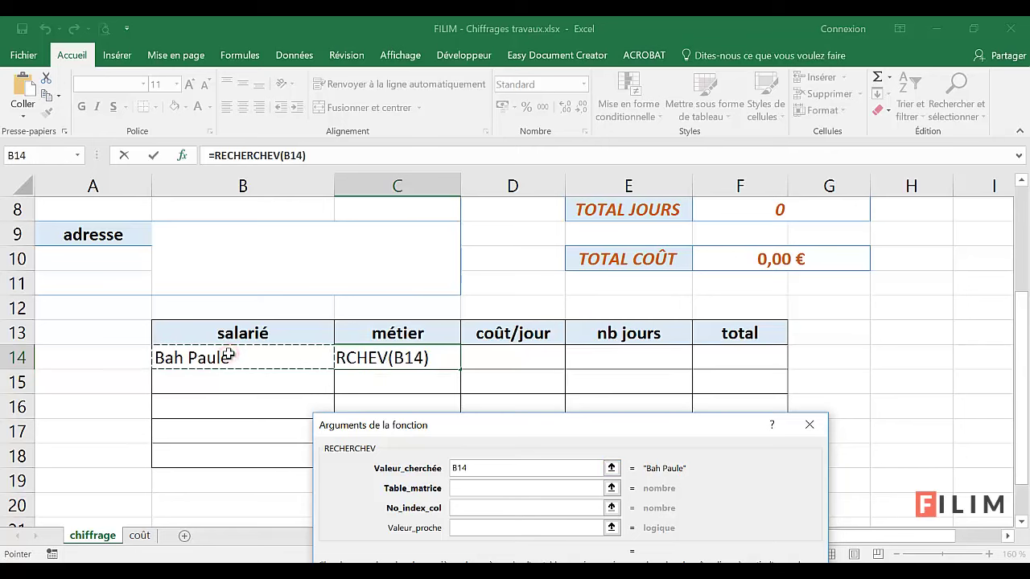
Set the Table_matrice argument of C14's RECHERCHEV to the range A3:E14 on the coût sheet
left_click(481, 487)
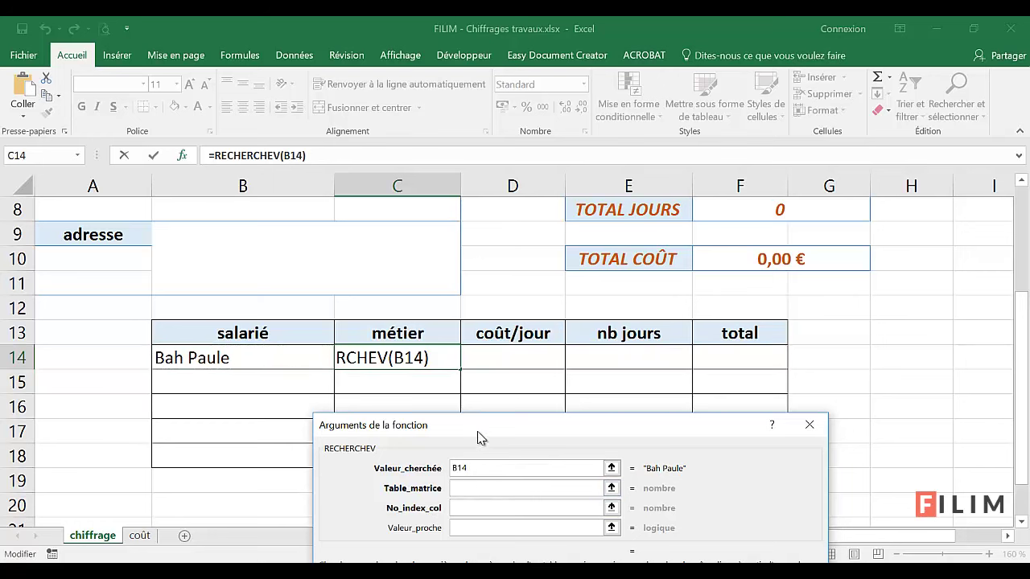
left_click_drag(476, 426, 551, 208)
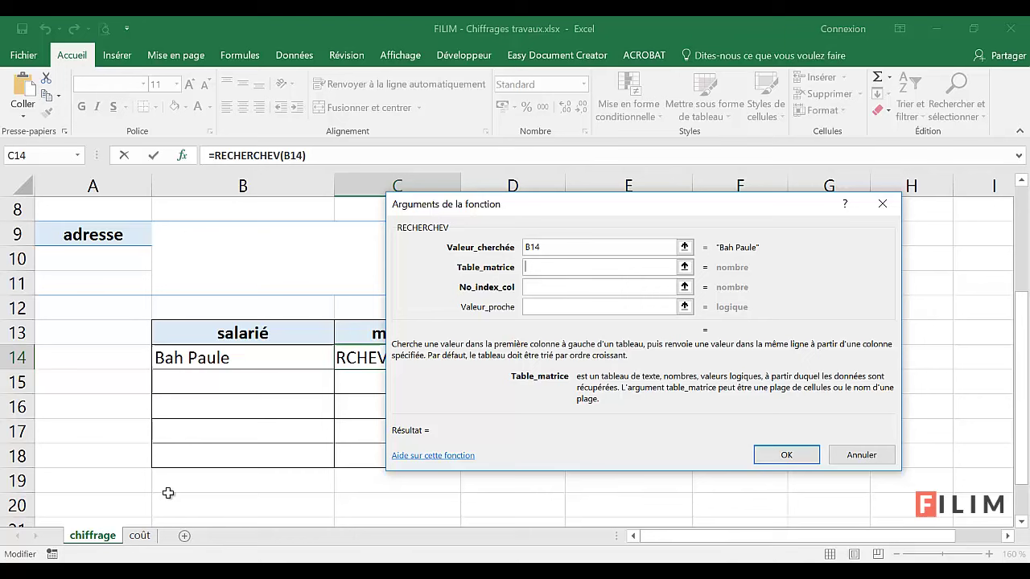
left_click(140, 535)
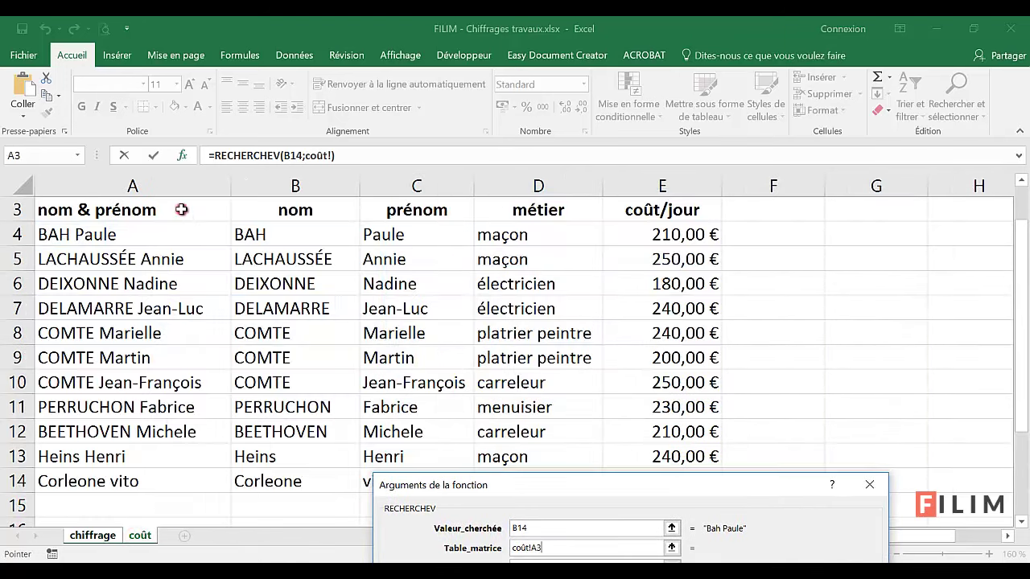
left_click_drag(181, 209, 642, 481)
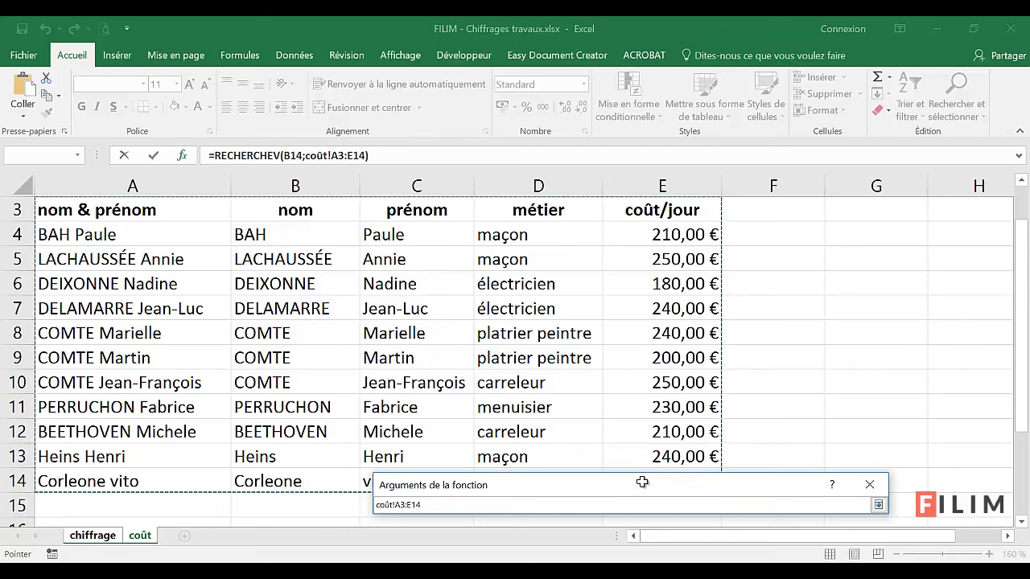
left_click_drag(642, 481, 658, 213)
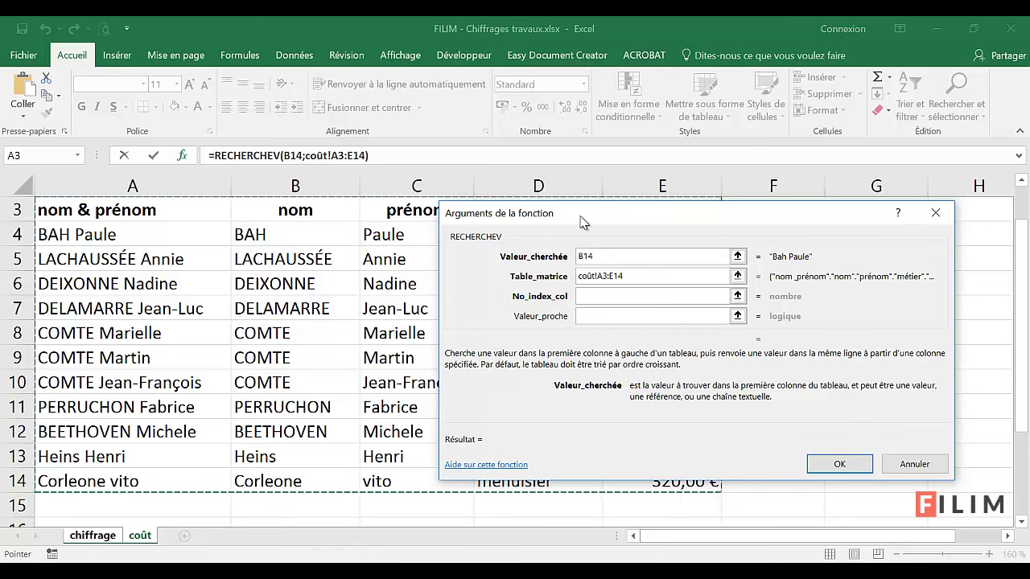
Complete the RECHERCHEV in C14 with No_index_col 4 for the métier column and Valeur_proche faux
left_click_drag(583, 222, 552, 348)
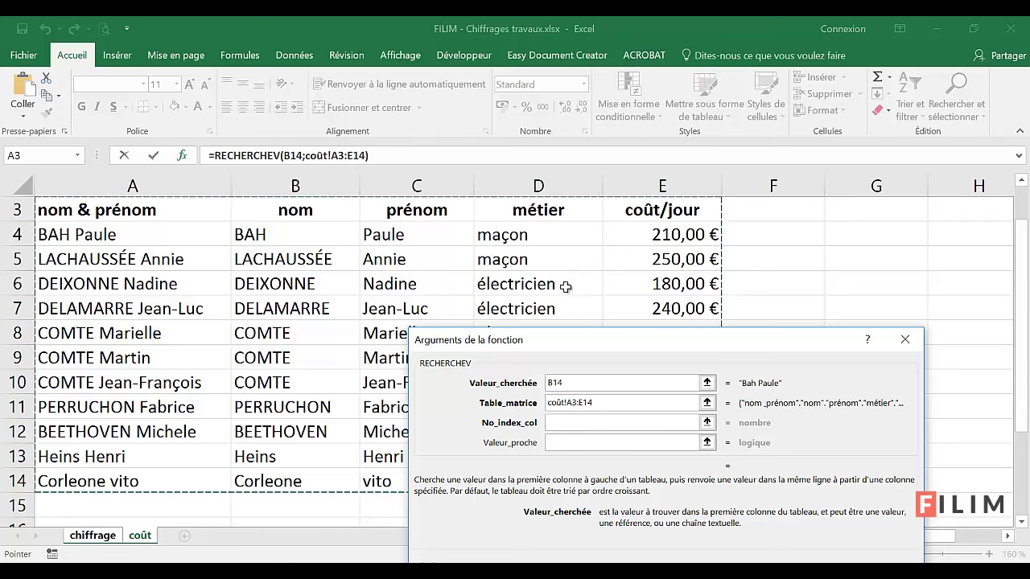
left_click(572, 426)
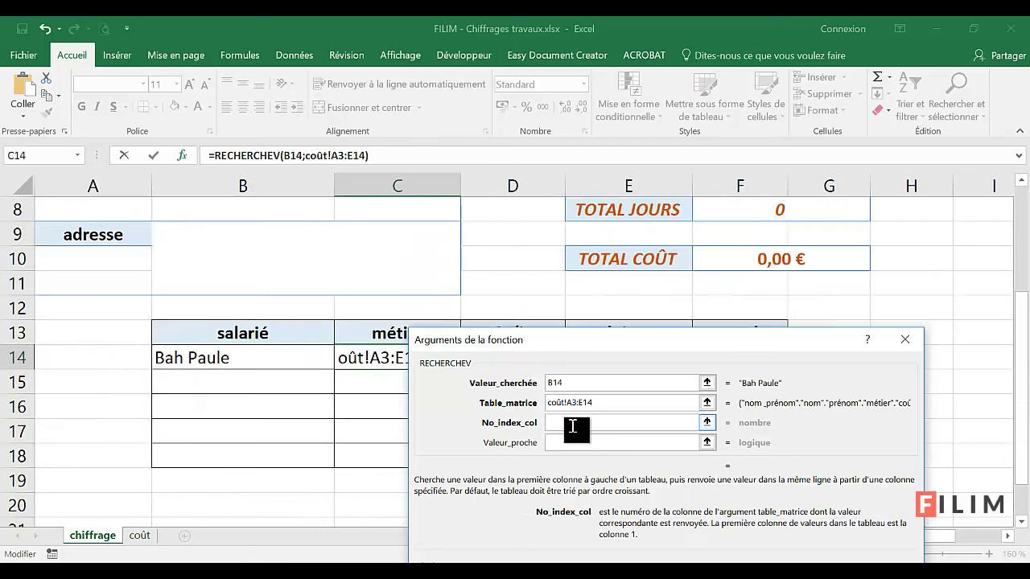
type("4")
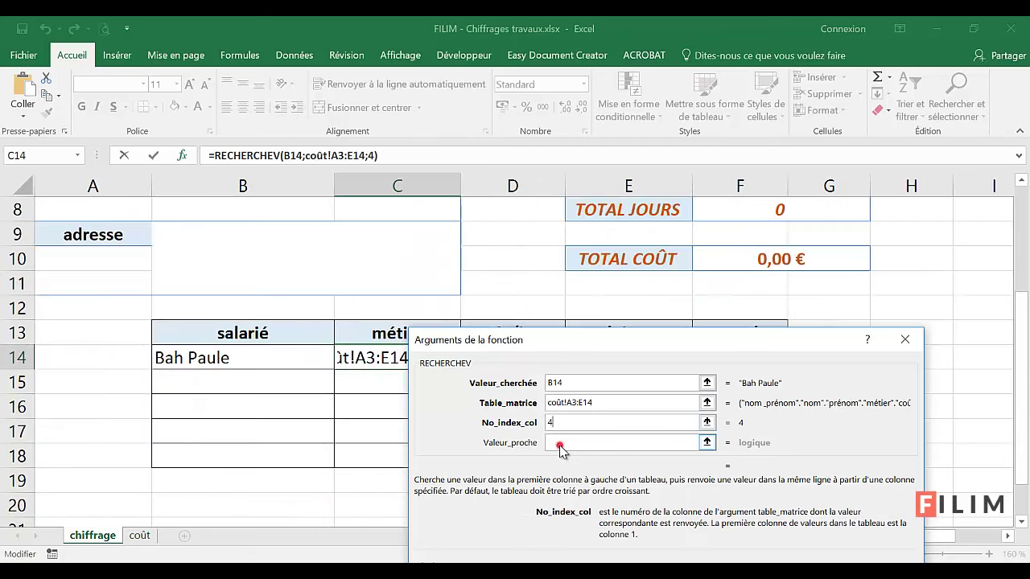
left_click(561, 444)
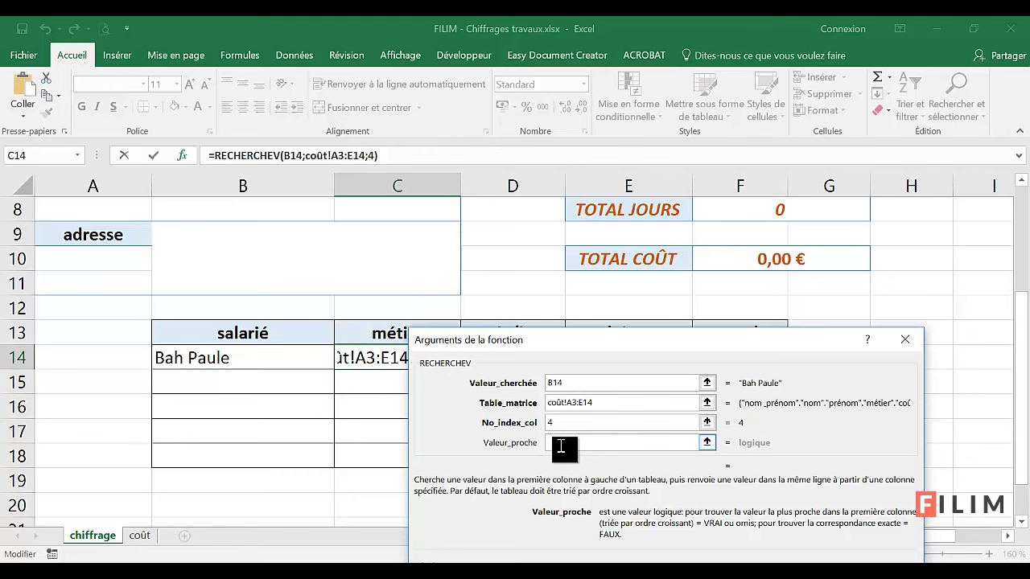
type("faux")
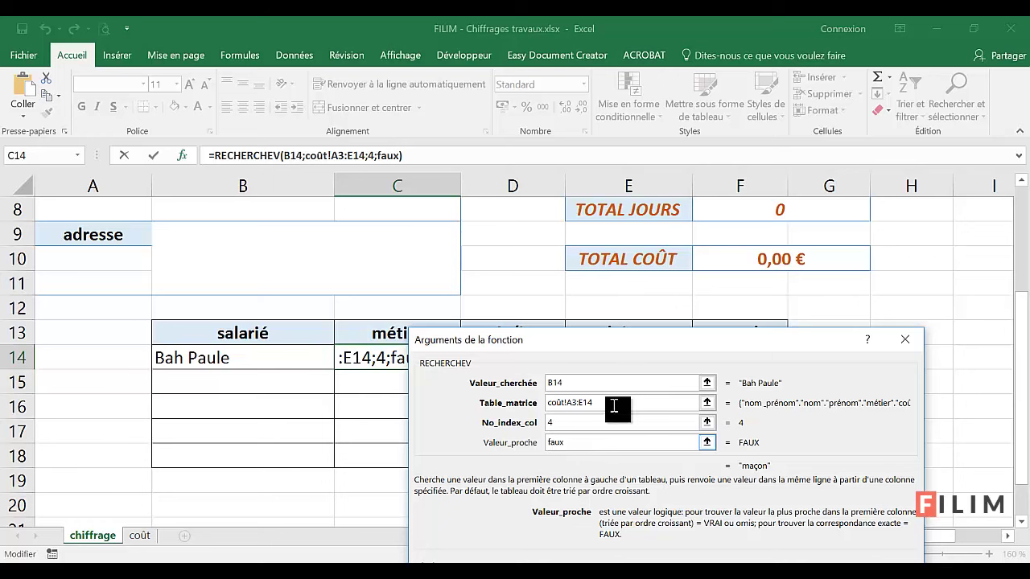
left_click_drag(616, 348, 623, 249)
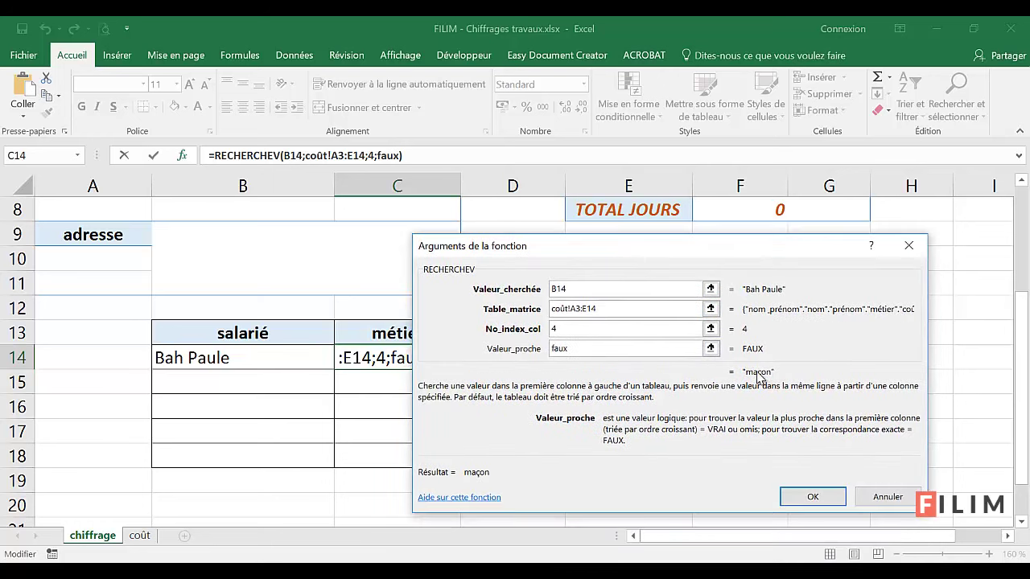
left_click(816, 498)
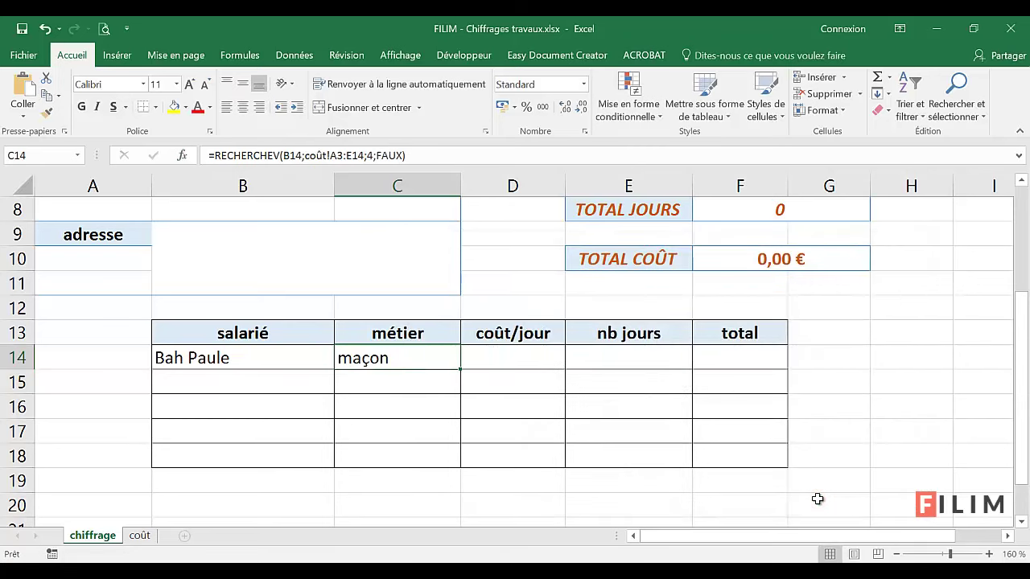
Insert a RECHERCHEV function in the coût/jour cell D14 with the salarié cell B14 as Valeur_cherchée
left_click(521, 362)
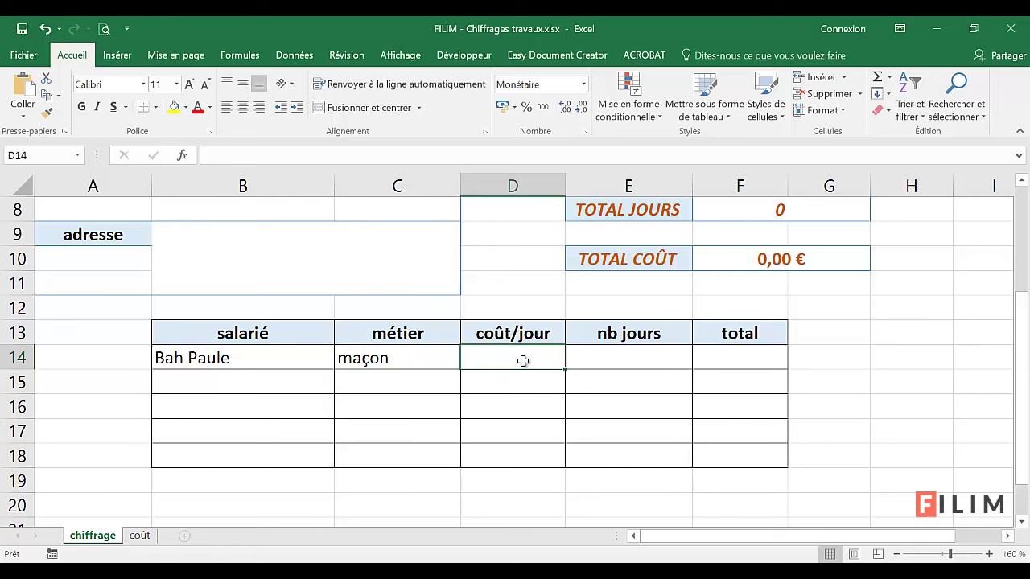
left_click(182, 155)
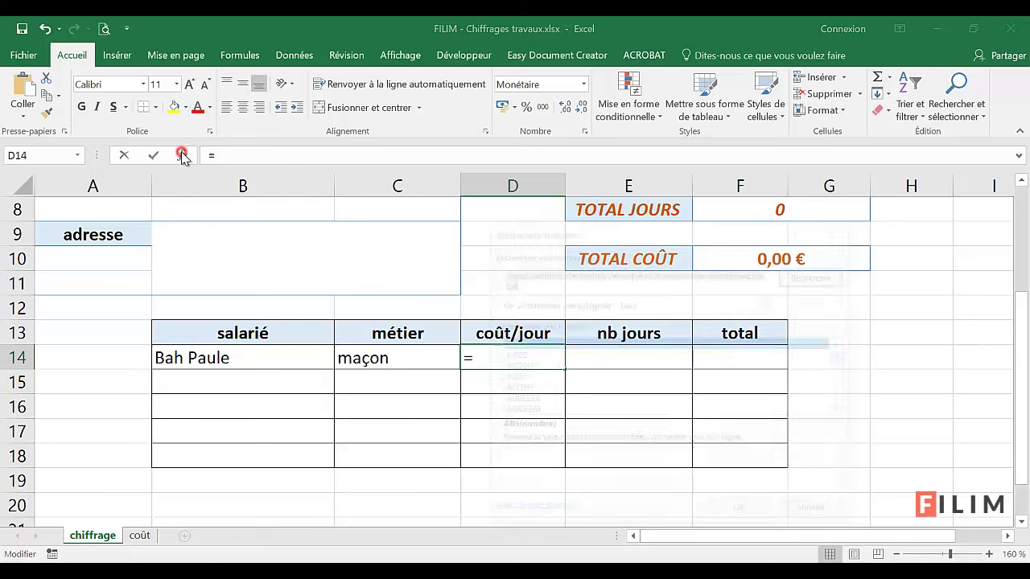
left_click(620, 397)
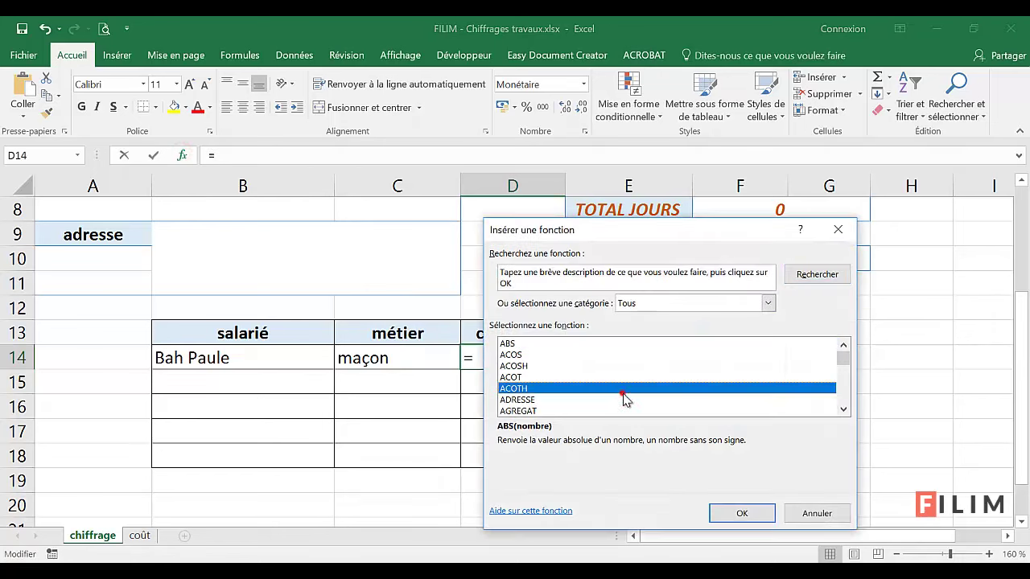
type("recherche")
double_click(619, 399)
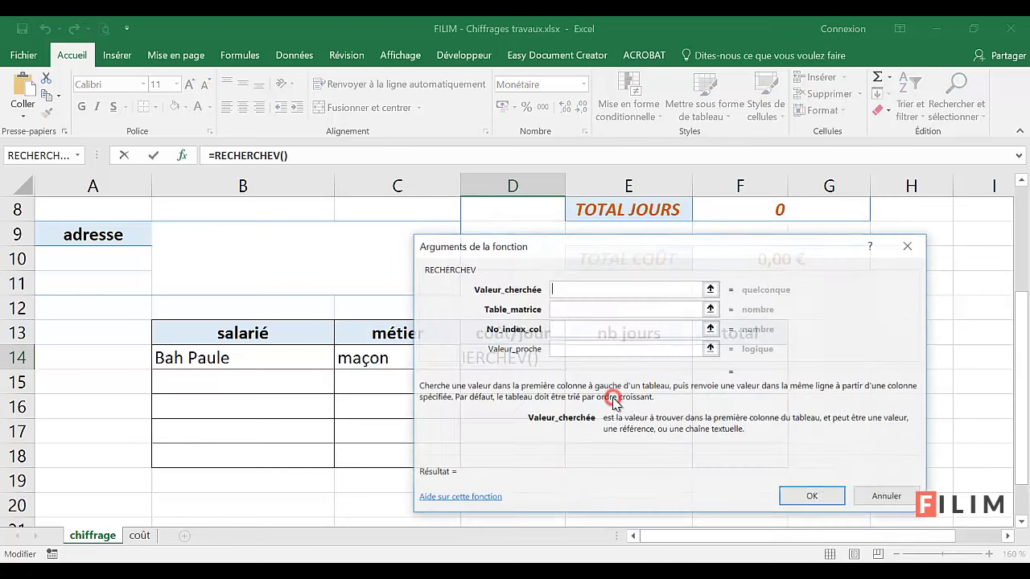
left_click_drag(571, 246, 489, 391)
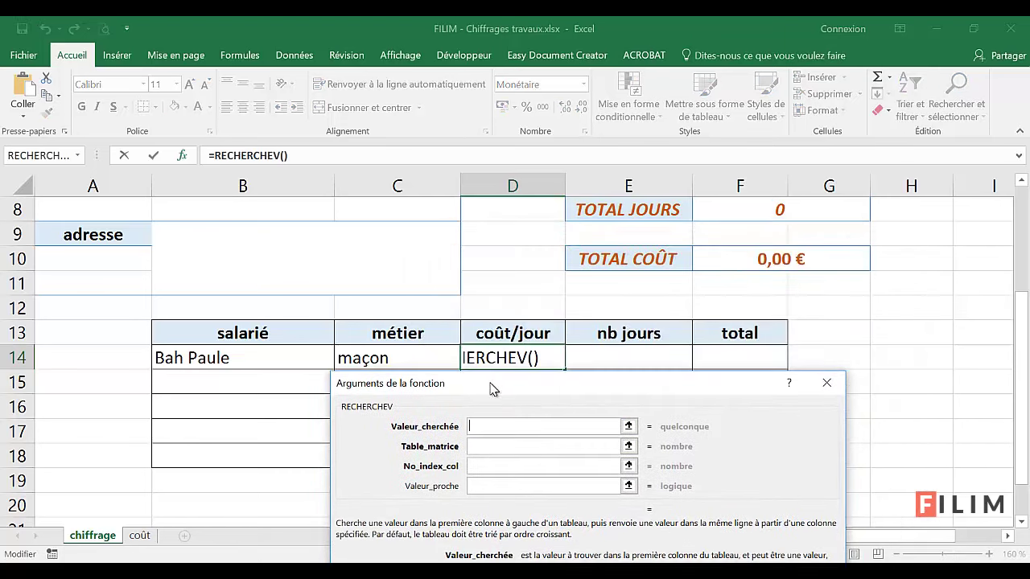
left_click(236, 359)
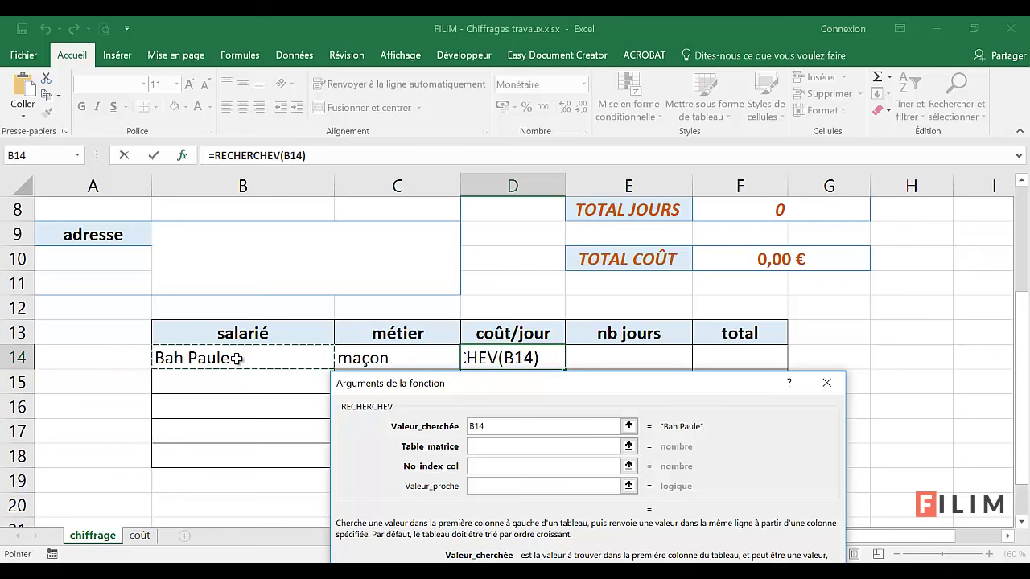
Set the Table_matrice argument of D14's RECHERCHEV to coût!A3:E14
left_click(487, 447)
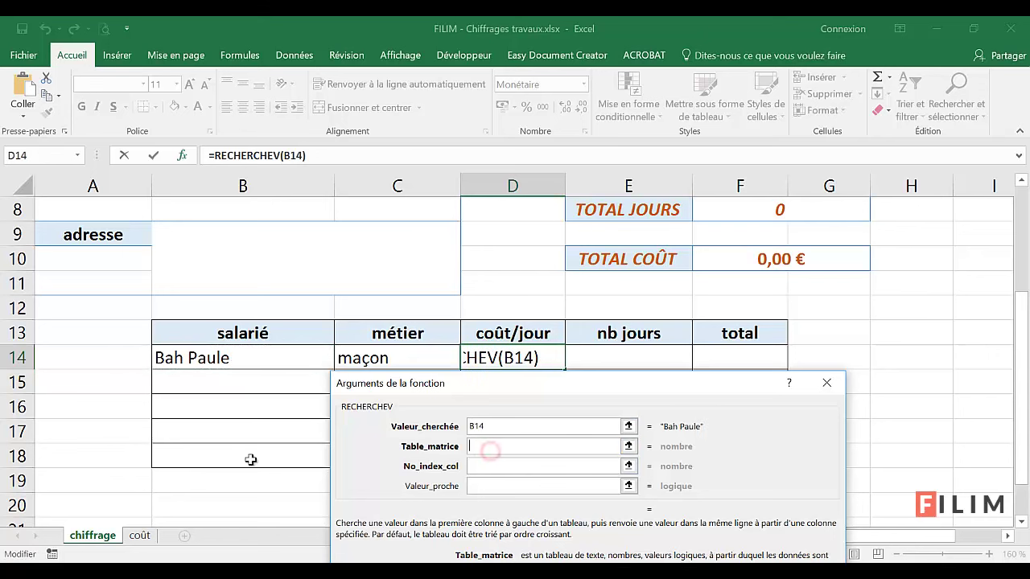
left_click(140, 536)
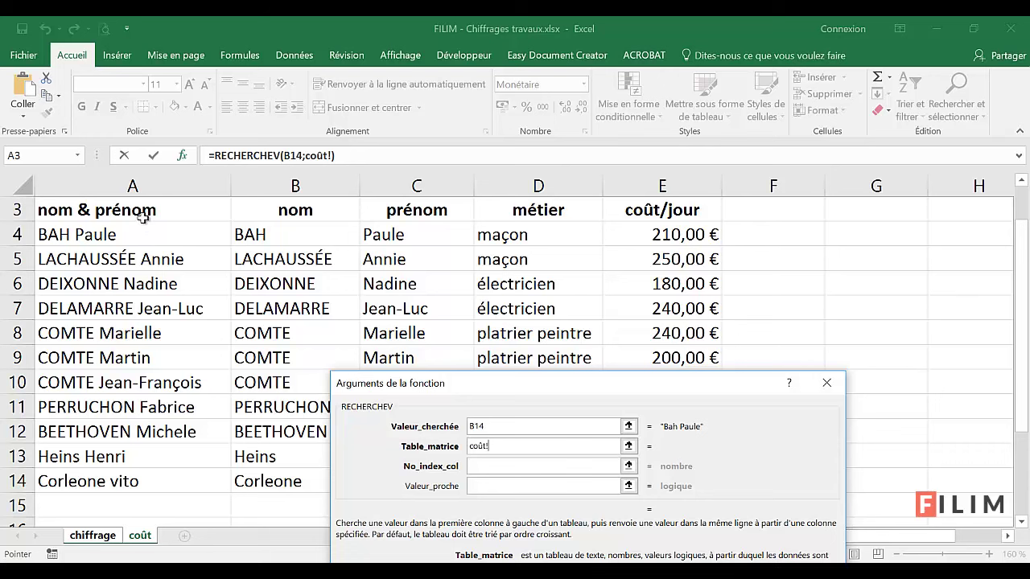
left_click_drag(142, 217, 659, 477)
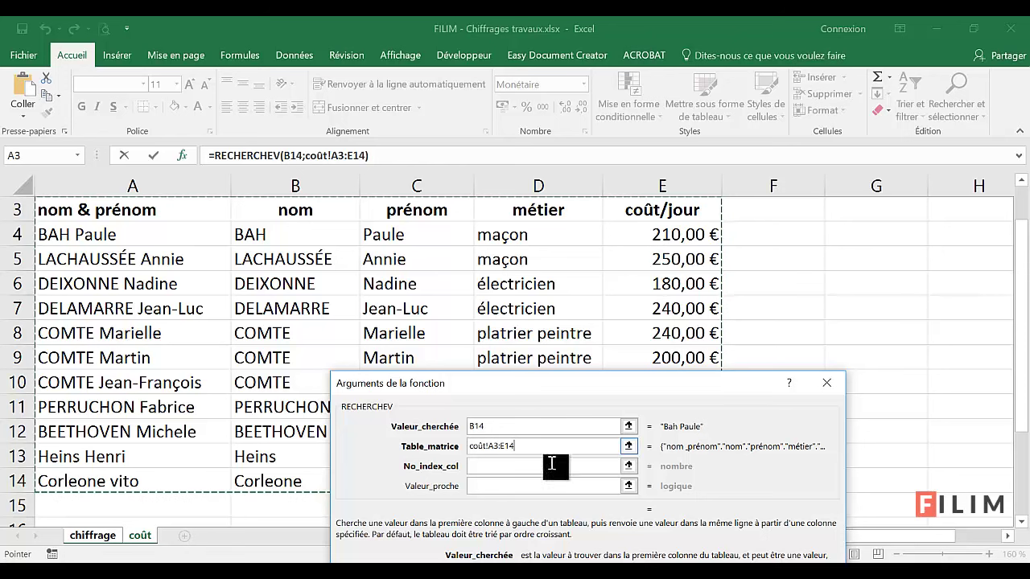
Complete the RECHERCHEV in D14 with No_index_col 5 for the coût/jour column and Valeur_proche faux
left_click(486, 466)
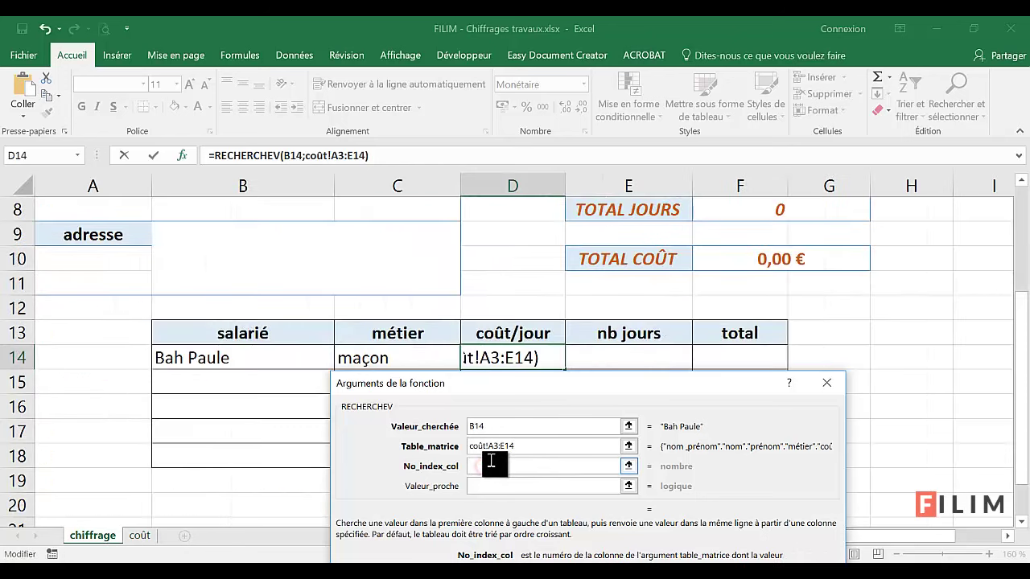
type("5")
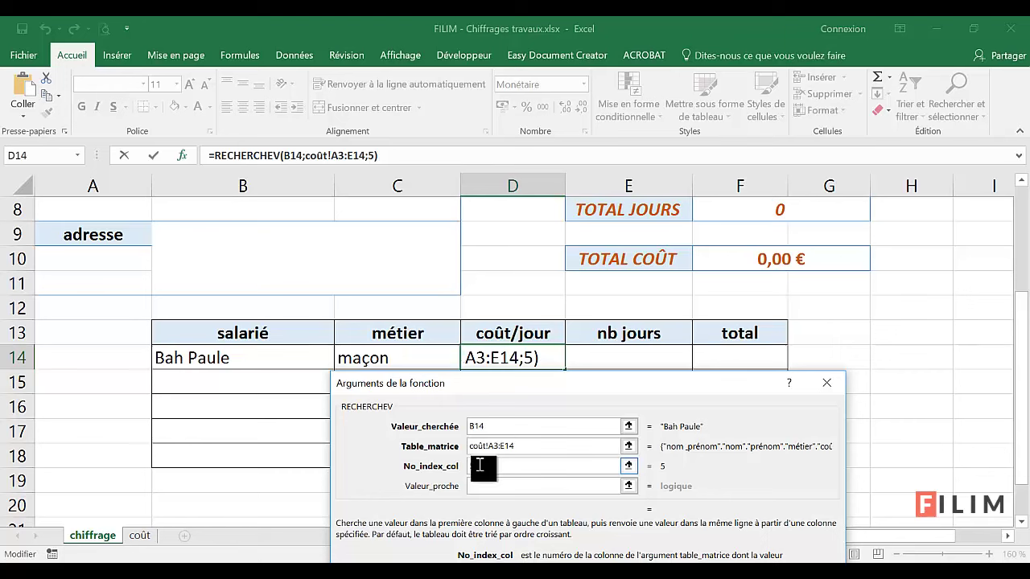
left_click_drag(479, 465, 455, 467)
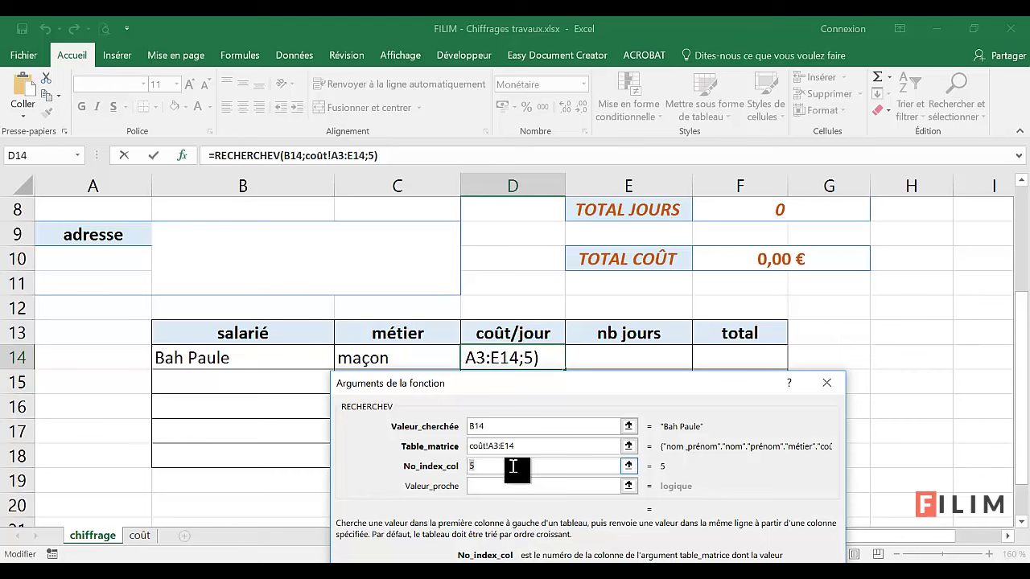
left_click(488, 486)
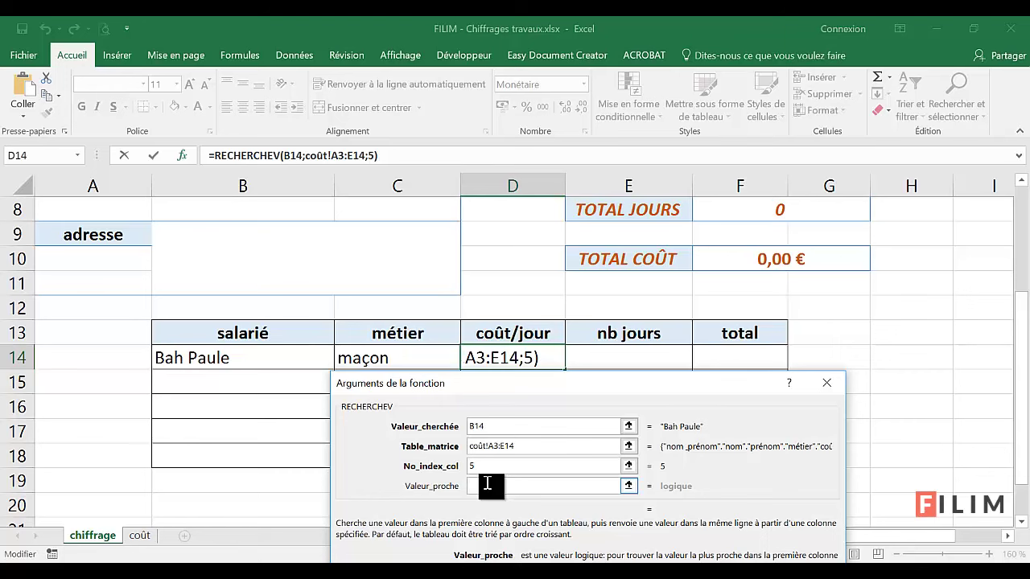
type("faux")
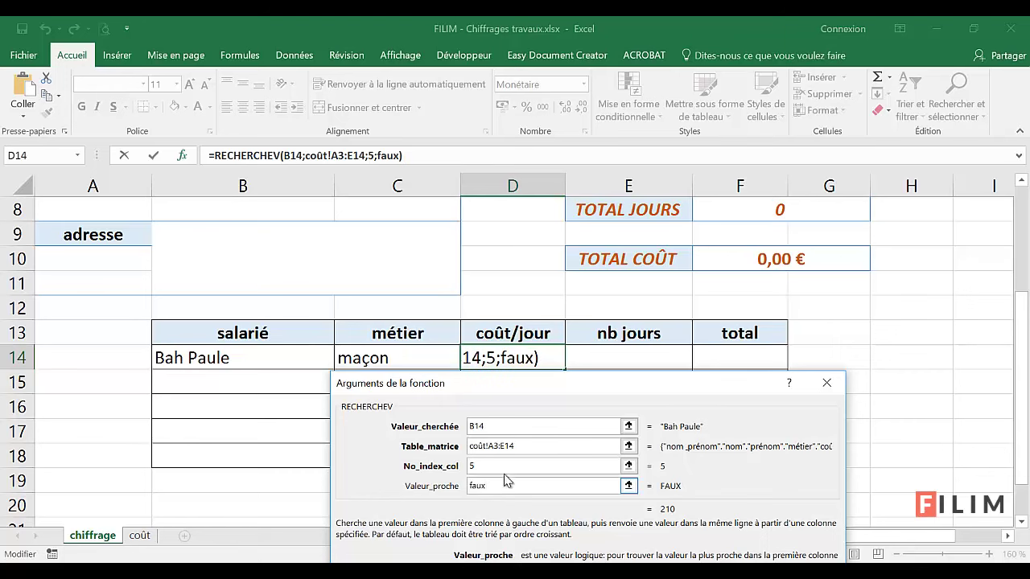
left_click_drag(565, 390, 559, 259)
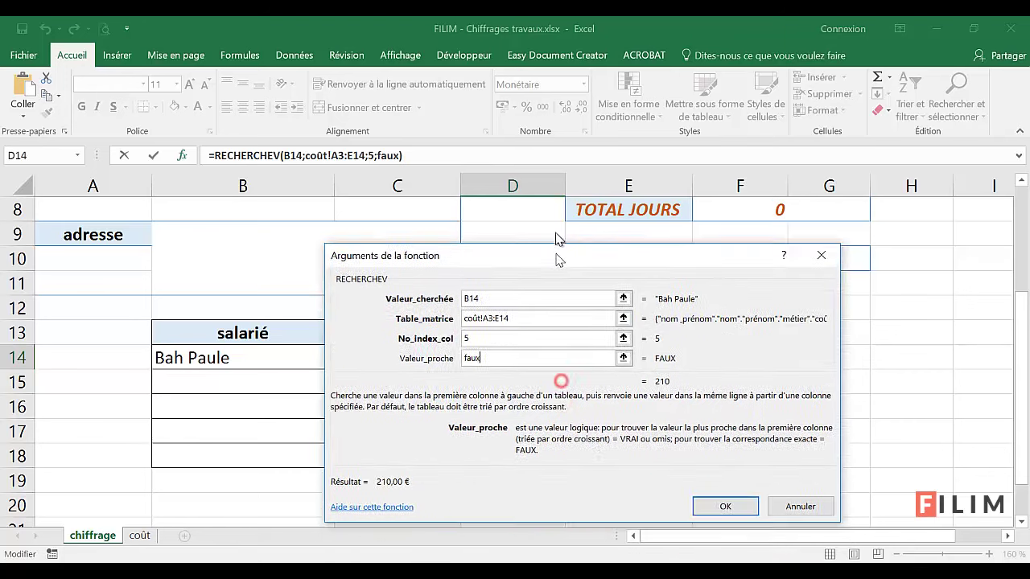
left_click(715, 486)
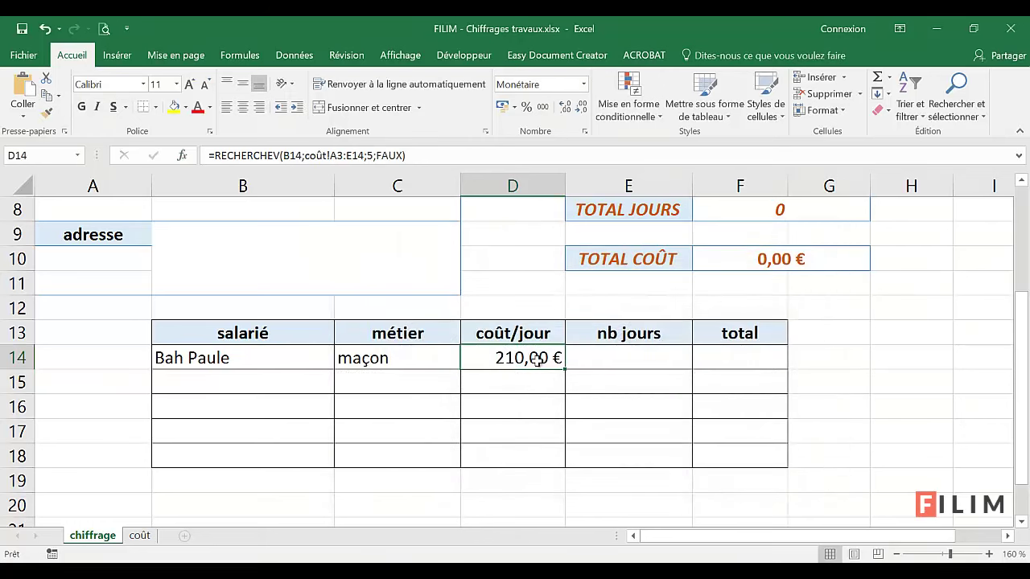
Look up the employee in A9 of the coût sheet and enter that person's name as the salarié in chiffrage cell B14
left_click(142, 535)
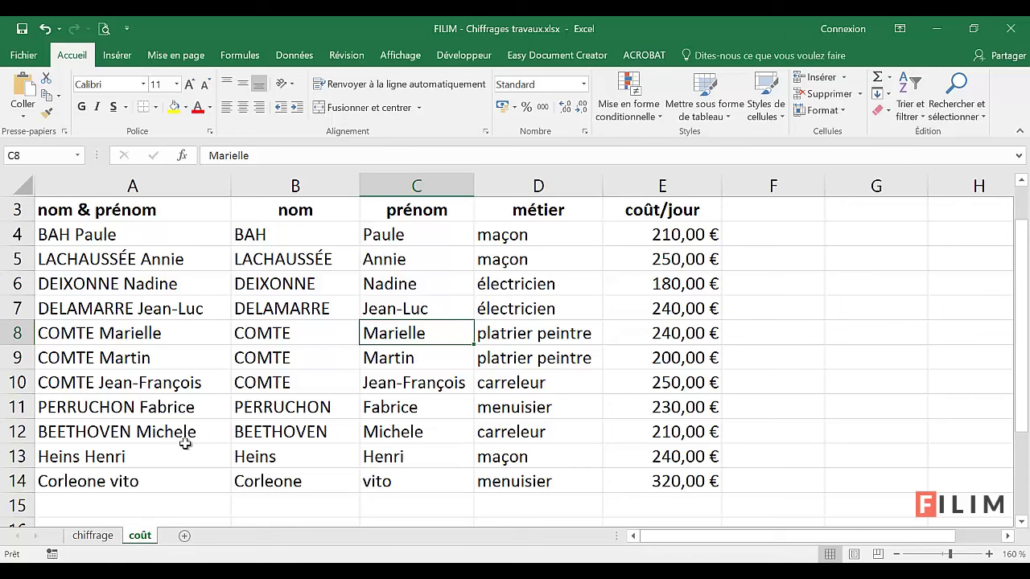
left_click(148, 362)
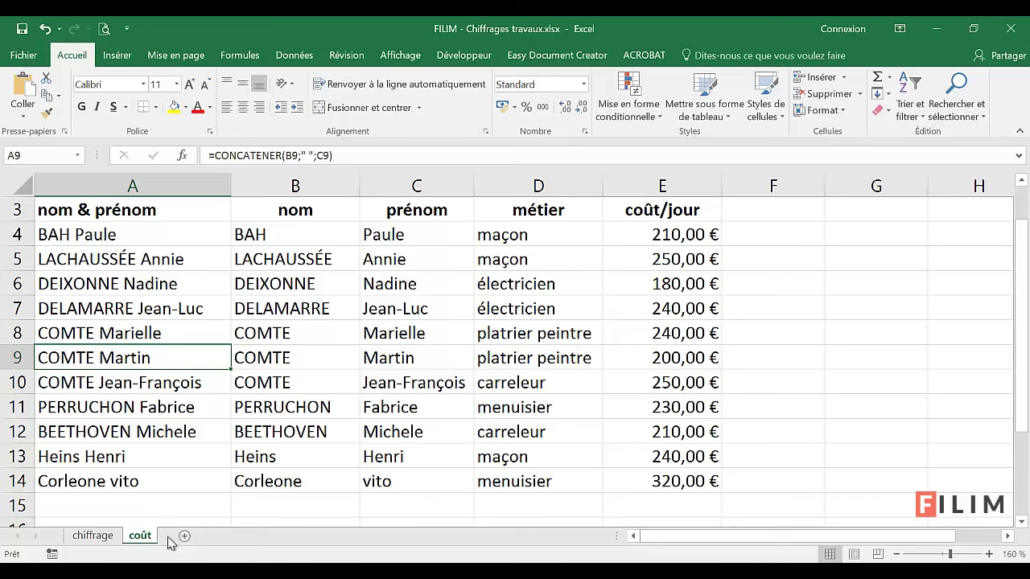
left_click(103, 537)
left_click(223, 362)
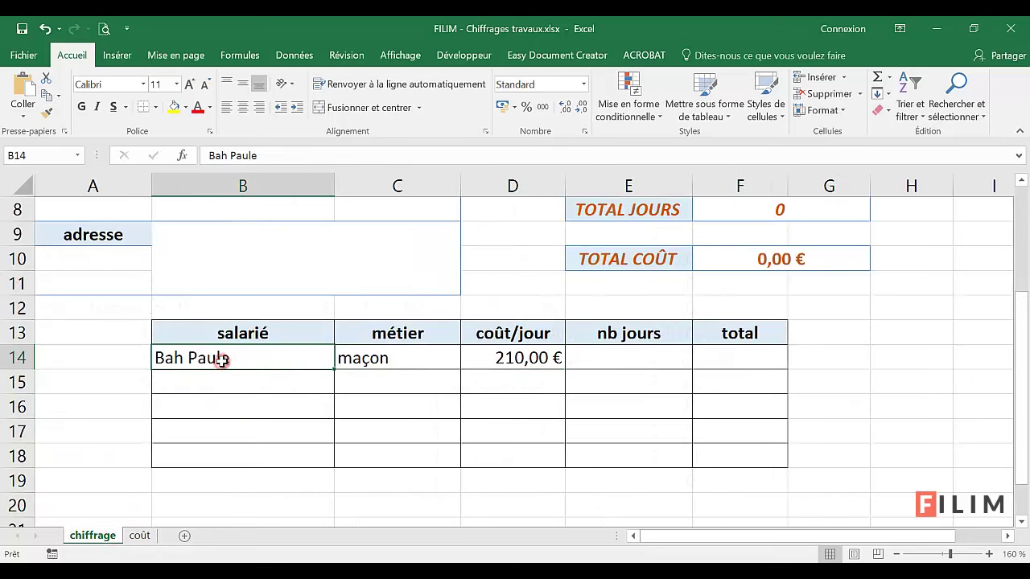
type("Compte")
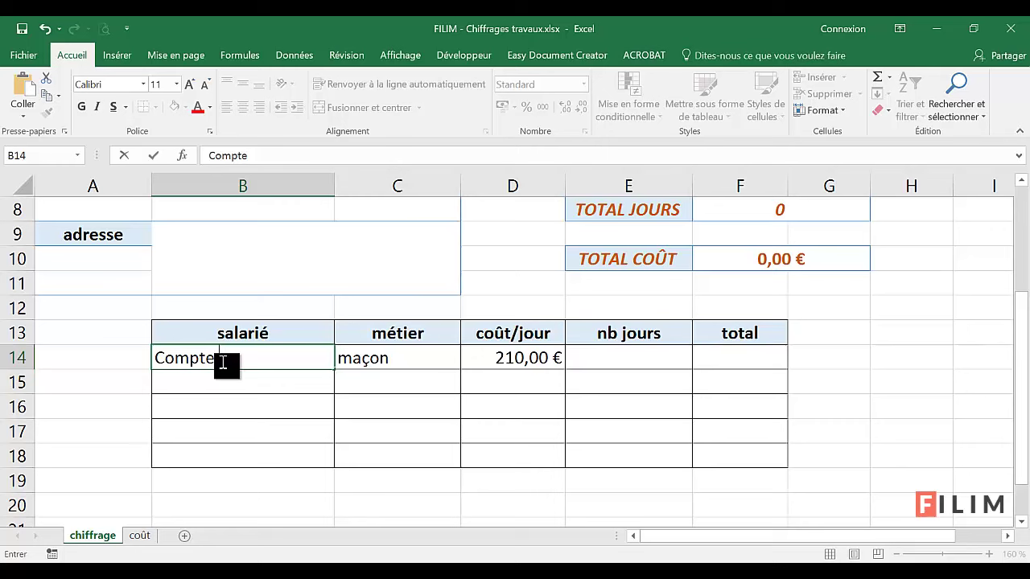
type(" Martin")
key("Return")
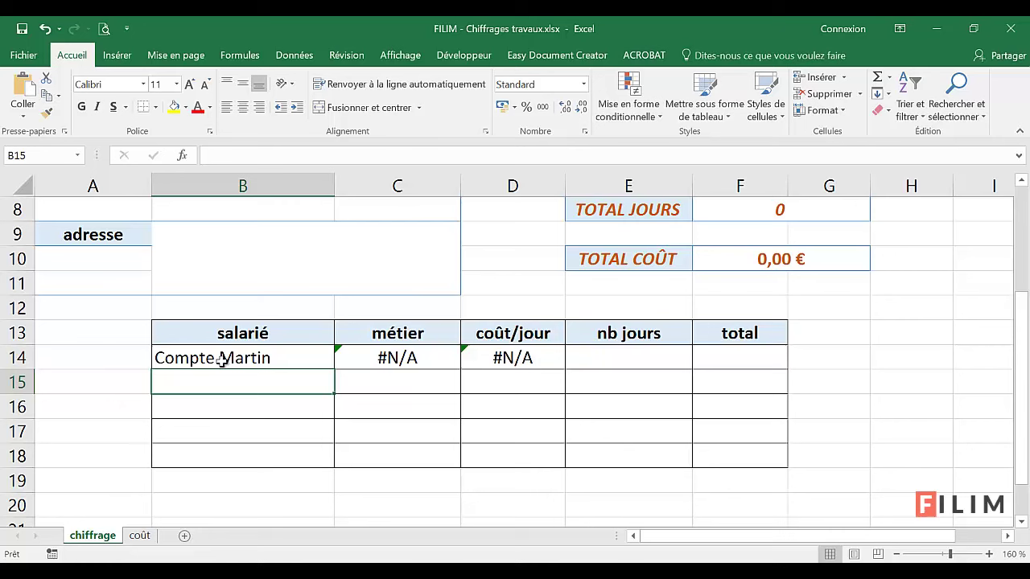
Compare the salarié name in chiffrage cell B14 with coût cell A9 and correct its surname spelling to match the list
left_click(292, 362)
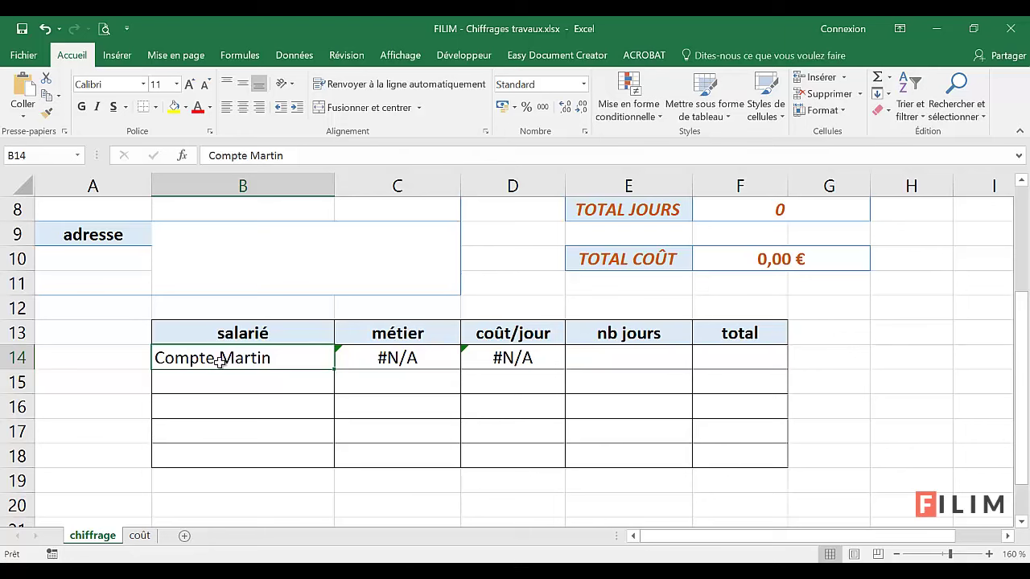
left_click(138, 535)
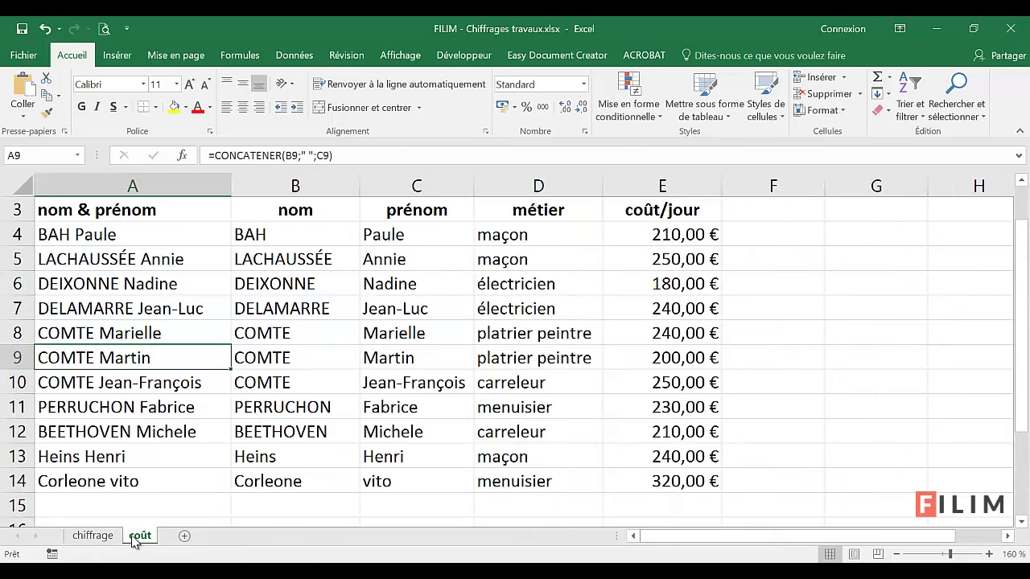
left_click(90, 535)
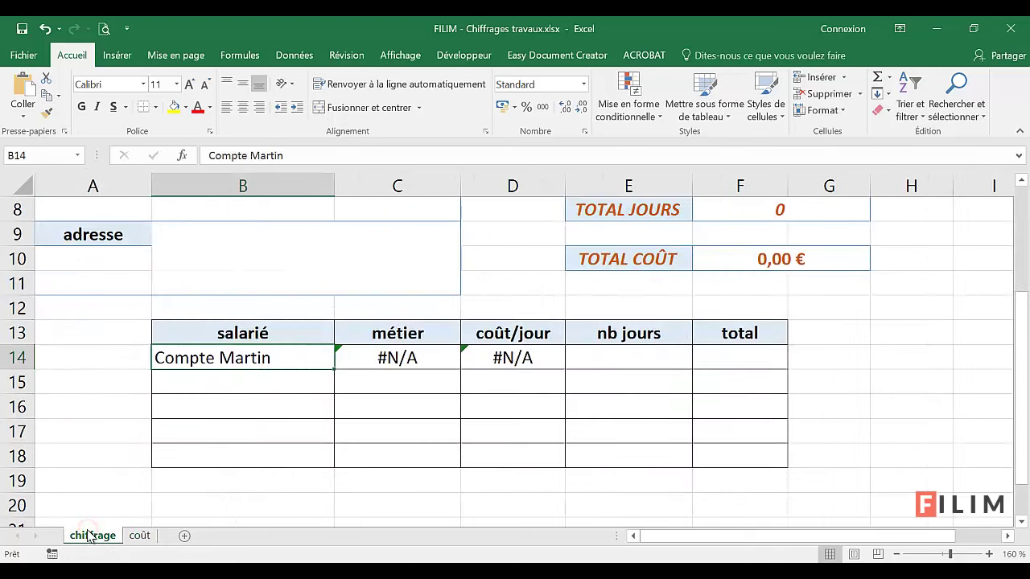
left_click(149, 535)
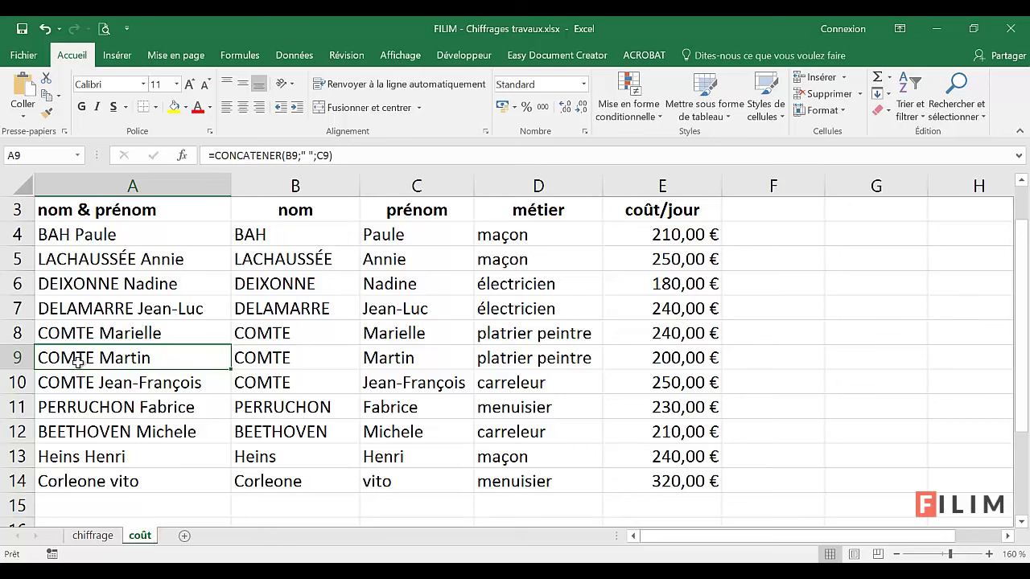
left_click(90, 535)
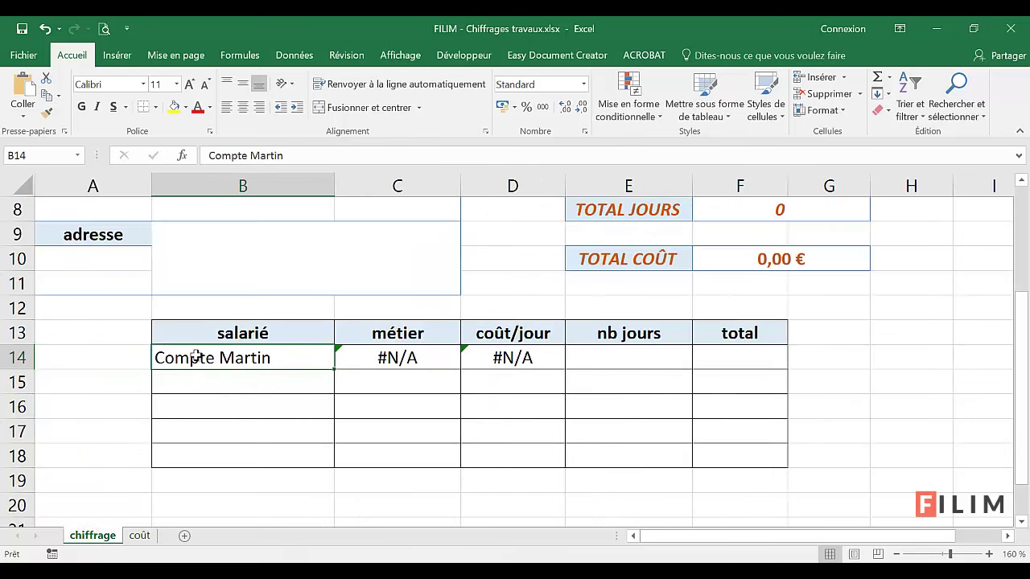
double_click(194, 356)
key("BackSpace")
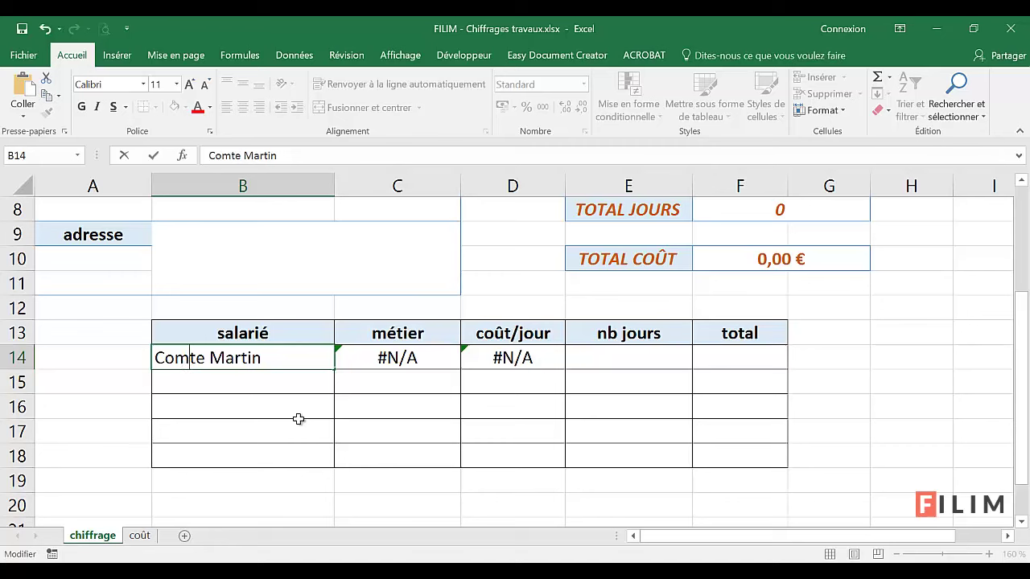
key("Return")
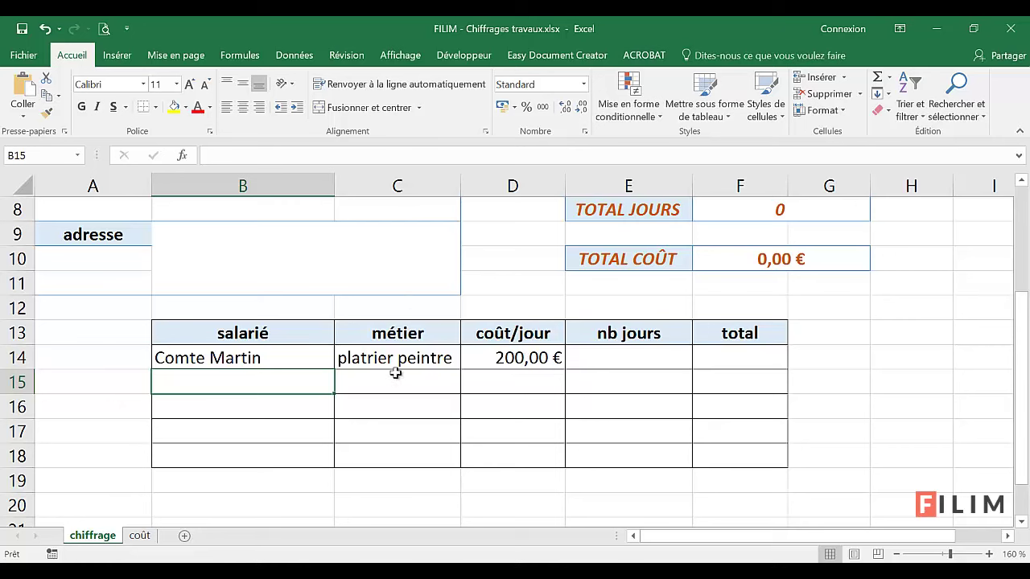
Make the Table_matrice reference in the métier formula C14 absolute as coût!$A$3:$E$14
left_click(415, 357)
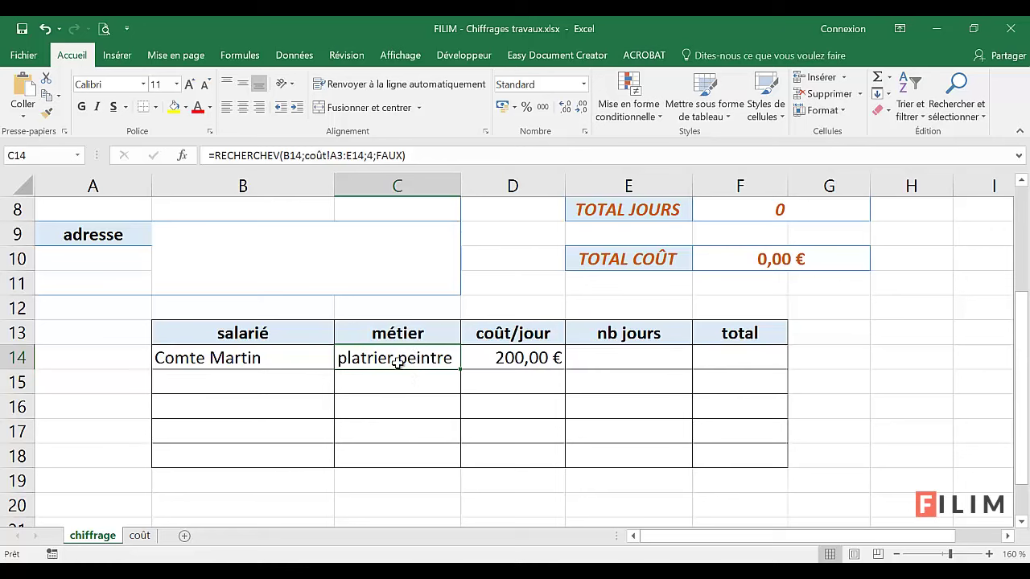
left_click(181, 155)
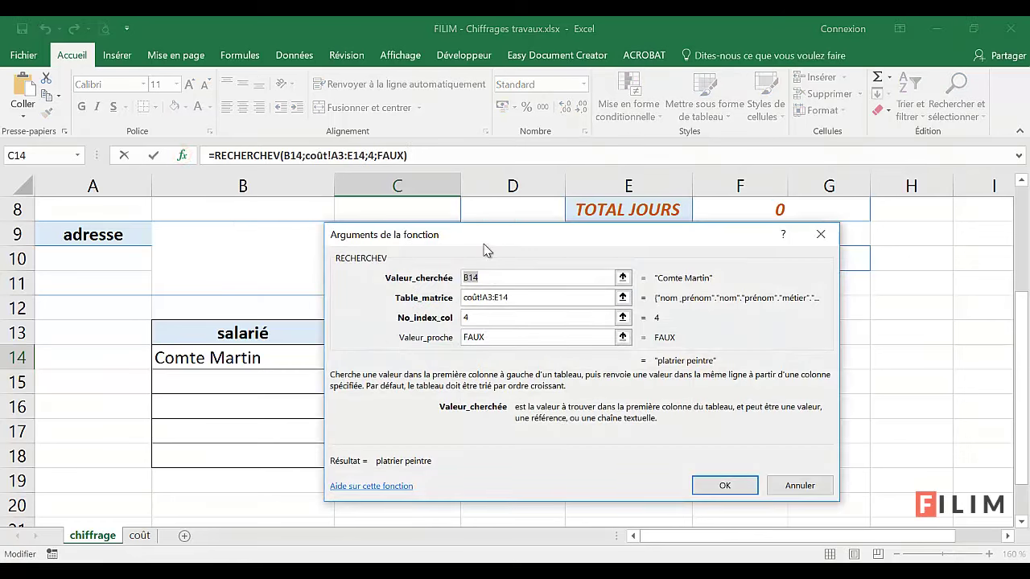
left_click_drag(484, 250, 593, 243)
left_click(601, 287)
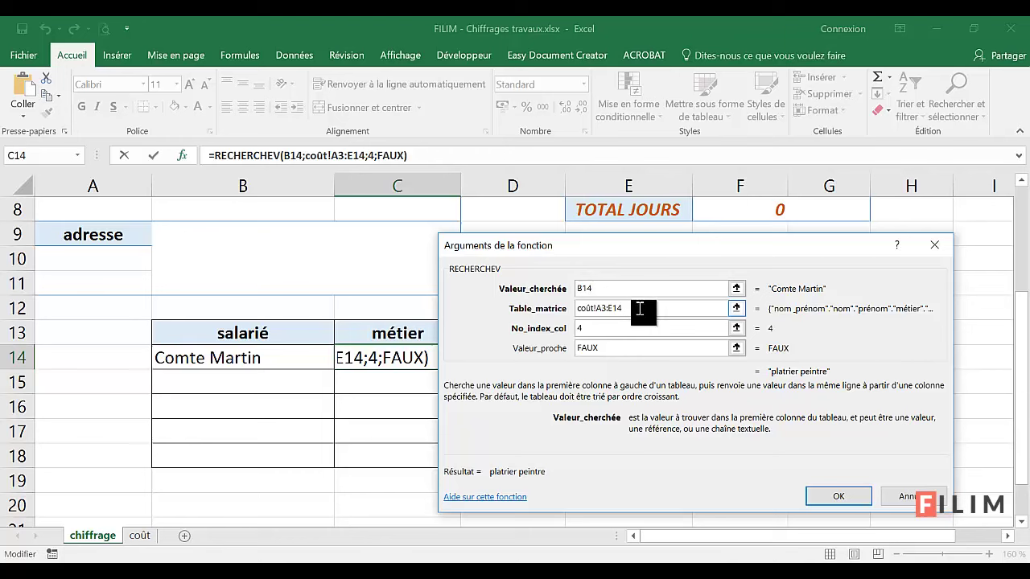
left_click(636, 309)
left_click_drag(625, 313, 569, 314)
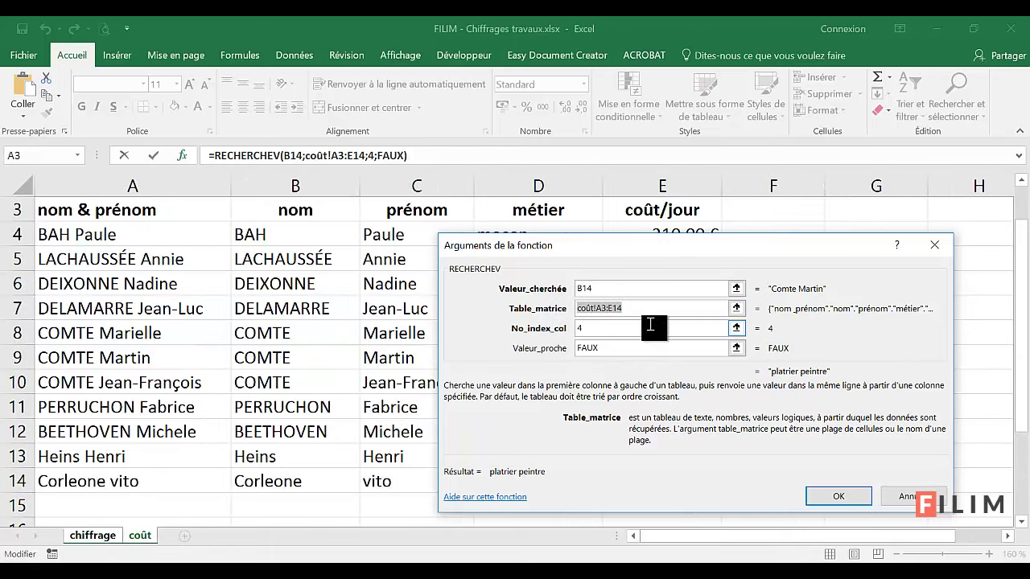
key("F4")
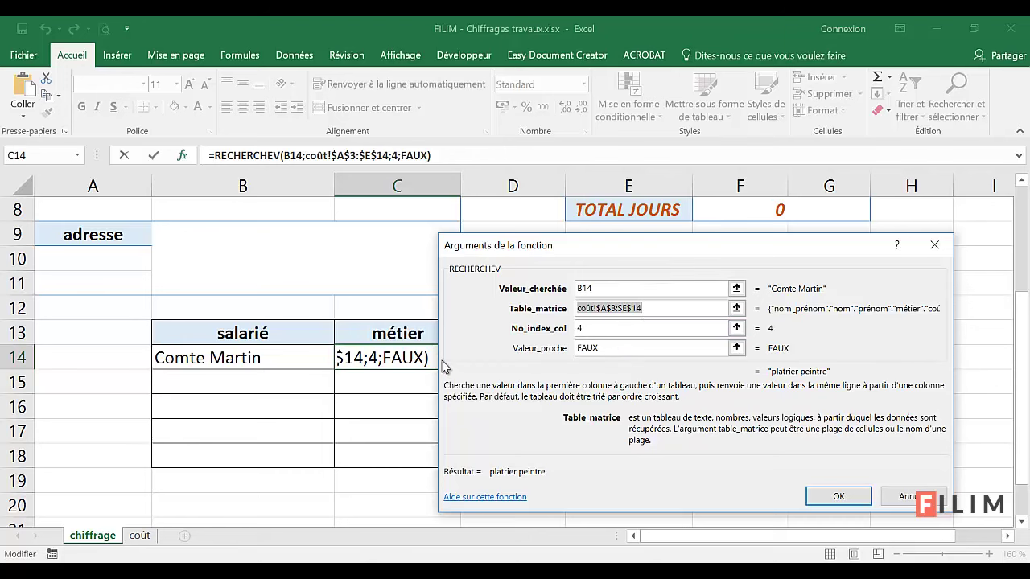
left_click(838, 497)
Make D14's Table_matrice absolute as coût!$A$3:$E$14, and fill the C14:D14 formulas down to row 18
left_click(522, 364)
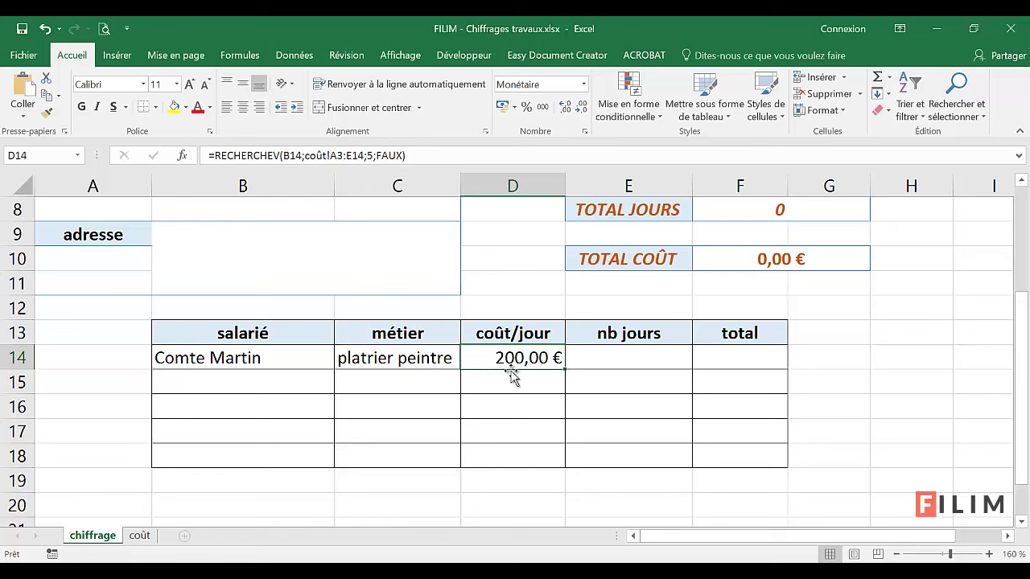
left_click(181, 155)
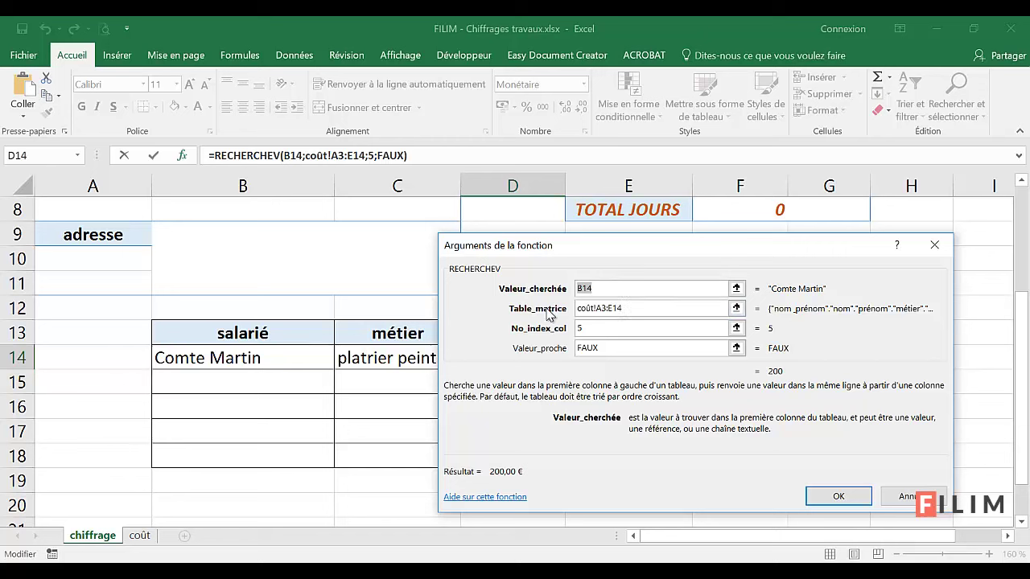
left_click(650, 308)
left_click_drag(650, 308, 575, 310)
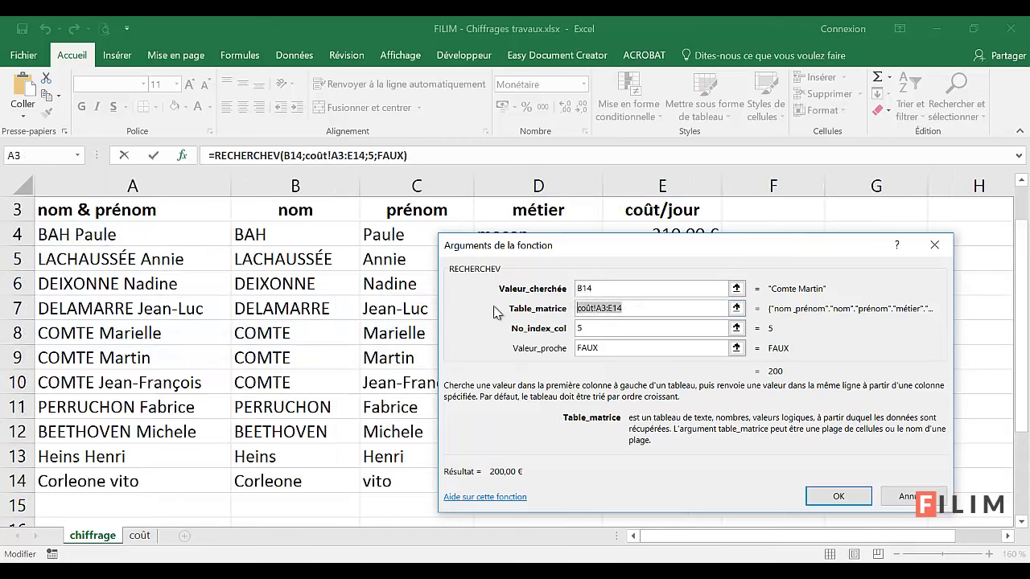
key("F4")
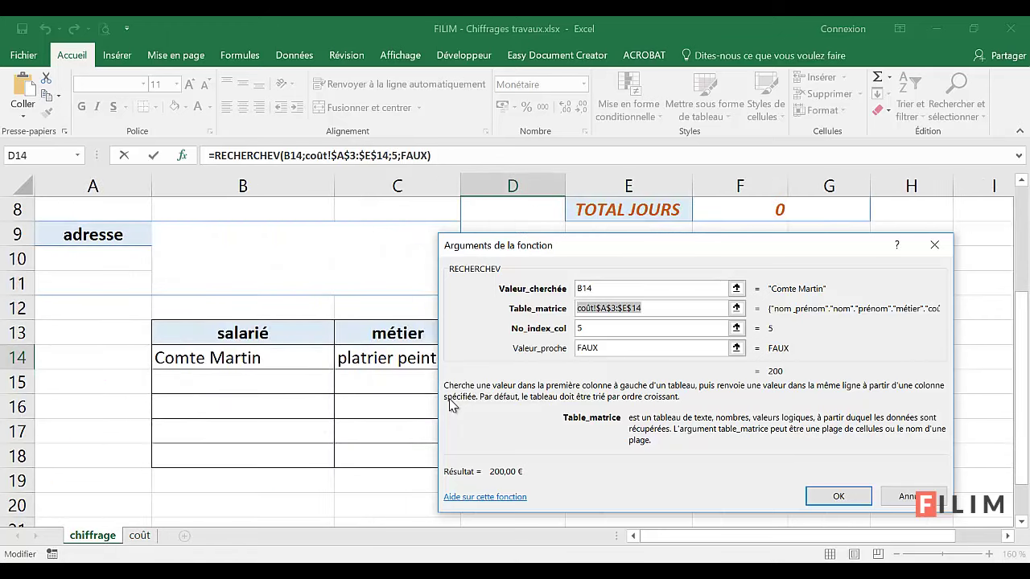
left_click(822, 497)
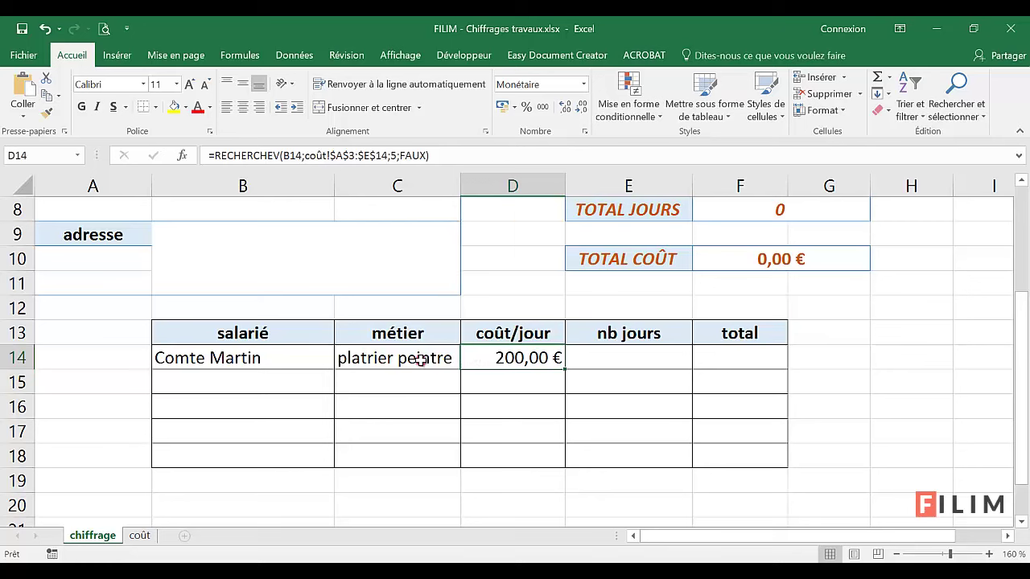
left_click_drag(420, 361, 488, 374)
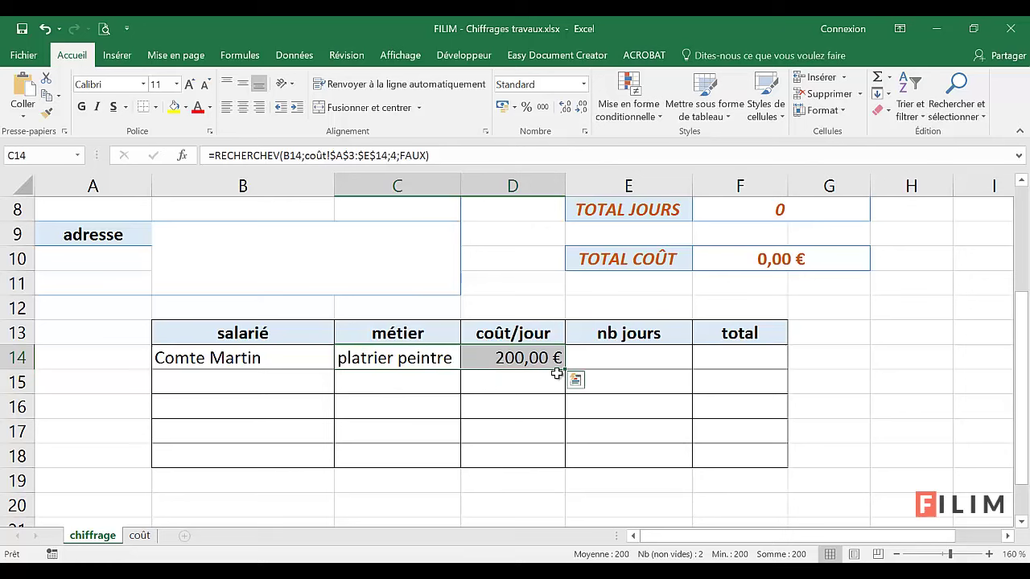
left_click_drag(565, 370, 566, 462)
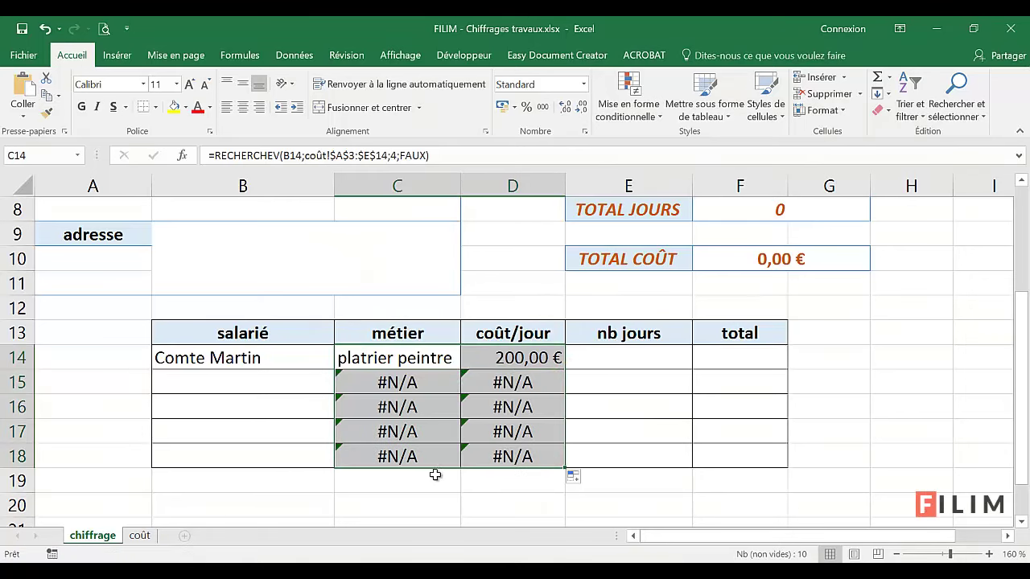
Look up another employee on the coût sheet and enter that person's full name as the salarié in chiffrage cell B15
left_click(139, 535)
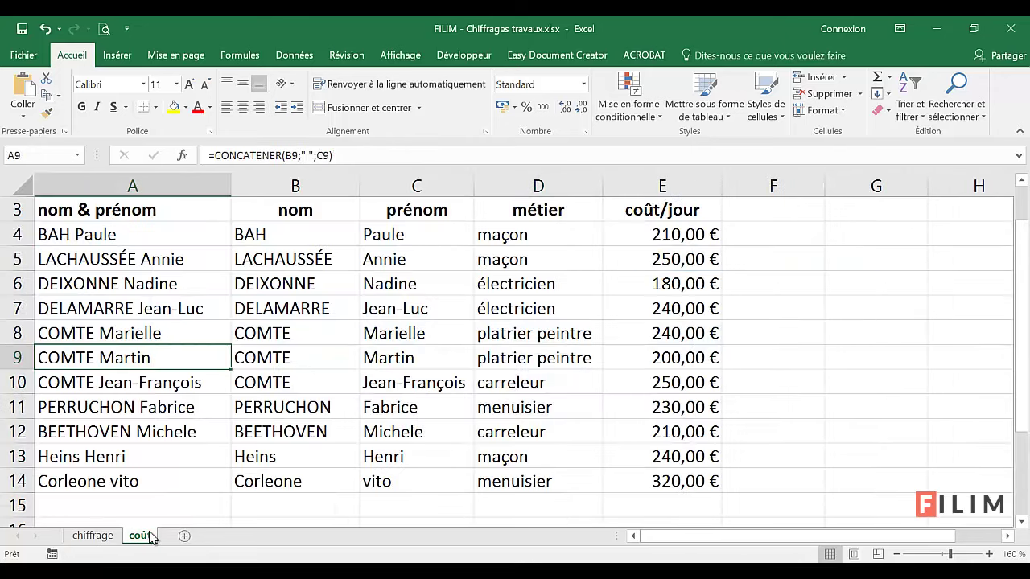
left_click(92, 535)
left_click(196, 379)
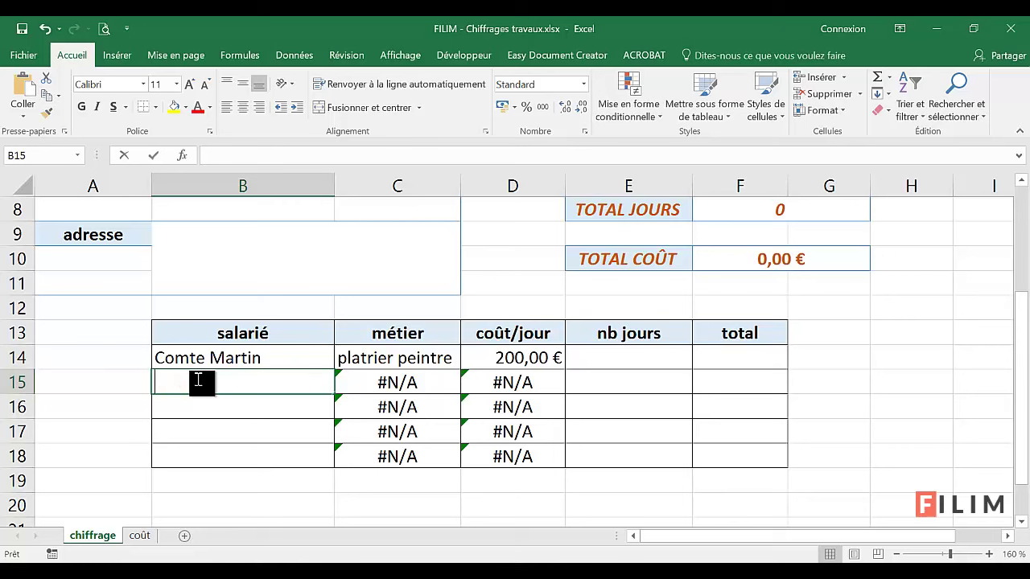
type("Heins Henri")
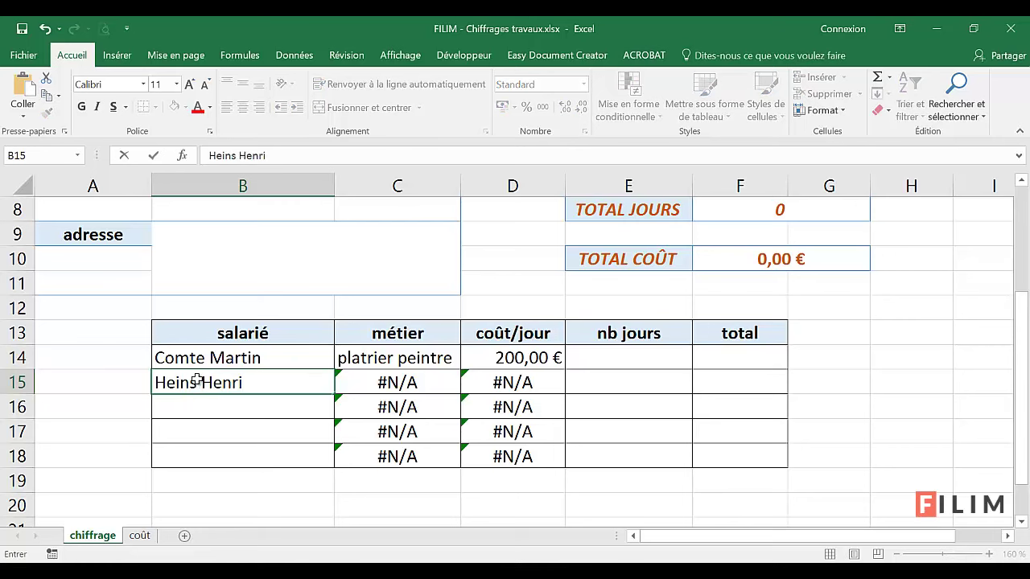
key("Return")
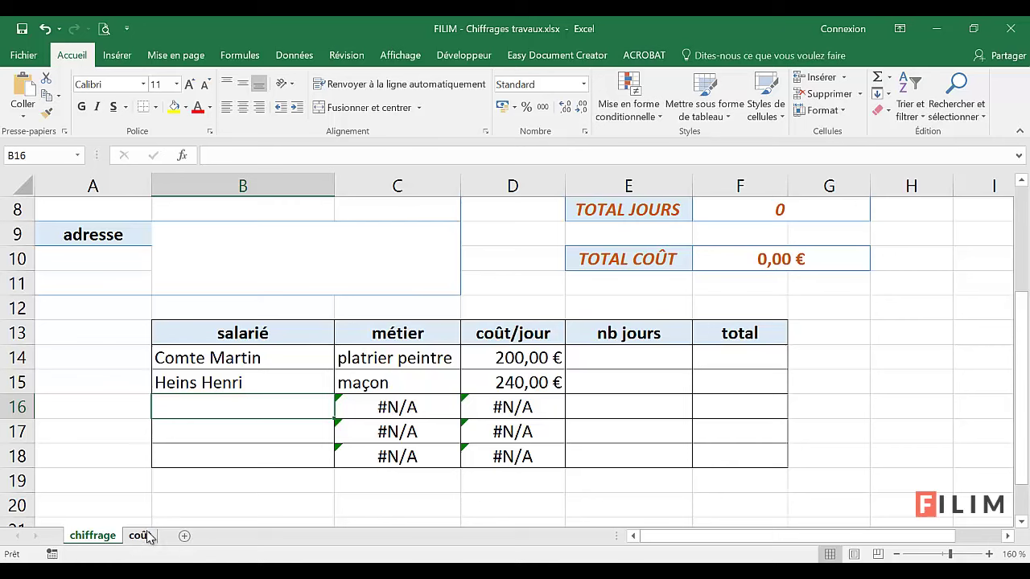
Check the nom & prénom entries in coût A4:A14 and clear the salarié cells B14:B15 on the chiffrage sheet
left_click(214, 430)
left_click(223, 458)
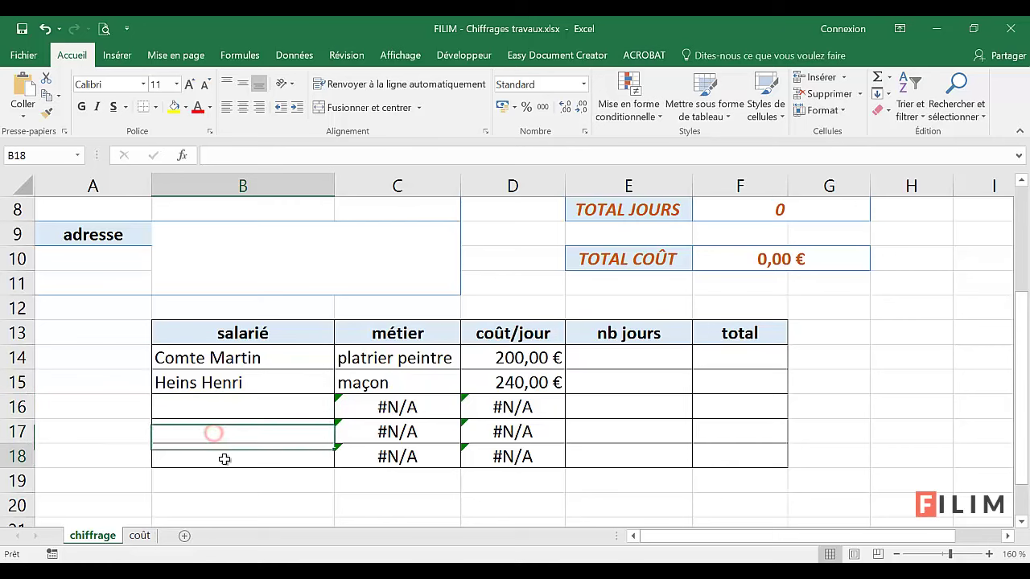
left_click(230, 432)
left_click(233, 405)
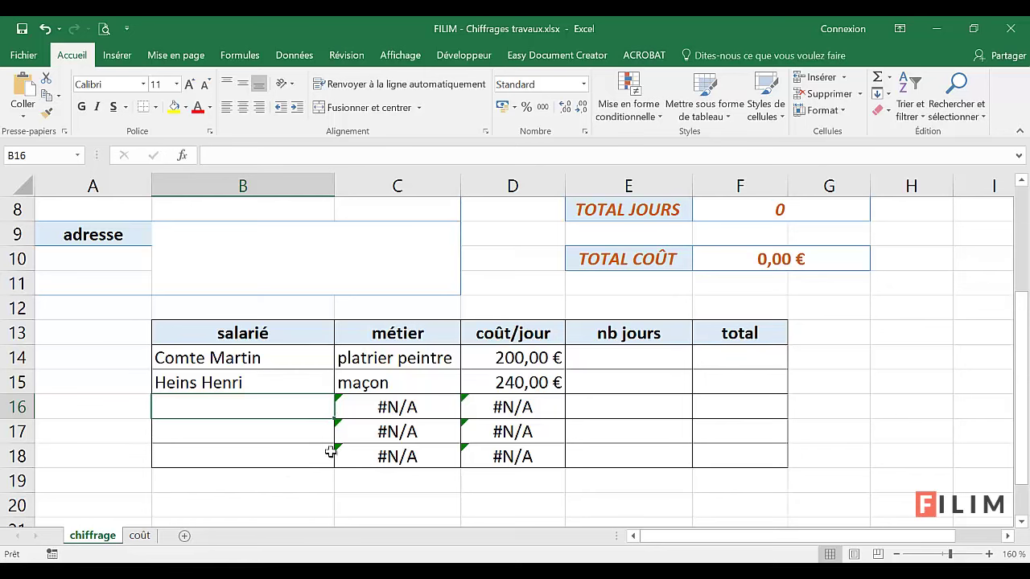
left_click(139, 535)
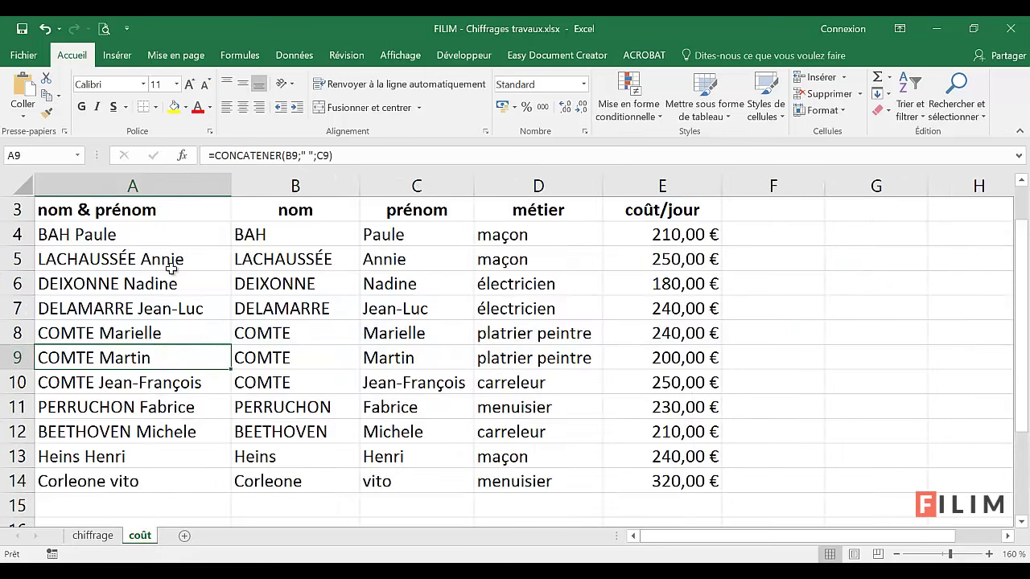
left_click_drag(185, 235, 137, 479)
left_click(93, 535)
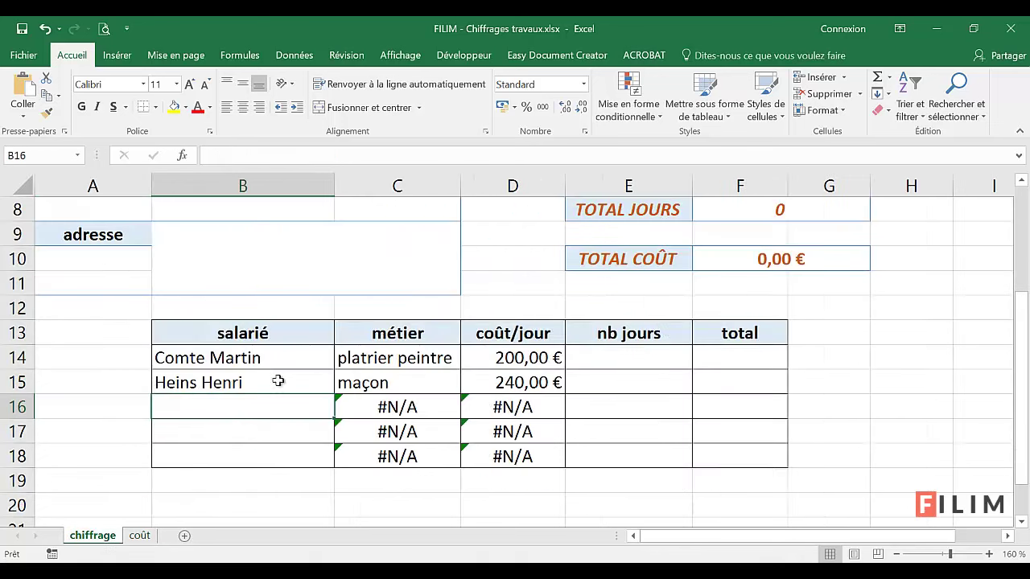
left_click_drag(276, 360, 289, 369)
key("Delete")
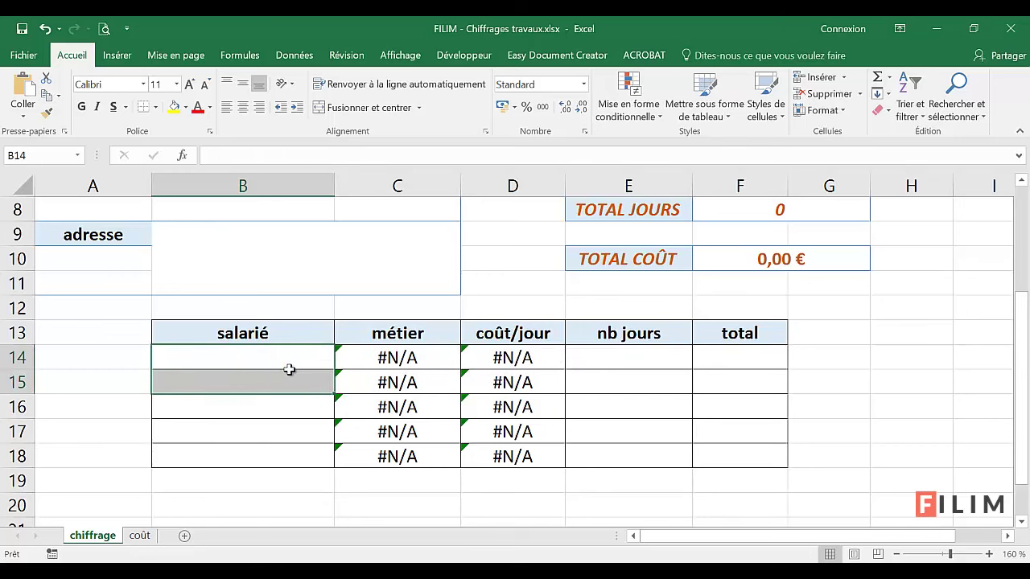
Restrict salarié cell B14 with data validation to a Liste whose source is =coût!$A:$A
left_click(292, 361)
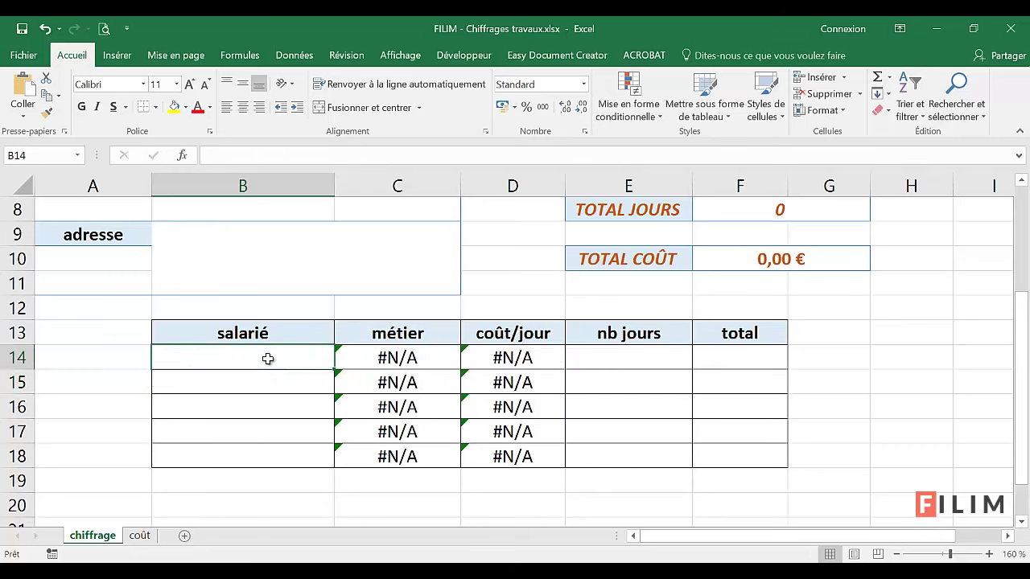
left_click(294, 55)
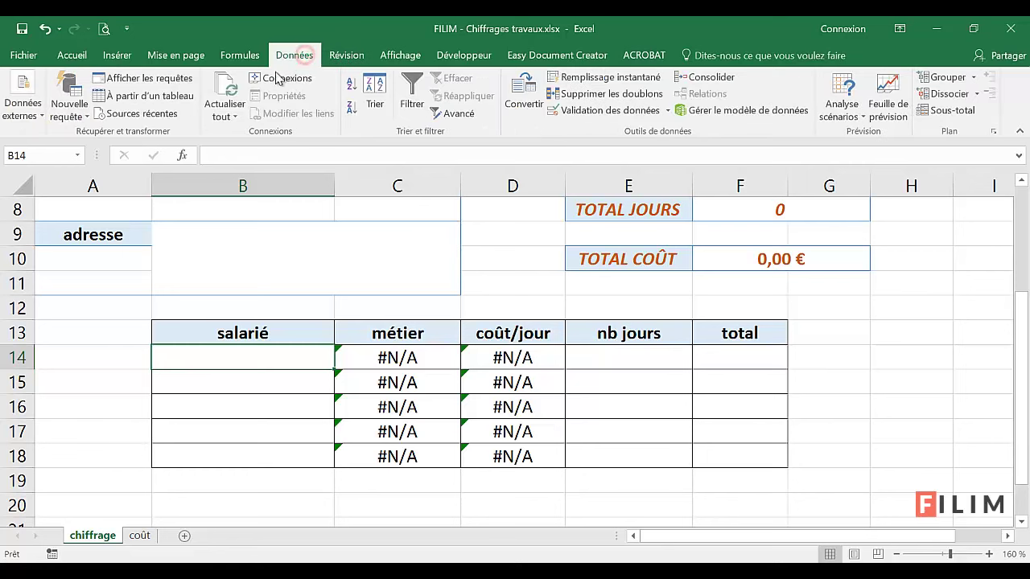
left_click(604, 114)
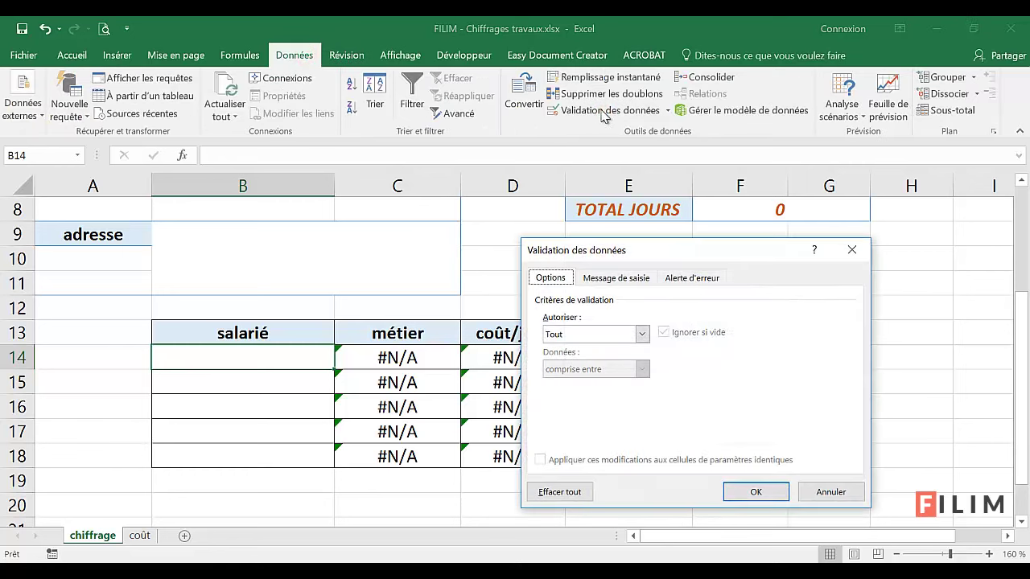
left_click(635, 334)
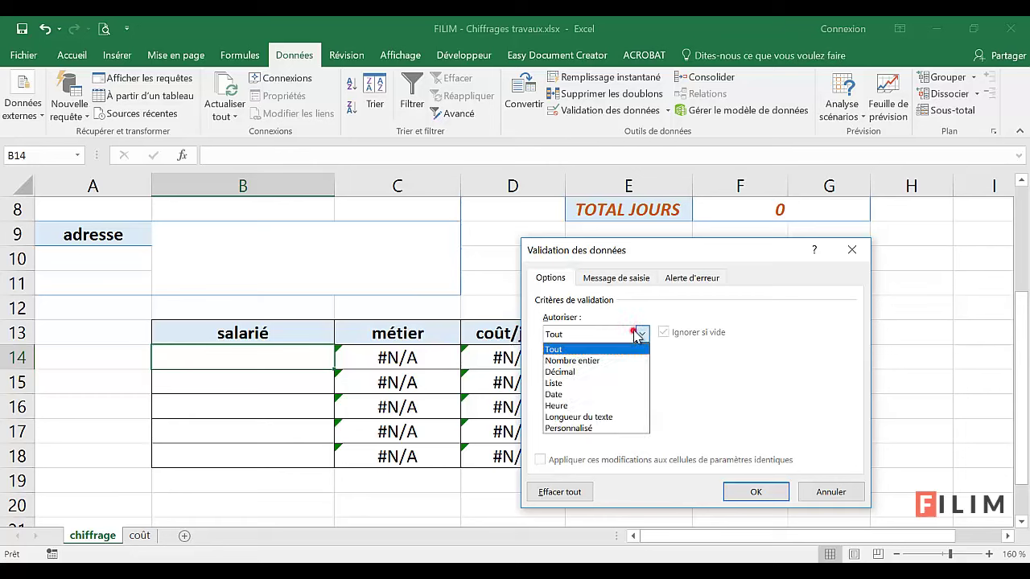
left_click(589, 383)
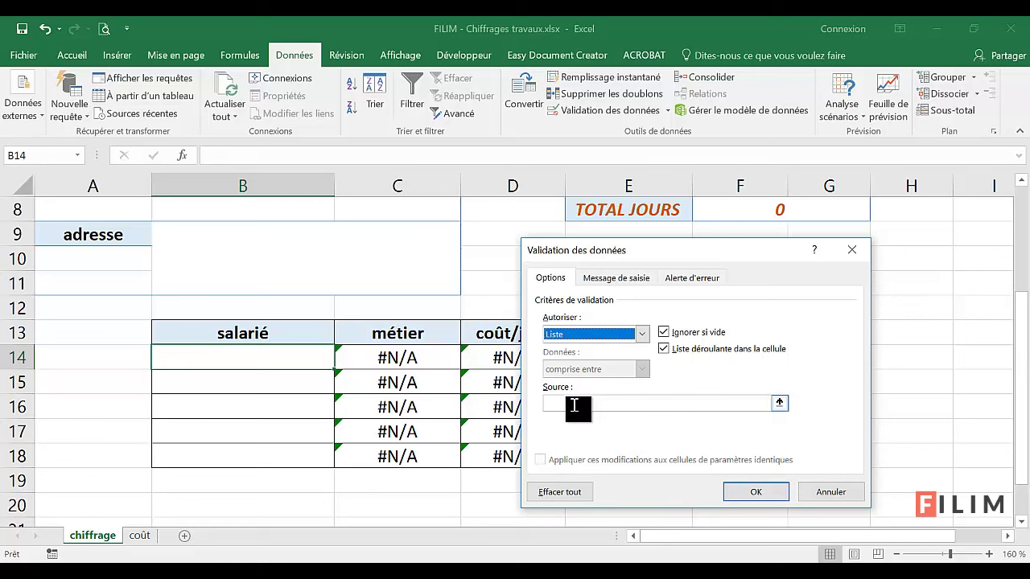
left_click(573, 406)
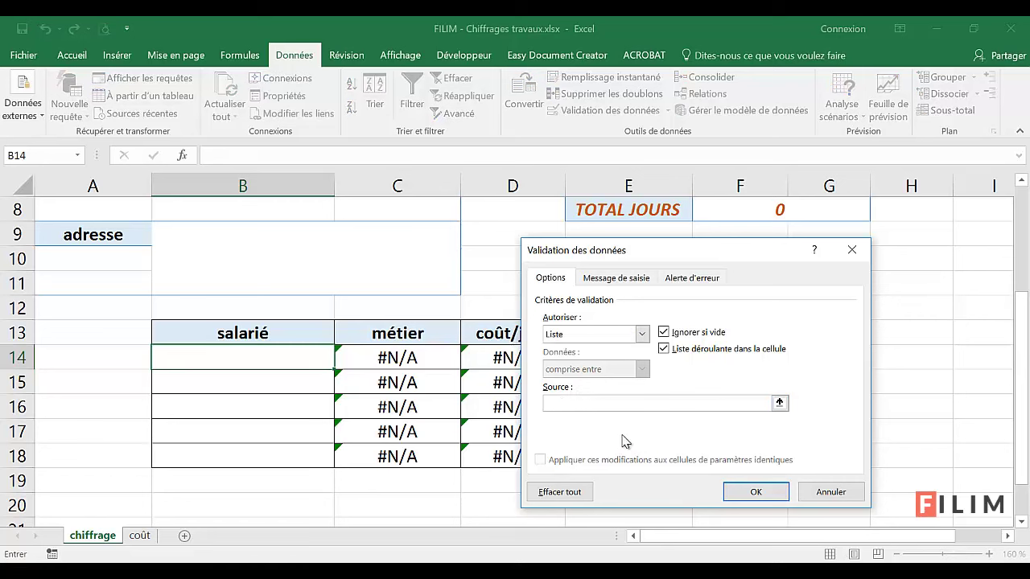
left_click(140, 535)
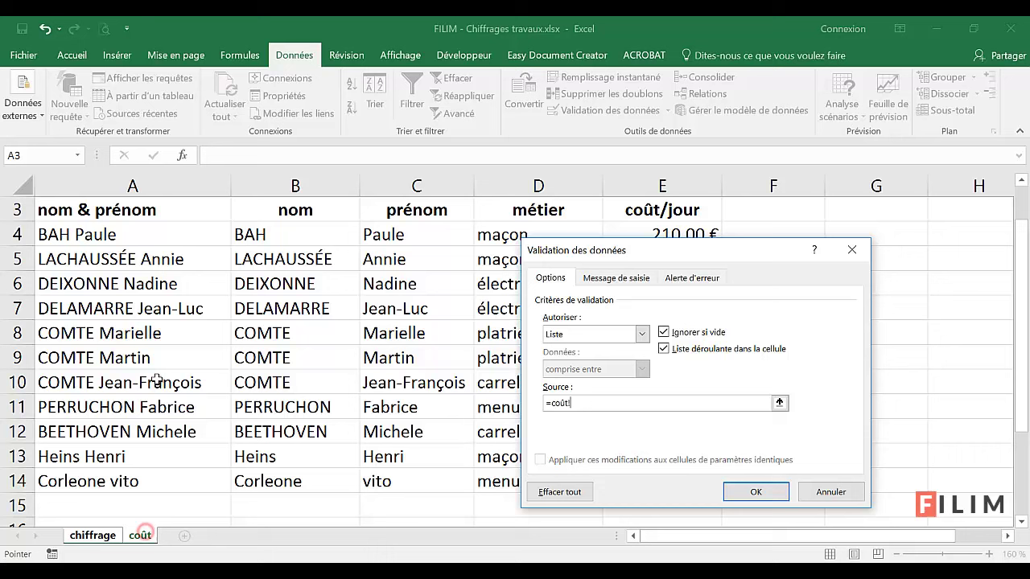
left_click(165, 189)
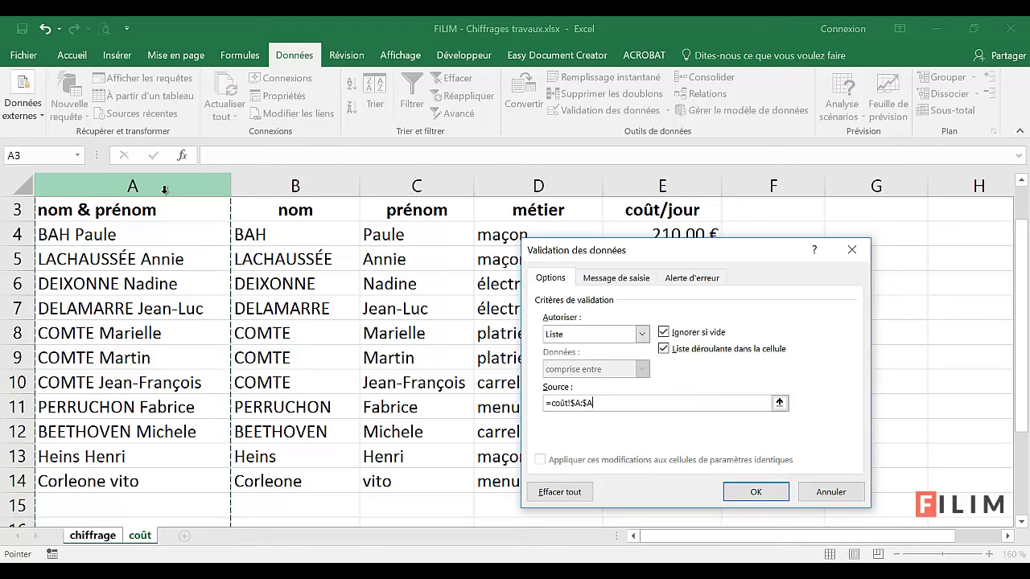
left_click(756, 492)
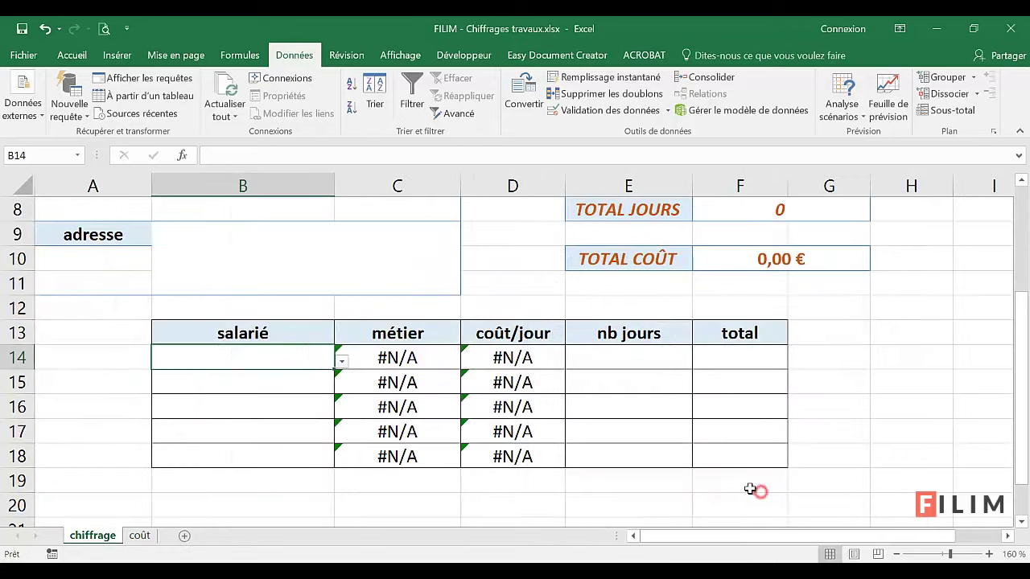
Test the salarié list in B14 by browsing its entries and choosing two different employees in turn
left_click(343, 362)
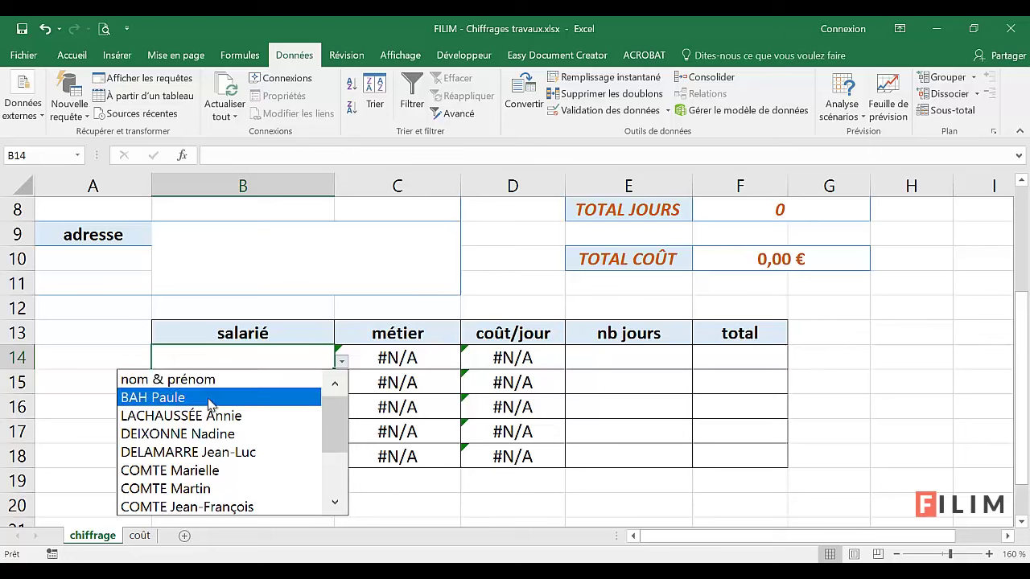
left_click_drag(338, 427, 340, 488)
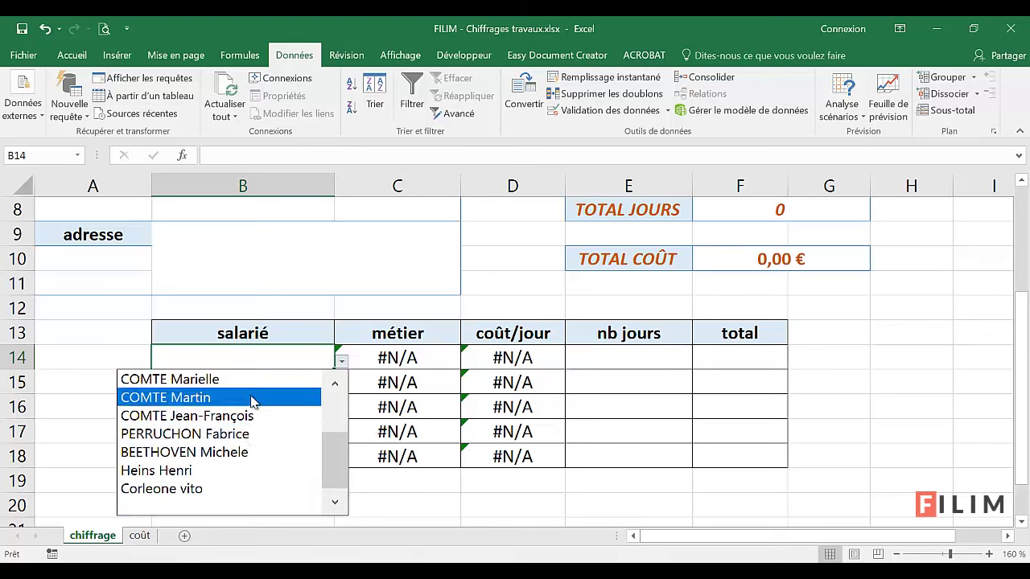
left_click_drag(335, 462, 339, 409)
left_click(265, 415)
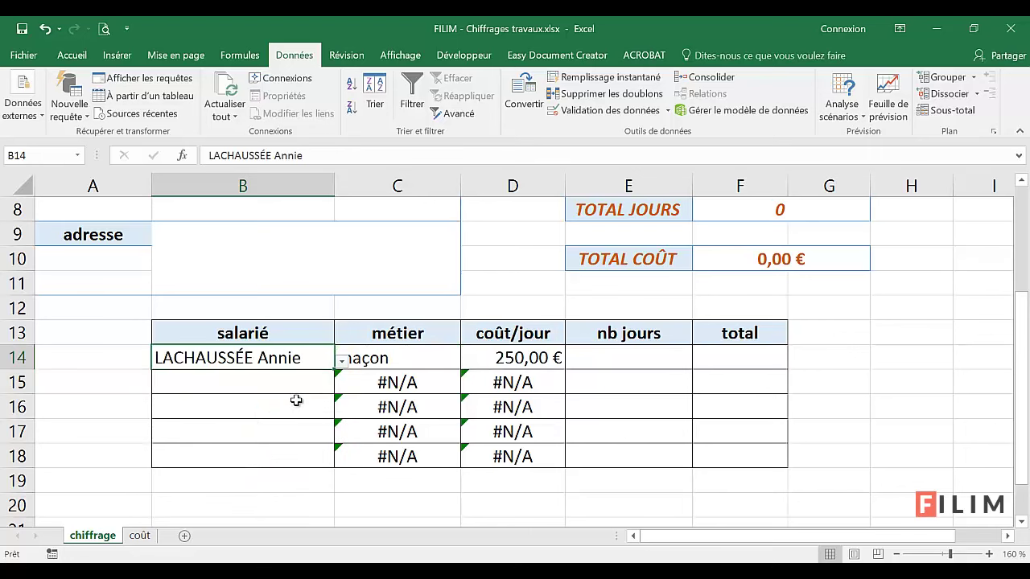
left_click(341, 363)
left_click(271, 448)
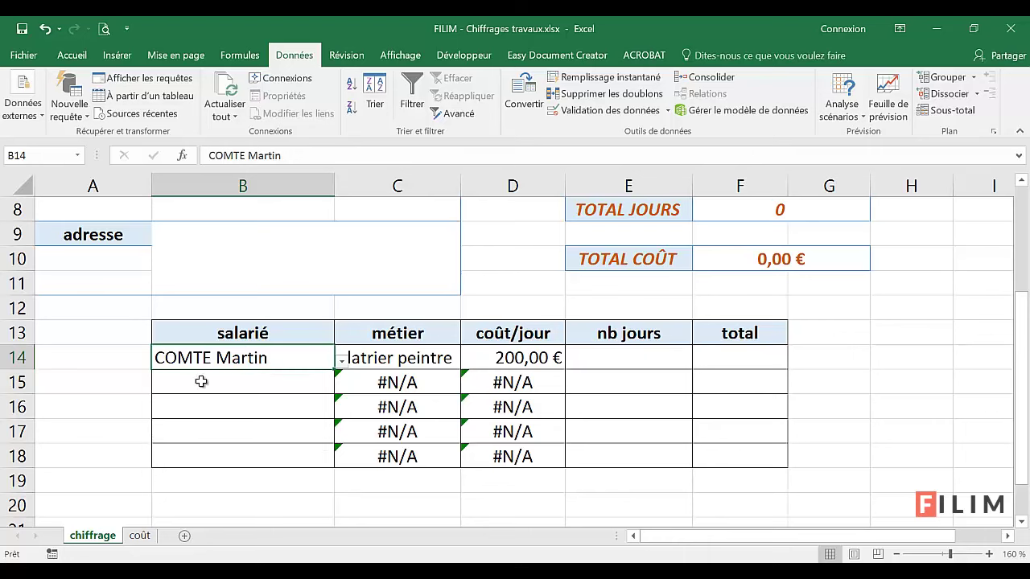
Try filling the employee chosen in B14 down to row 18, undo the fill and clear B14
left_click_drag(333, 369, 333, 456)
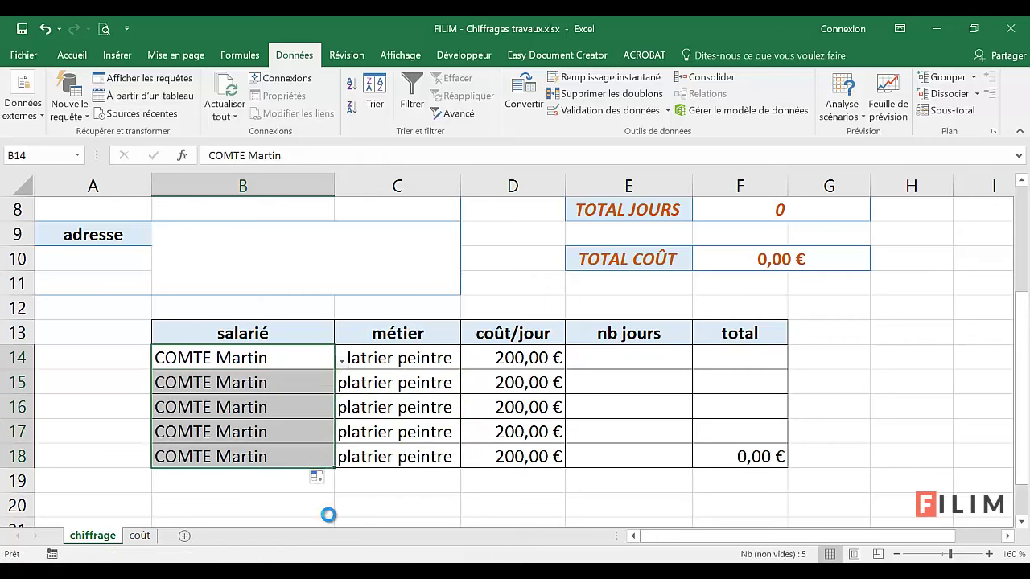
key("ctrl+z")
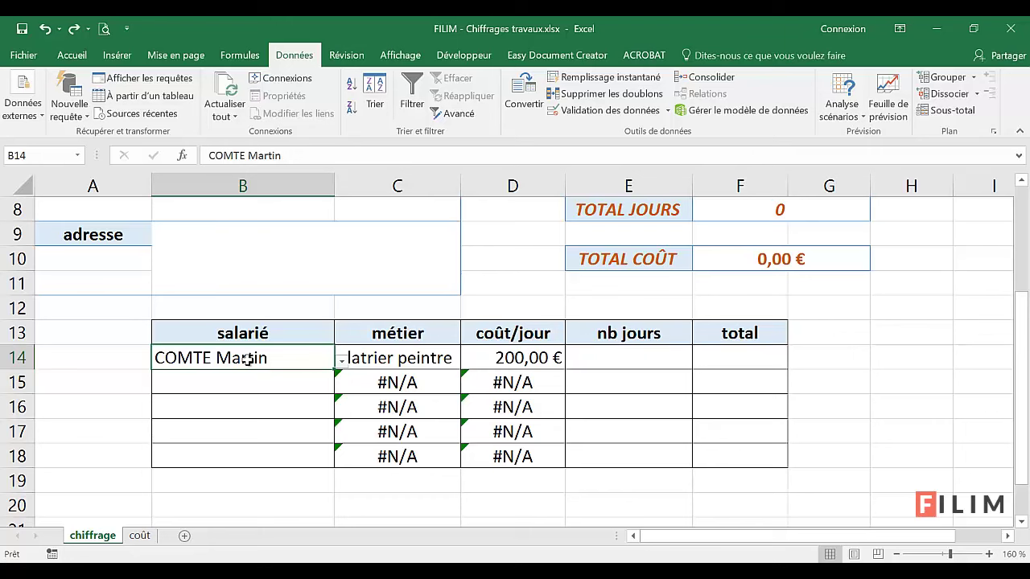
key("Delete")
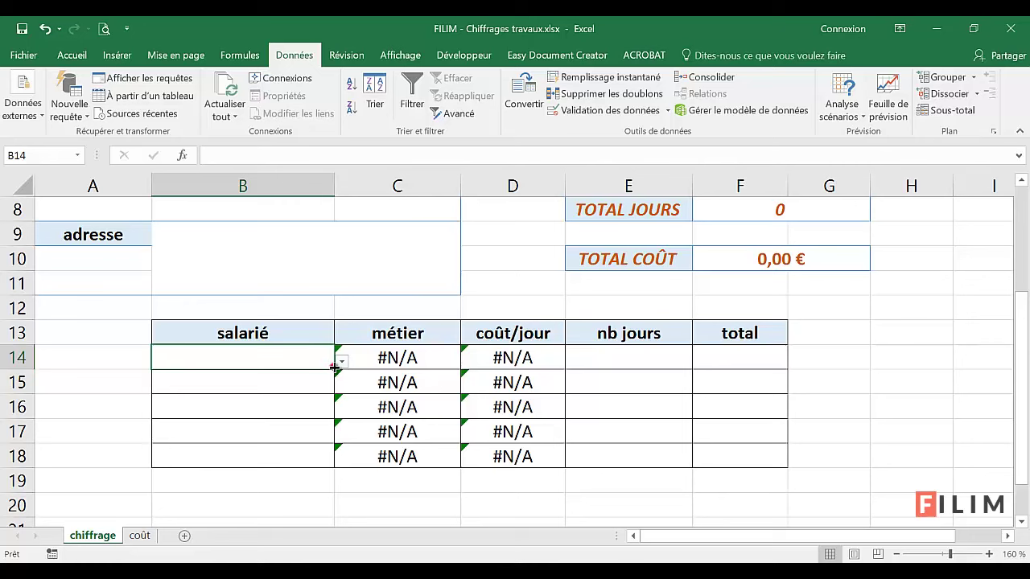
Copy the empty B14 with its validation list down to B18 and check that each salarié cell offers the list
left_click_drag(340, 366, 329, 458)
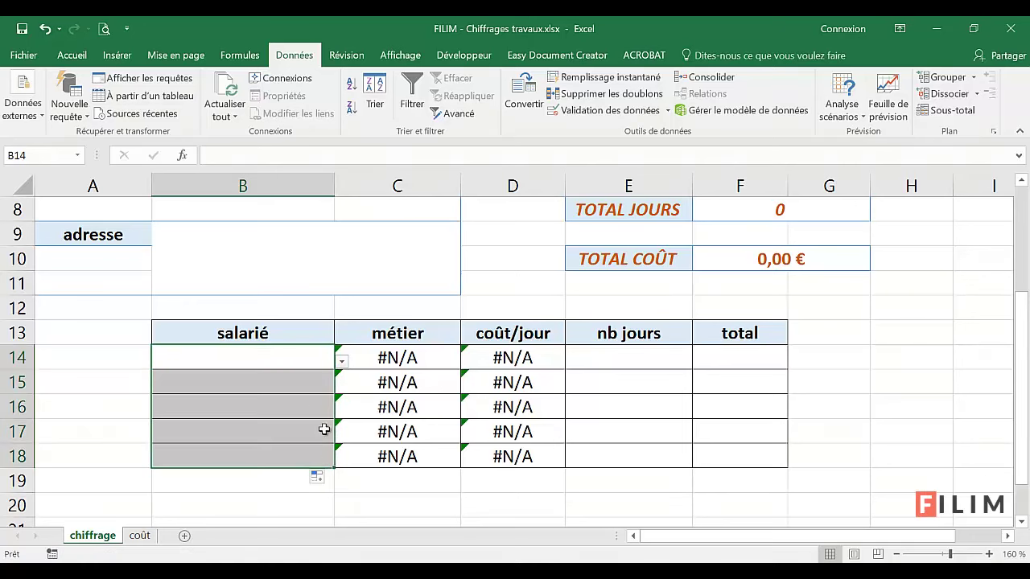
left_click(298, 372)
left_click(287, 414)
left_click(276, 437)
left_click(271, 457)
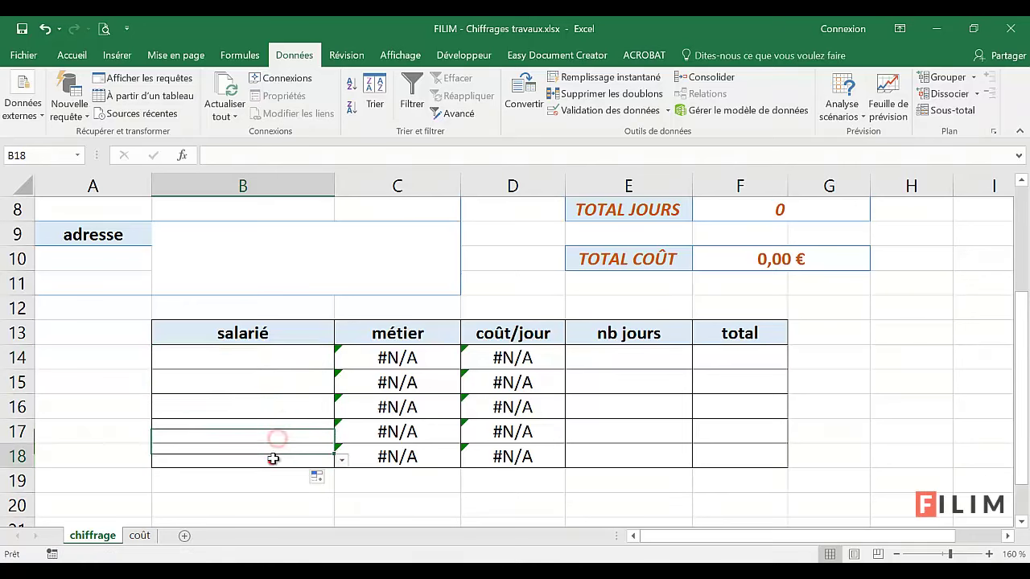
Choose the employee from coût A5 in salarié cell B14 and the employee from coût A8 in B15
left_click(282, 356)
left_click(342, 362)
left_click(282, 422)
left_click(266, 381)
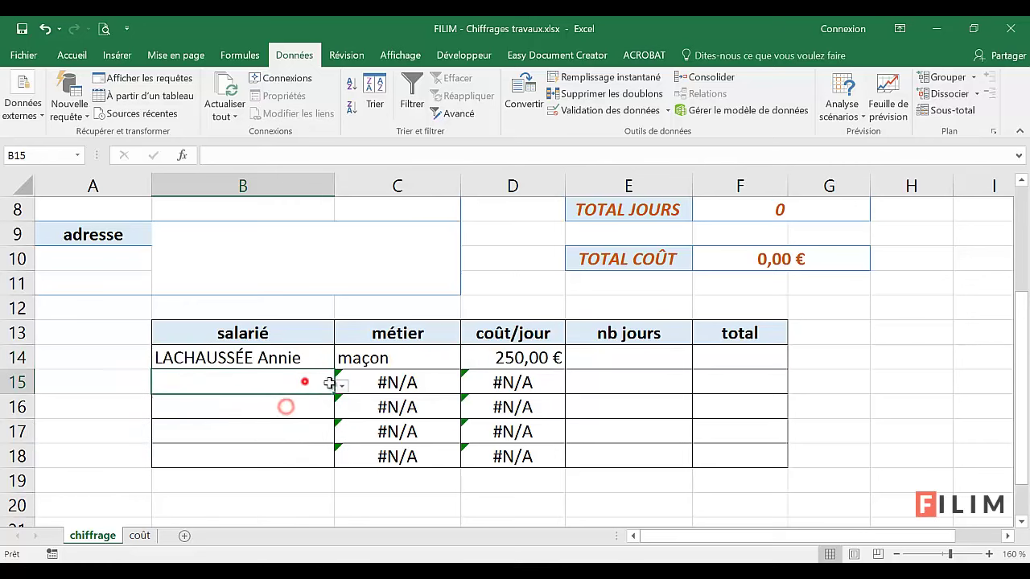
left_click(342, 387)
left_click(268, 493)
Choose the employee from coût A14 in salarié cell B16 and the employee from coût A6 in B17
left_click(291, 408)
left_click(341, 410)
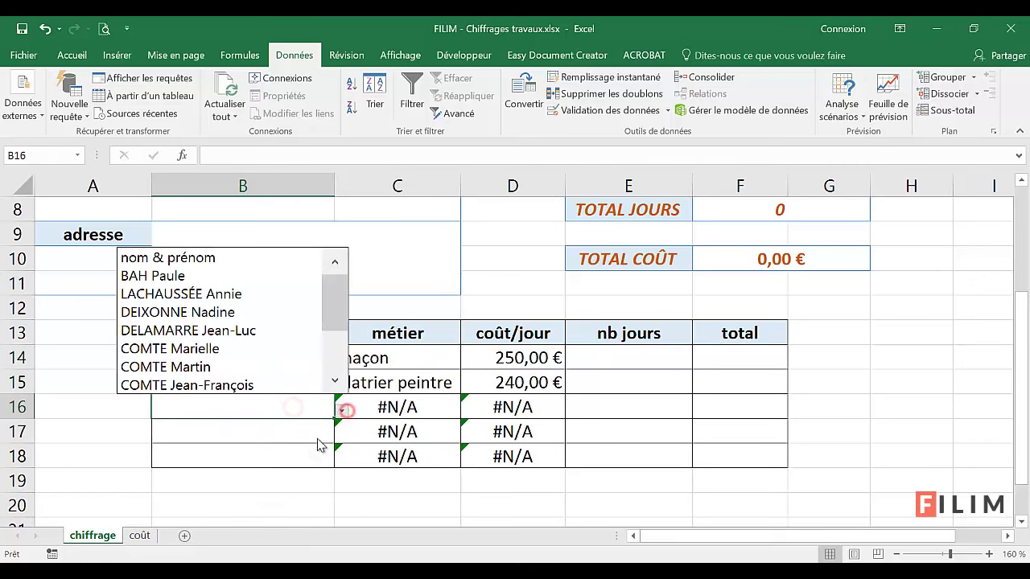
left_click_drag(337, 317, 338, 375)
left_click(259, 364)
left_click(287, 438)
left_click(341, 434)
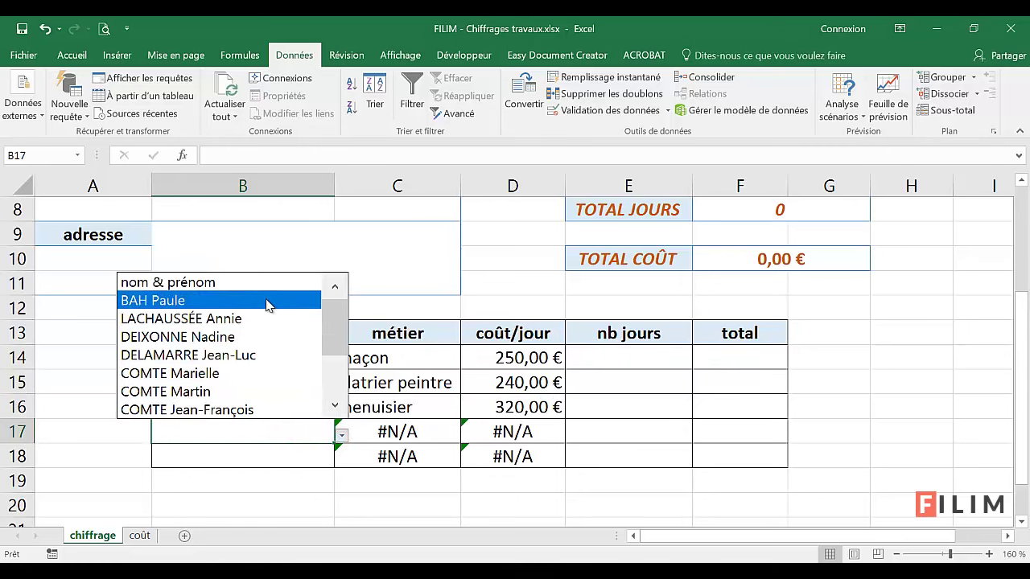
left_click(250, 337)
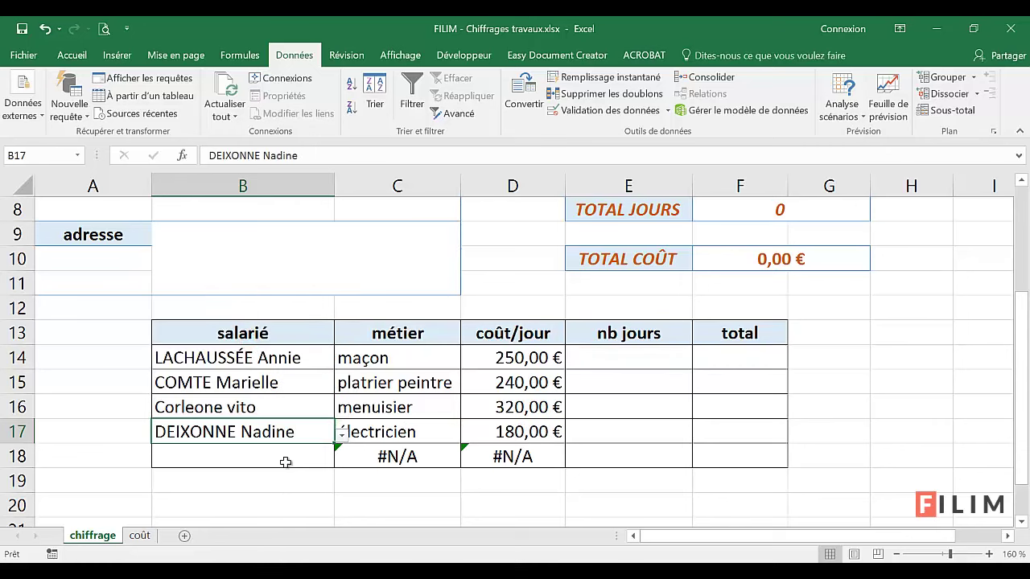
Choose the employee from coût A9 in the last salarié cell, B18
left_click(287, 461)
left_click(342, 459)
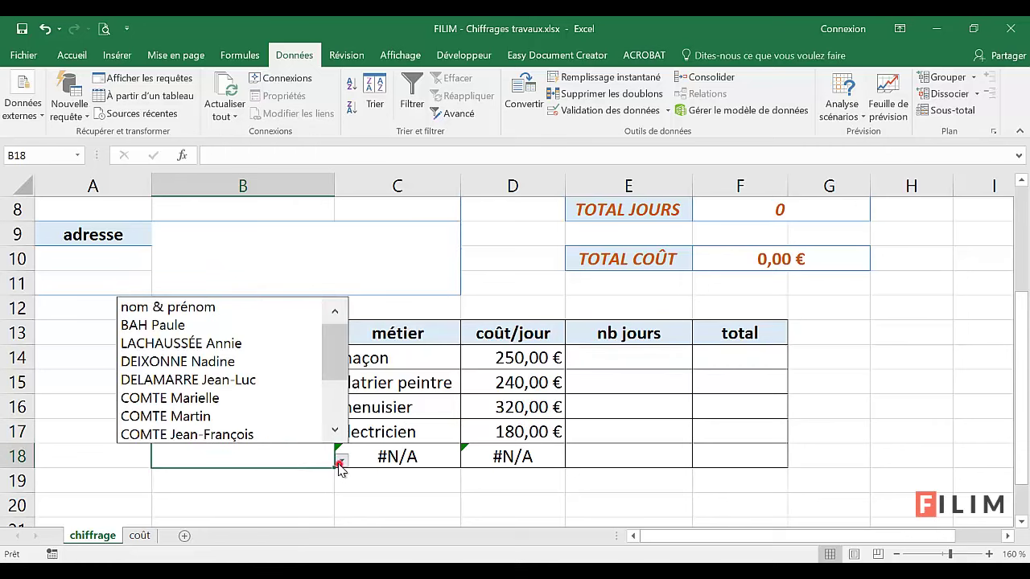
left_click(328, 350)
left_click_drag(330, 363, 329, 371)
left_click(259, 397)
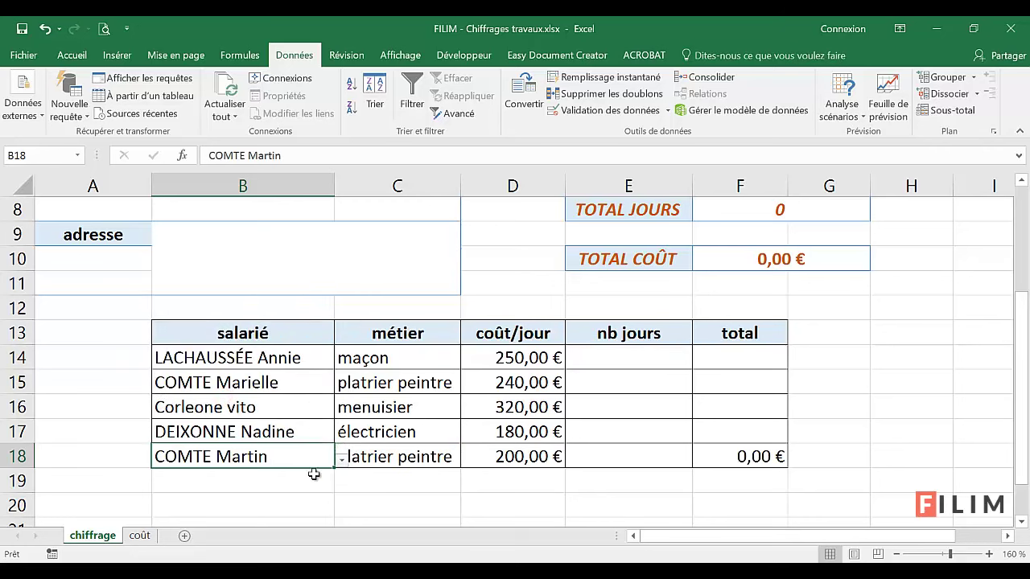
Enter 2, 3, 5, 4 and 8 as the nb jours in cells E14 to E18
left_click(620, 357)
type("2")
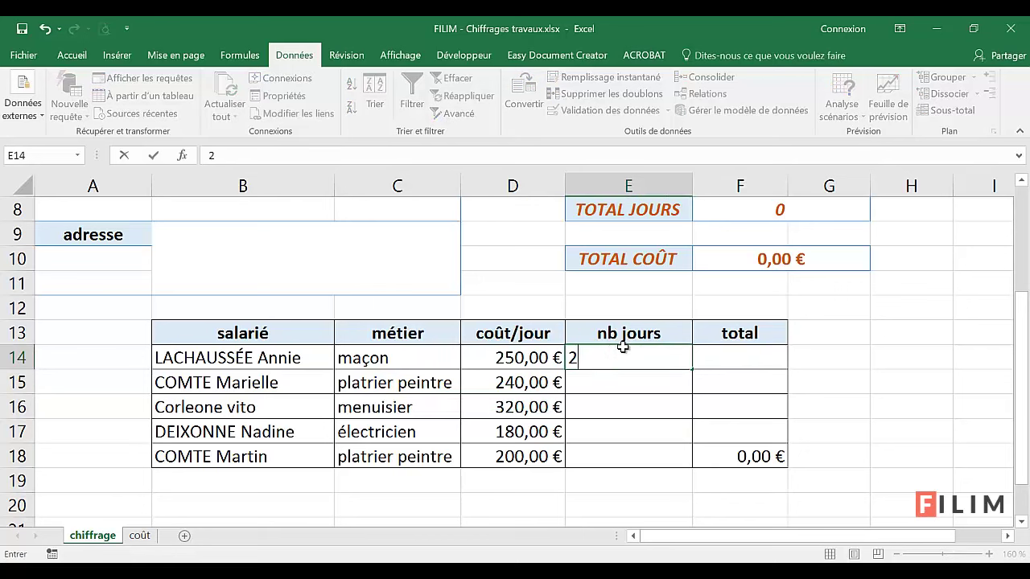
key("Return")
type("3")
key("Return")
type("5")
key("Return")
type("4")
key("Return")
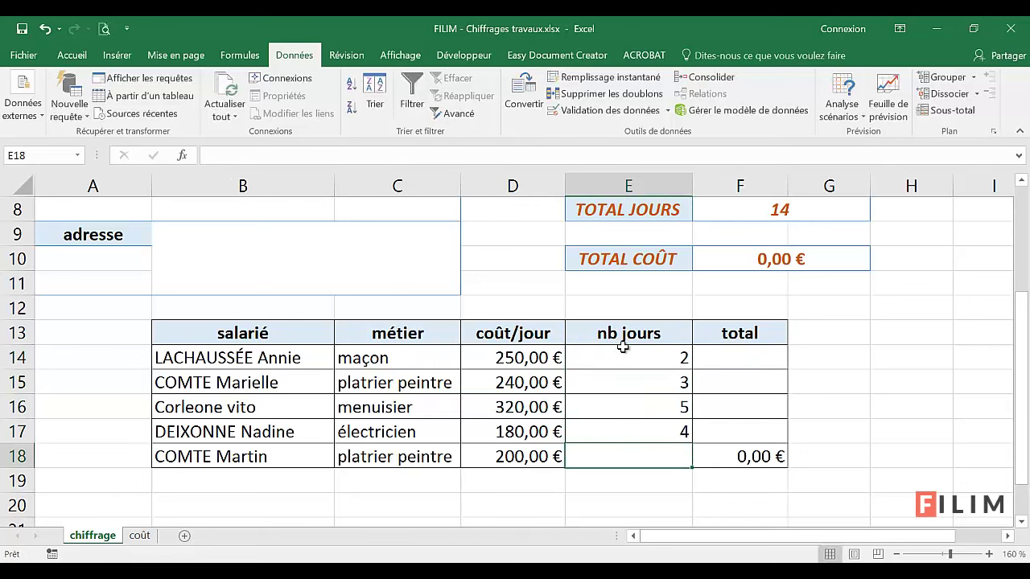
type("8")
key("Return")
Calculate the total in F14 with =D14*E14 and fill the formula down to F18
left_click(740, 359)
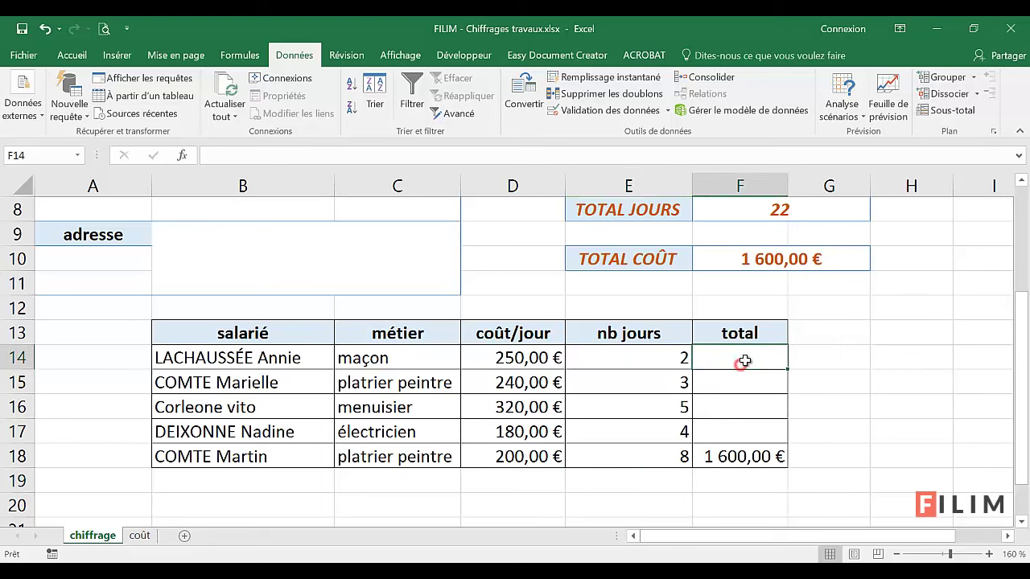
type("=")
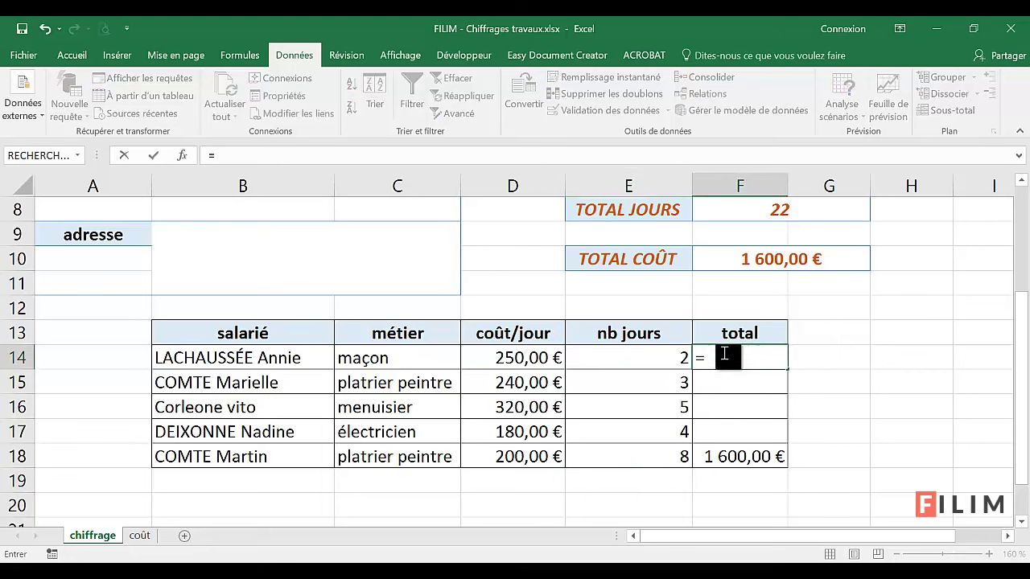
left_click(475, 360)
type("*")
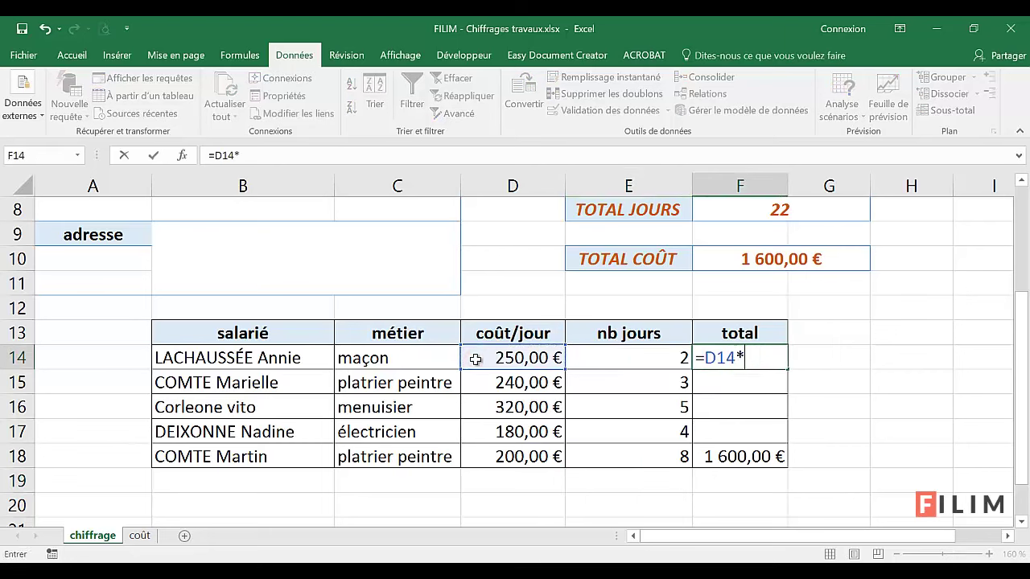
left_click(605, 358)
key("Return")
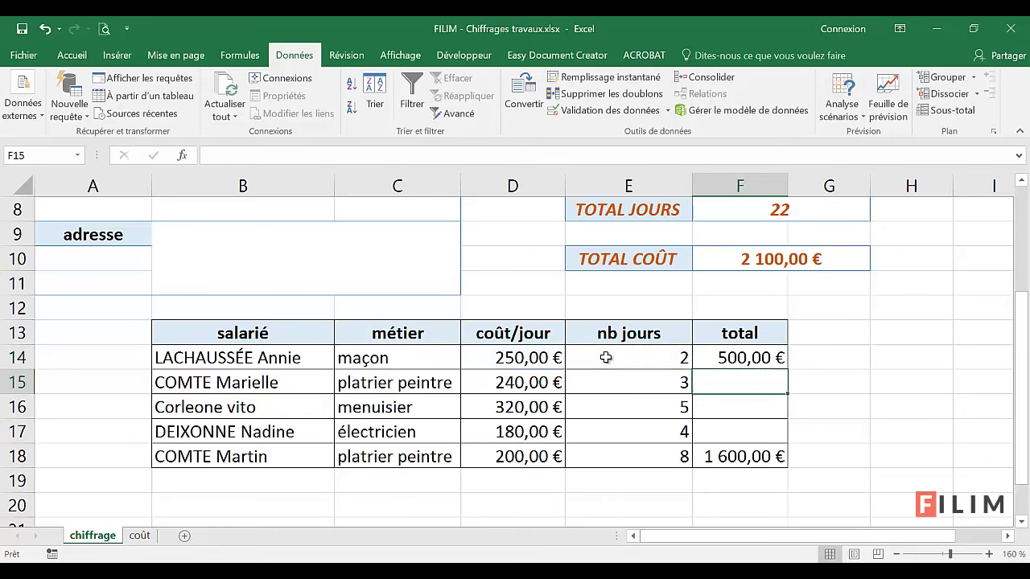
left_click(744, 357)
left_click_drag(783, 371, 774, 464)
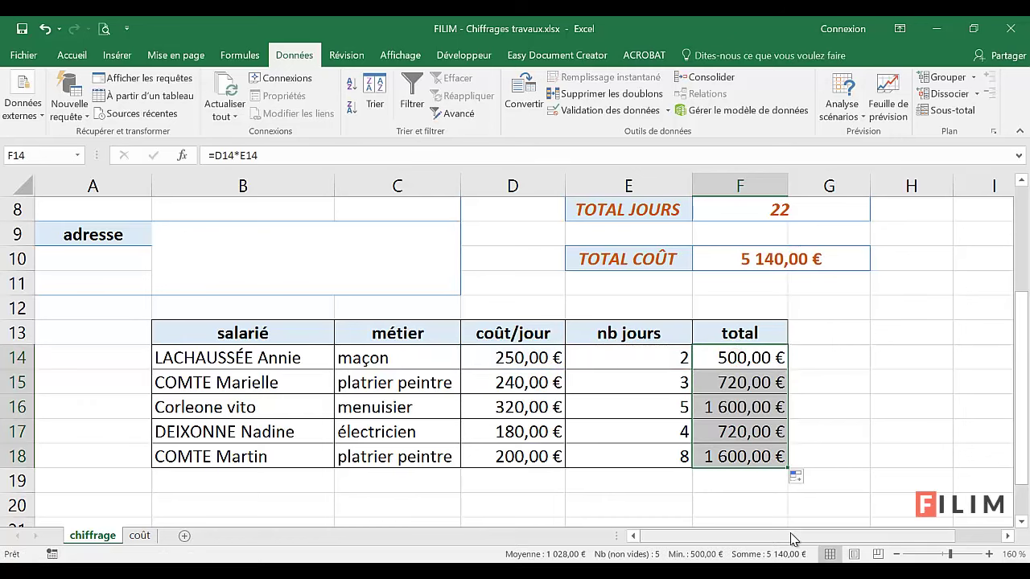
Check the TOTAL JOURS and TOTAL COÛT formulas and compare the cost with the sum of F14:F18
left_click(836, 452)
scroll(832, 455, "up", 1)
left_click(752, 283)
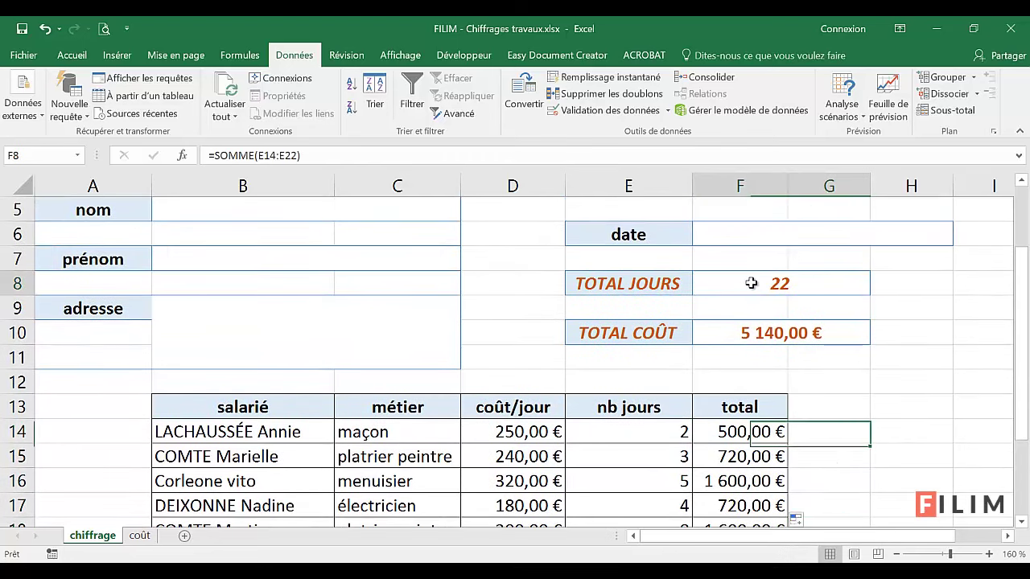
scroll(760, 297, "down", 1)
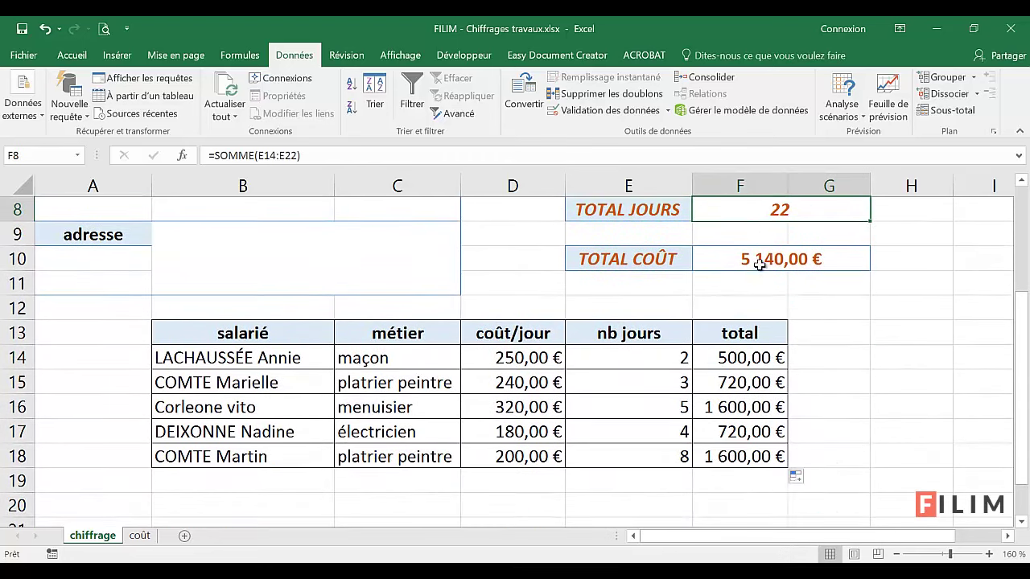
left_click(760, 259)
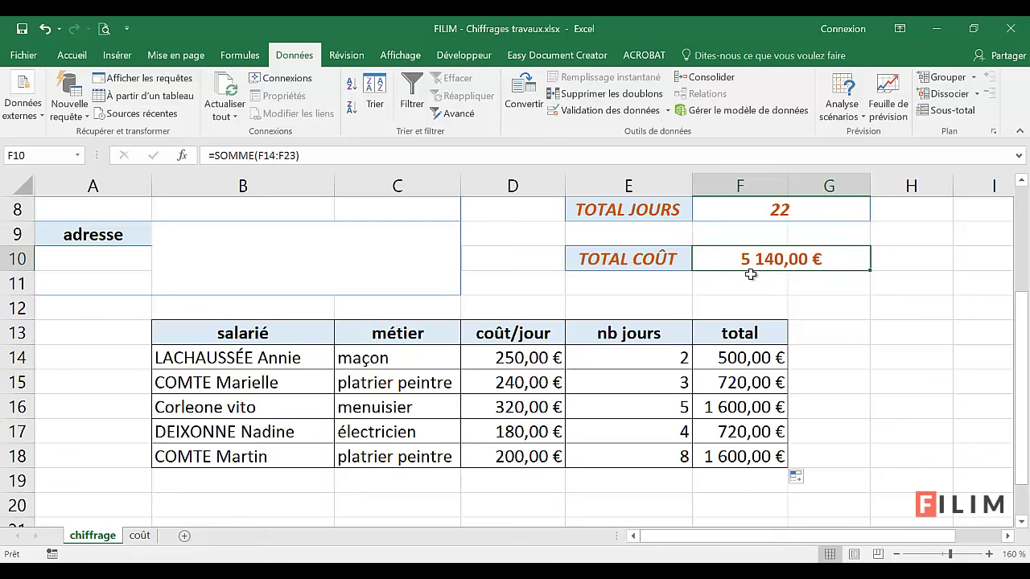
left_click_drag(719, 354, 728, 459)
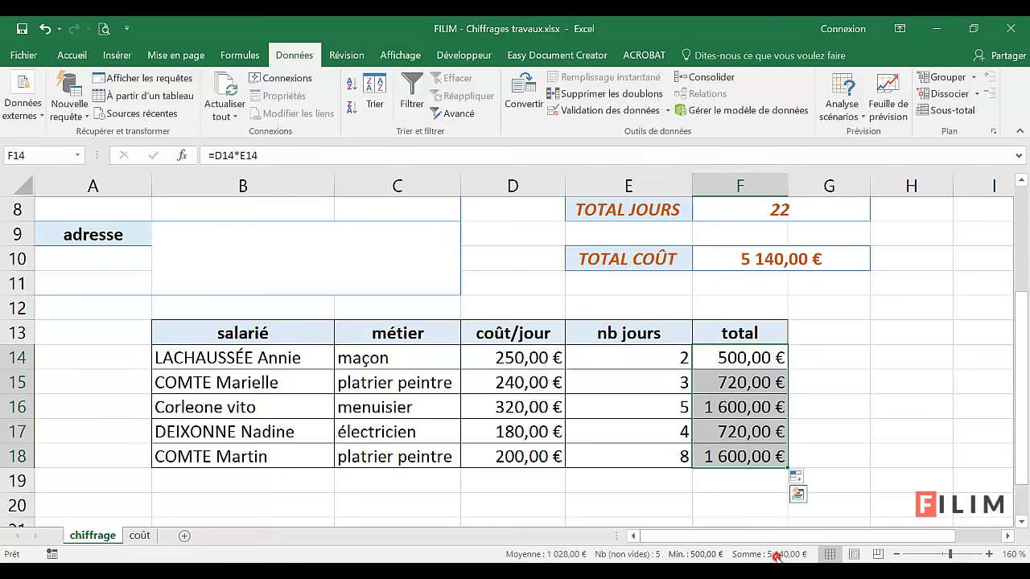
Clear the employee in the last salarié cell, B18, and the nb jours in E18
left_click(843, 383)
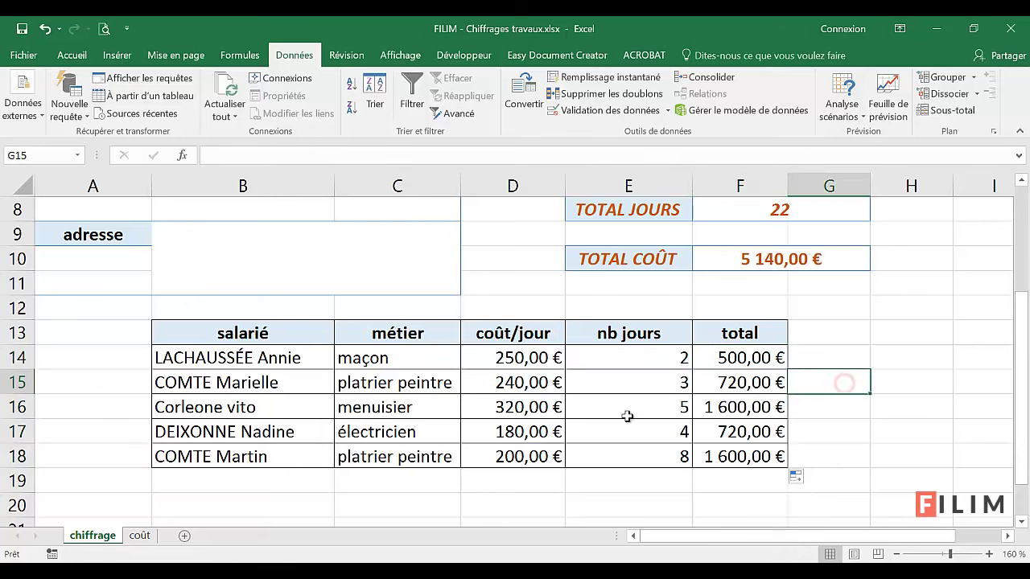
scroll(592, 418, "up", 1)
scroll(526, 387, "up", 2)
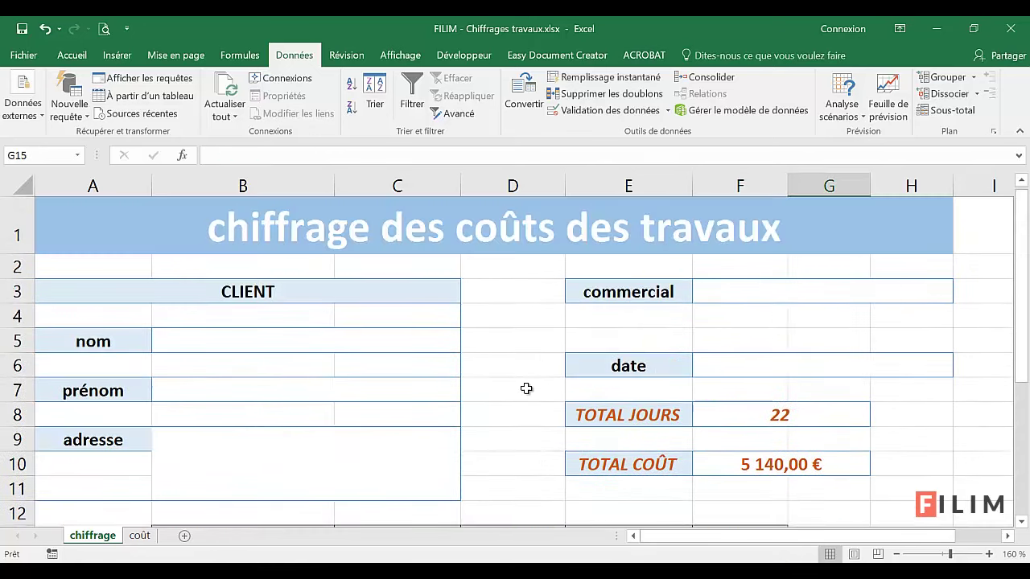
scroll(524, 387, "down", 3)
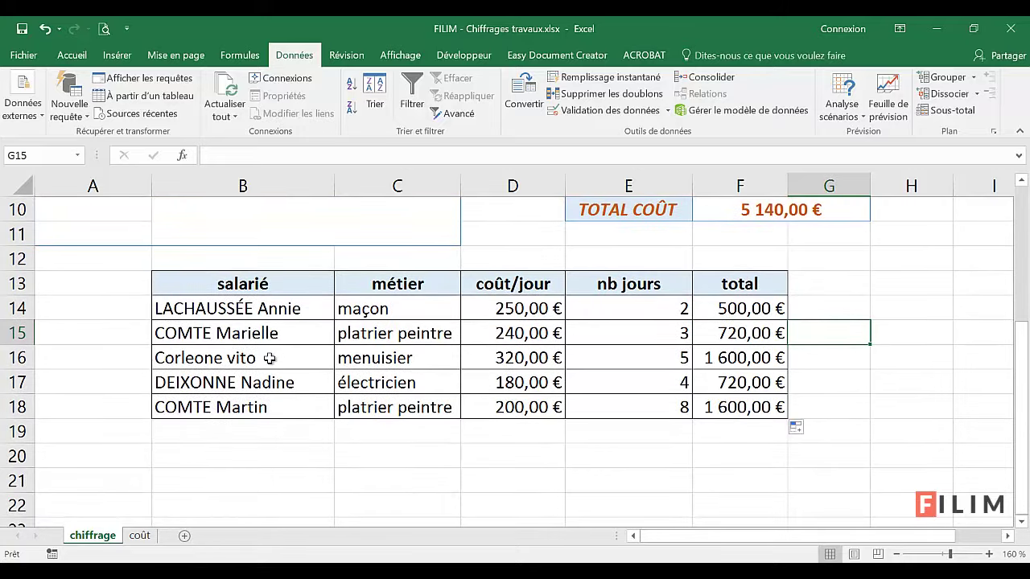
left_click(298, 333)
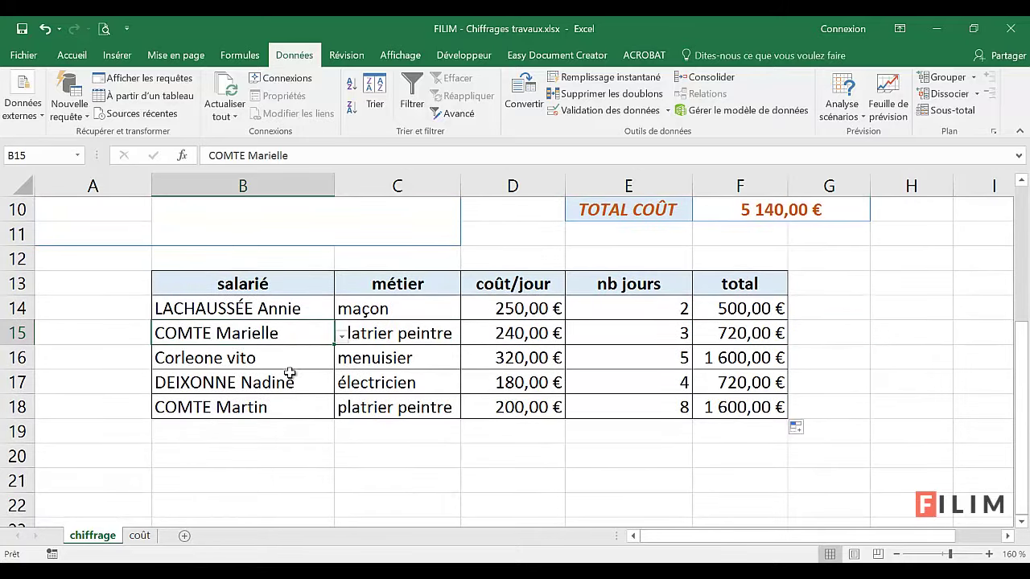
left_click(300, 407)
key("Delete")
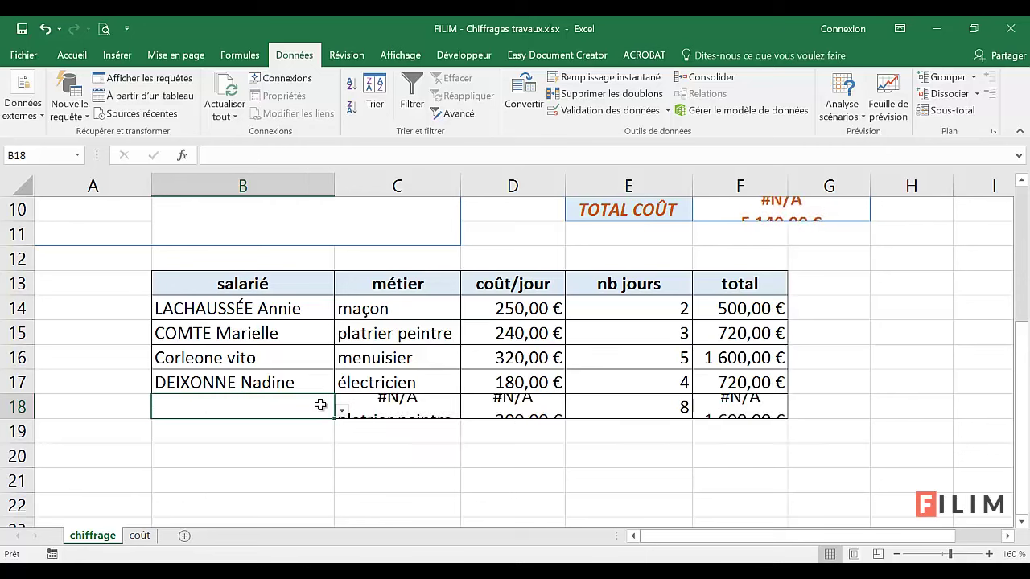
left_click(629, 418)
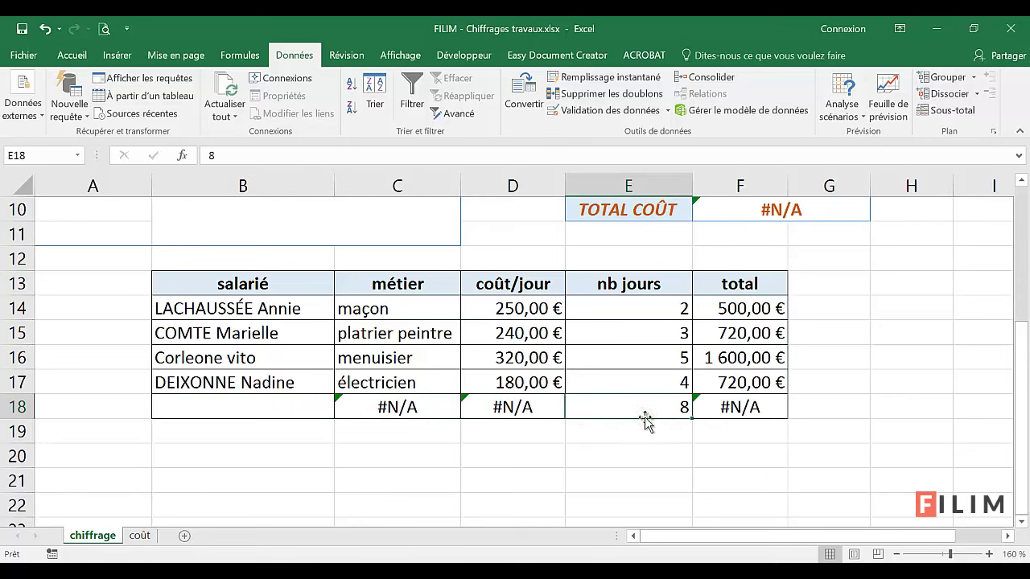
key("Delete")
Choose the employee from coût A11 in B18's validation list and enter 5 as the nb jours in E18
left_click(278, 415)
left_click(341, 410)
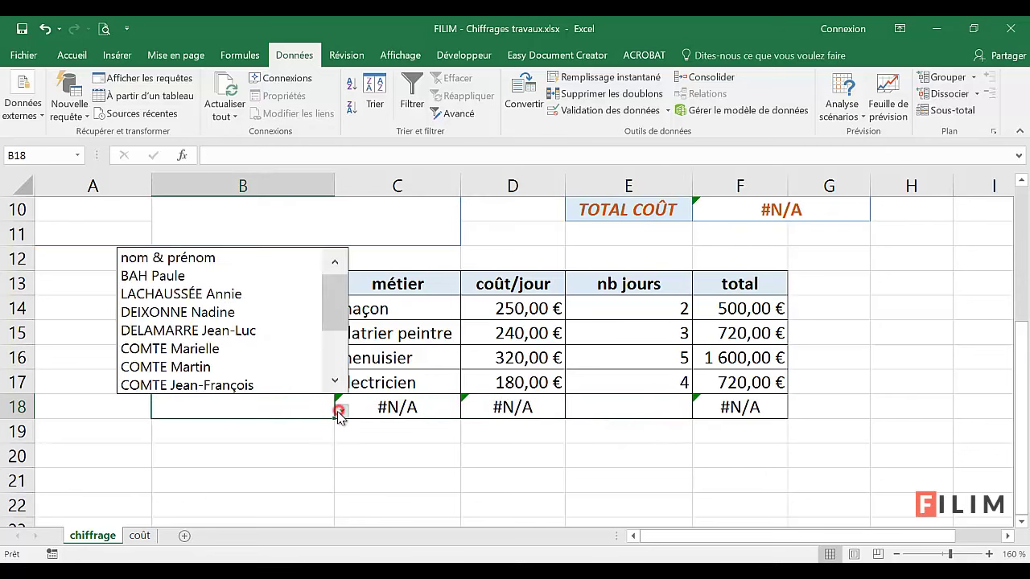
left_click_drag(328, 319, 329, 340)
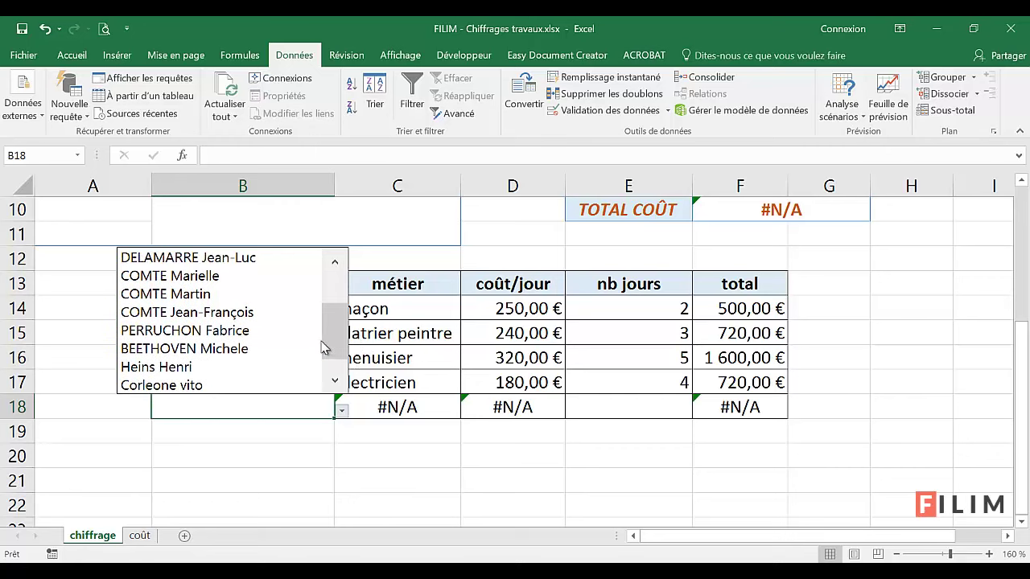
left_click(266, 332)
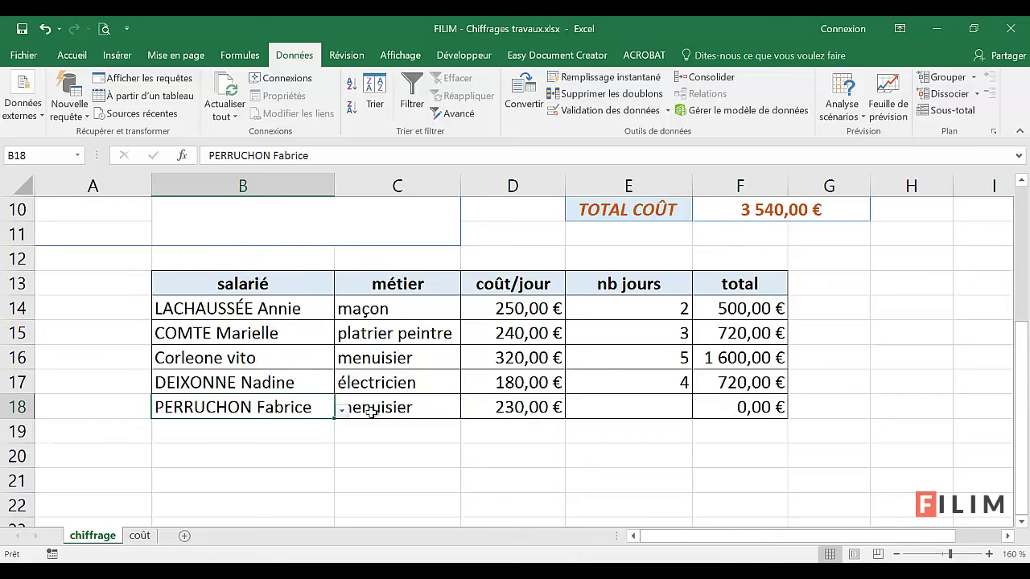
left_click(645, 410)
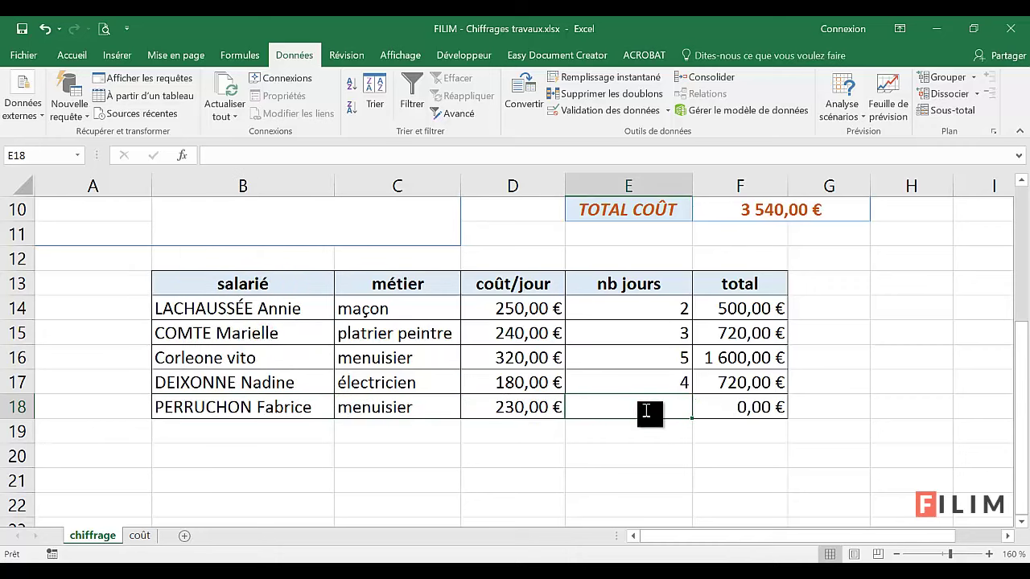
type("5")
key("Return")
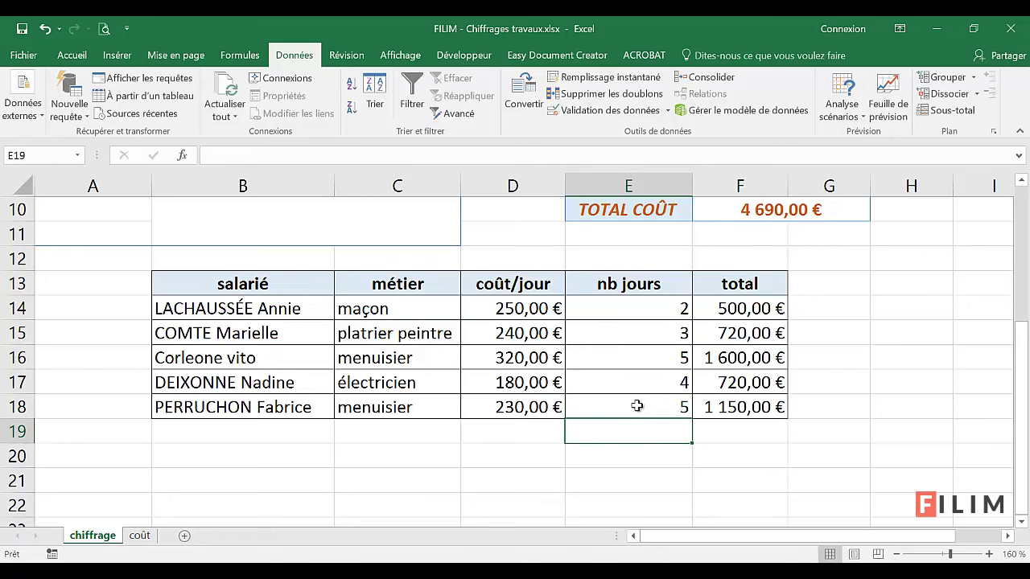
Review the employee table on the coût sheet and the RECHERCHEV arguments of the métier formula in C14
left_click(142, 536)
left_click(294, 377)
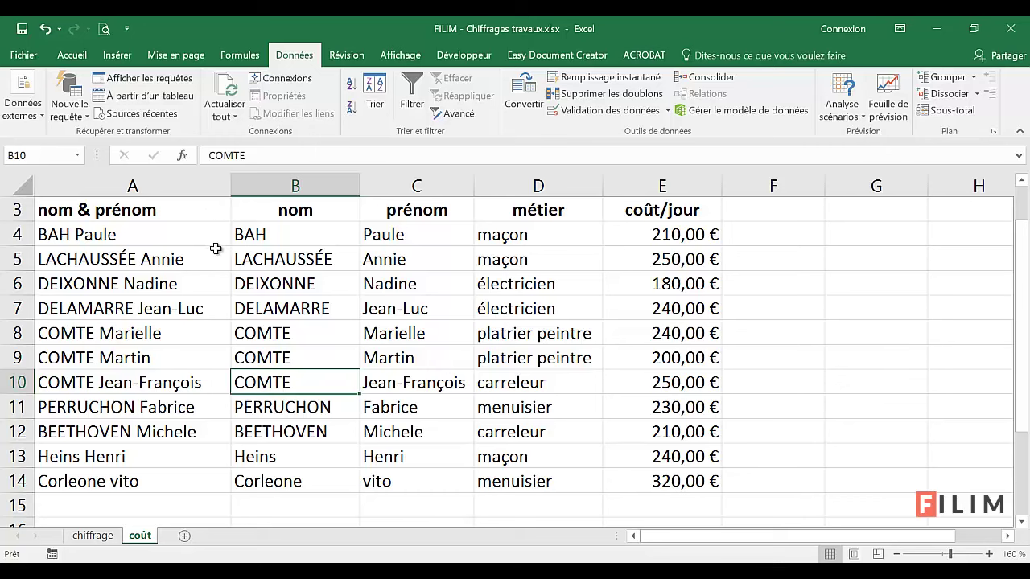
left_click(92, 535)
left_click(433, 314)
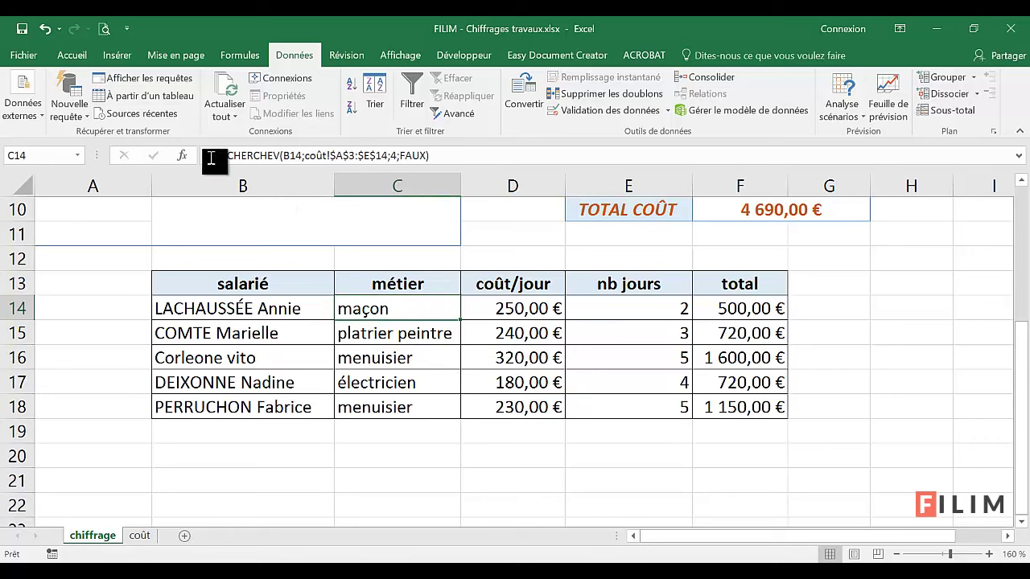
left_click(180, 155)
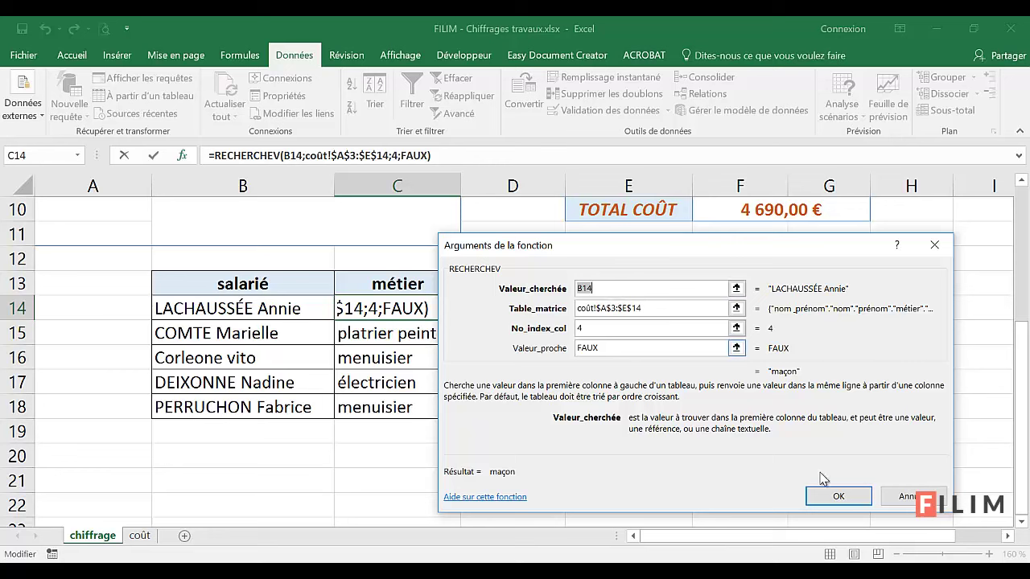
left_click(839, 494)
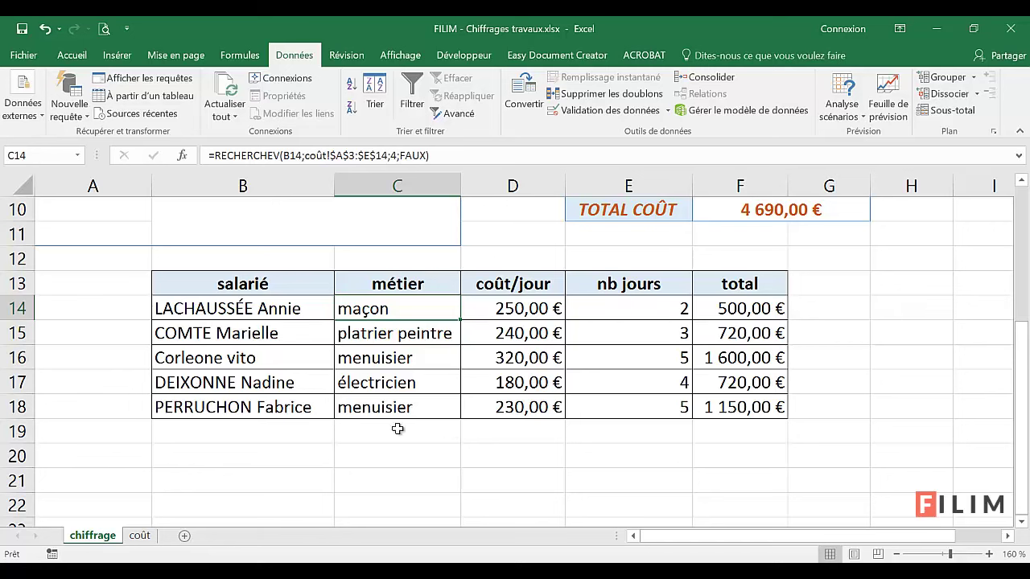
Compare the salarié entries on the chiffrage sheet with the concatenated nom & prénom column on the coût sheet
left_click(140, 534)
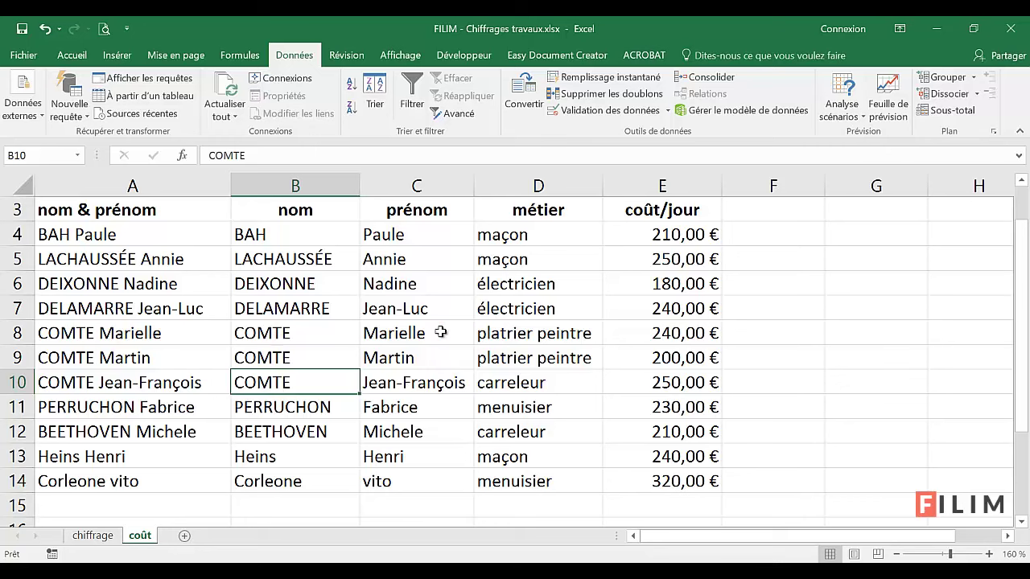
left_click(103, 540)
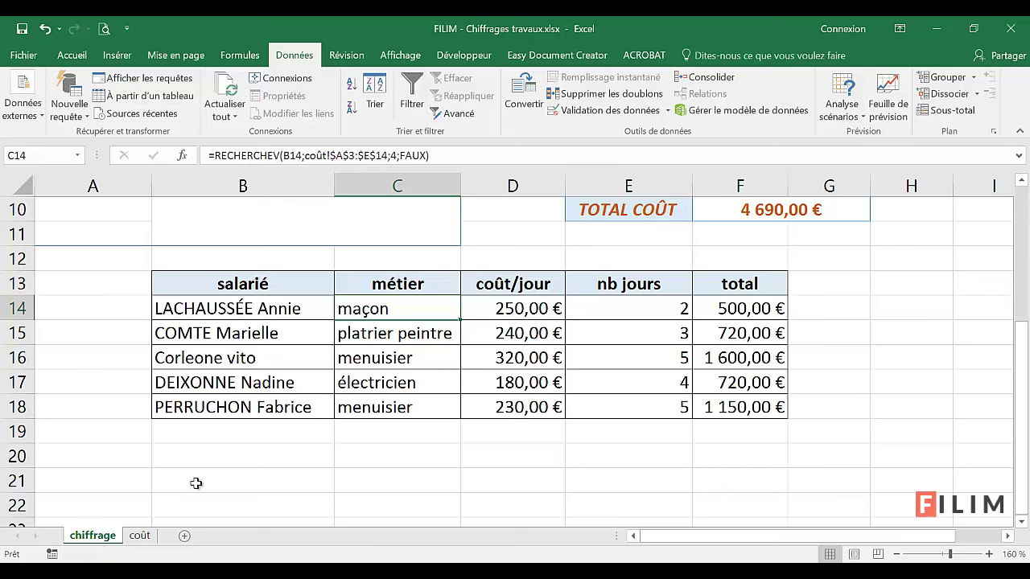
left_click(241, 357)
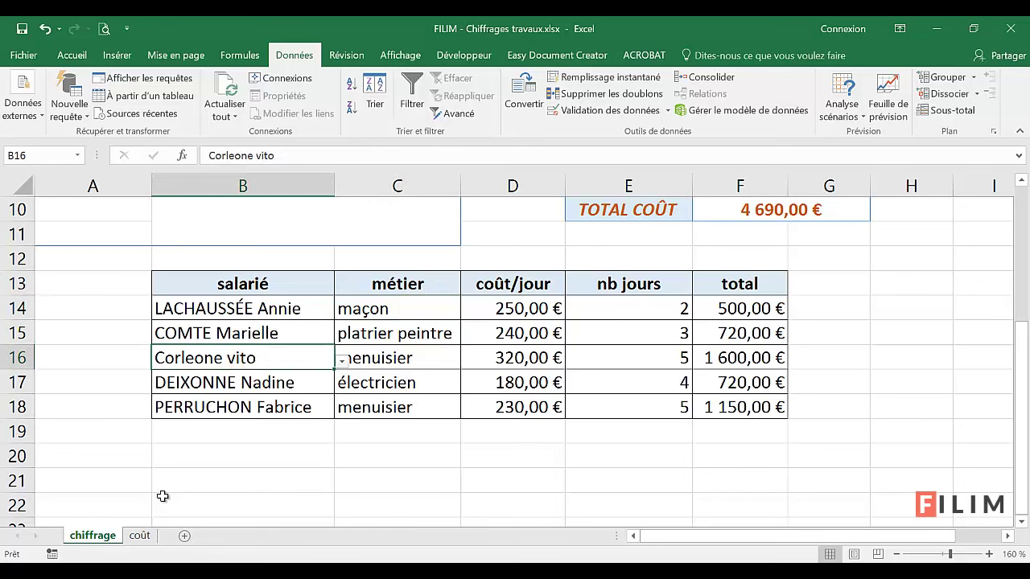
left_click(139, 535)
left_click(169, 363)
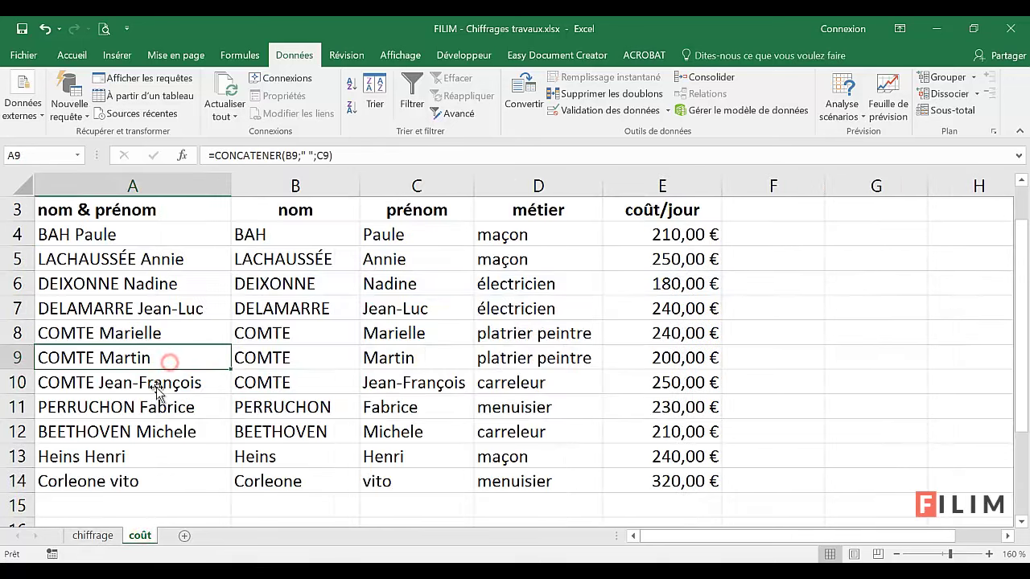
left_click(91, 536)
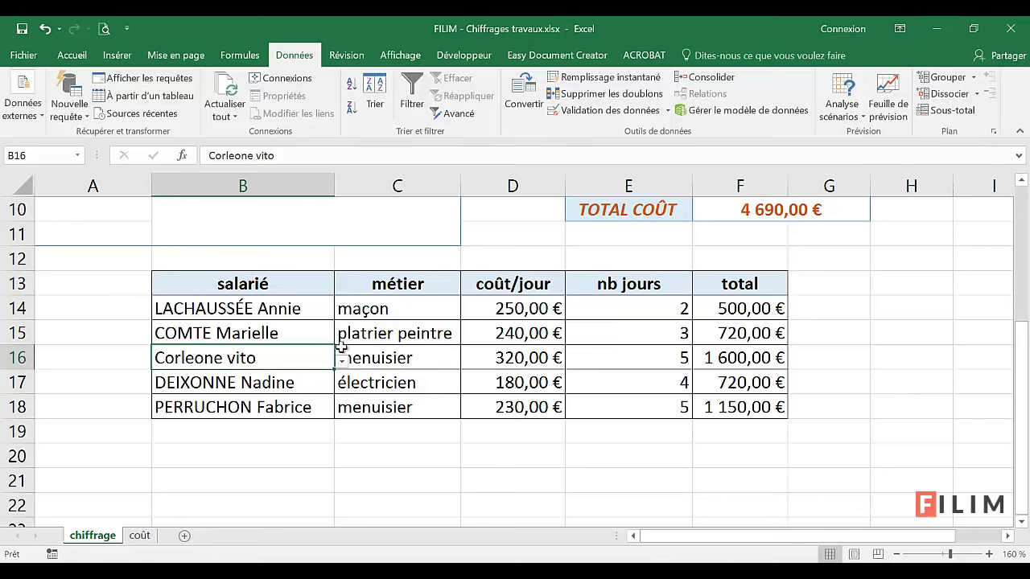
left_click(305, 329)
left_click(305, 310)
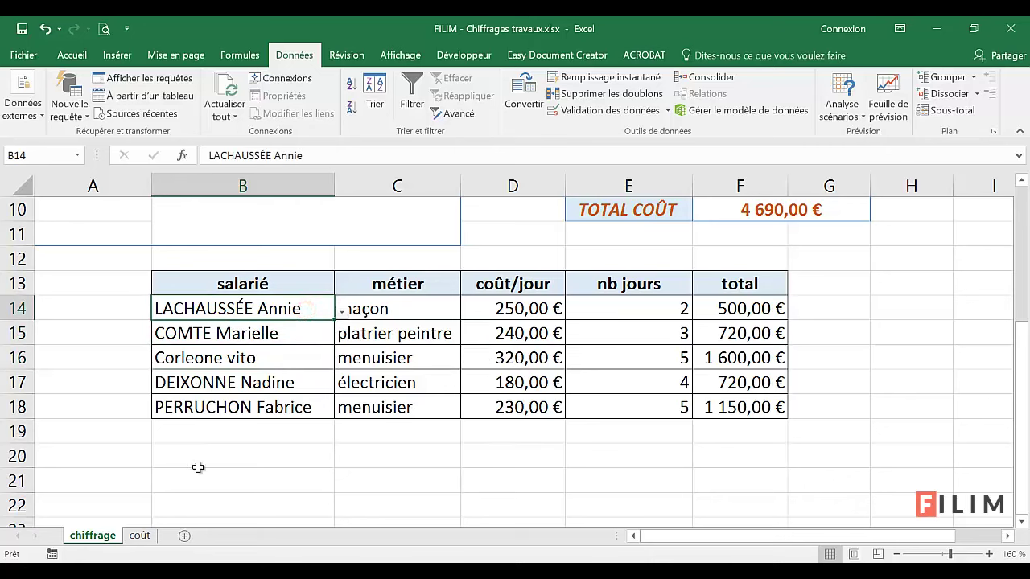
left_click(89, 384)
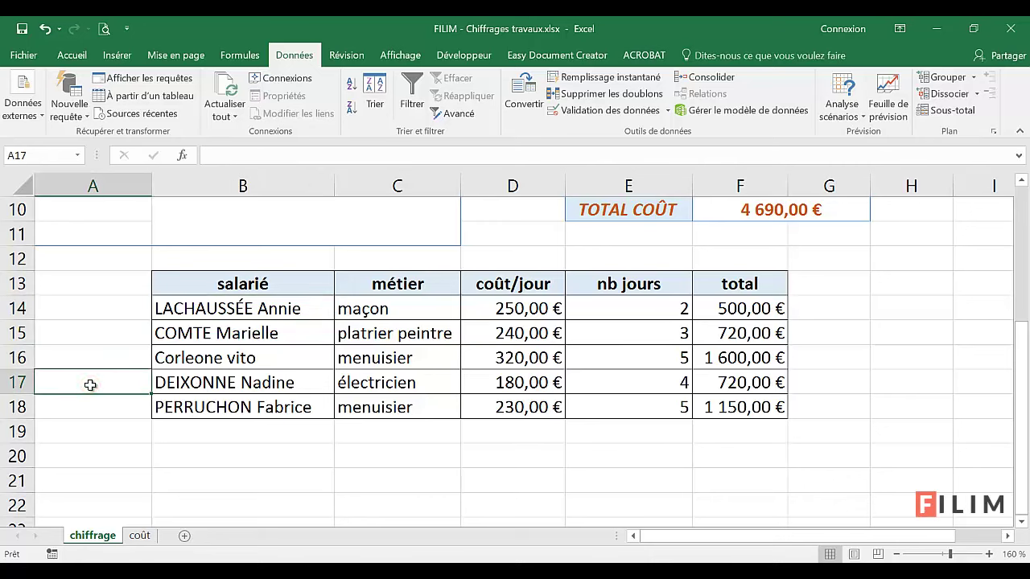